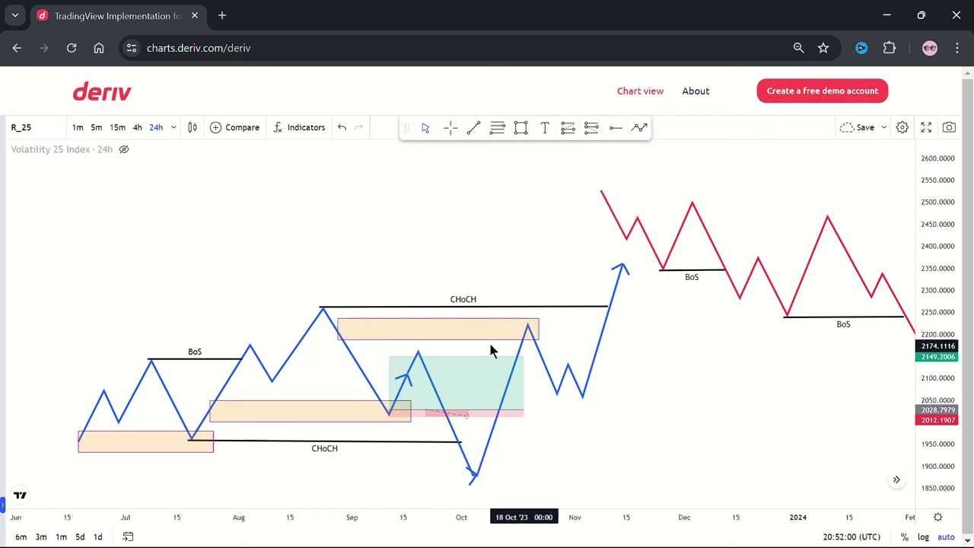
Delete the long position drawing from the blue bullish market structure.
left_click(413, 365)
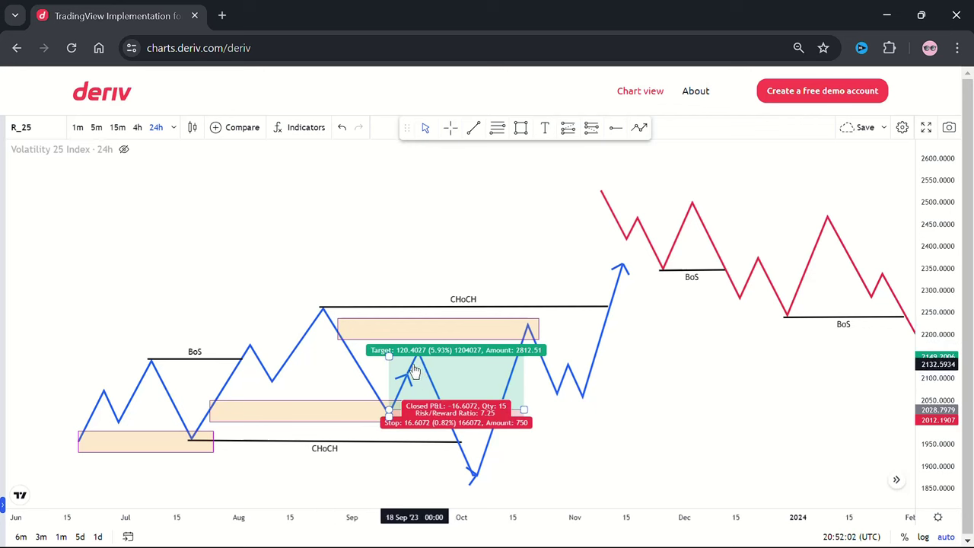
left_click(417, 352)
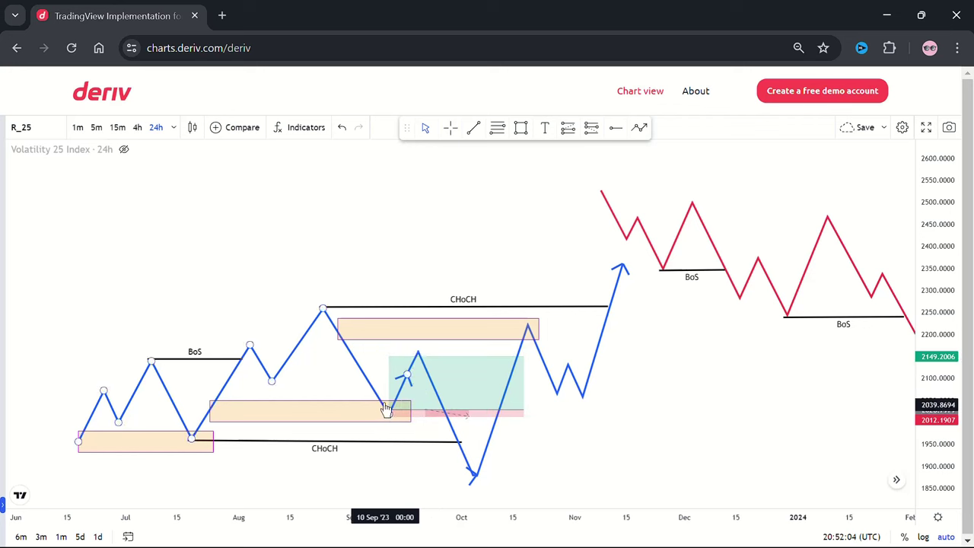
left_click(456, 387)
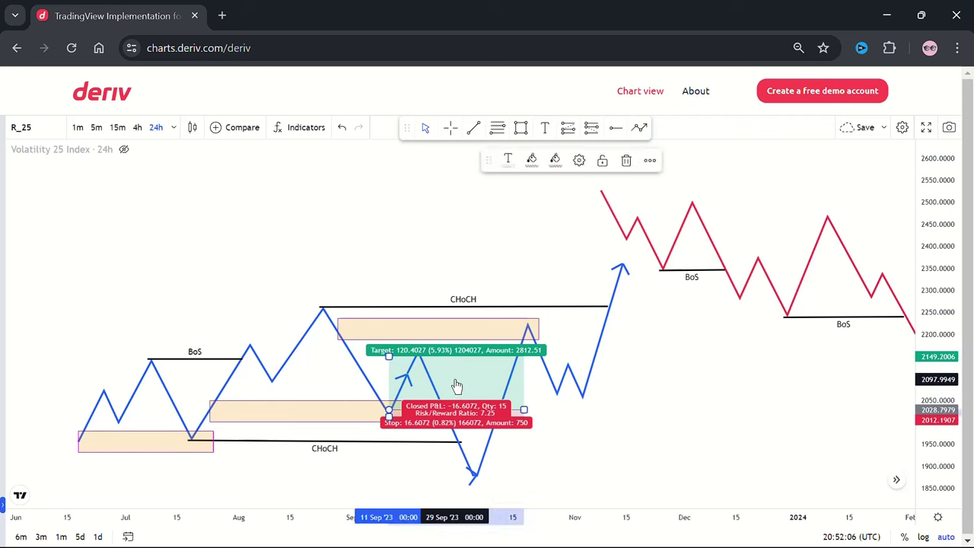
key("Delete")
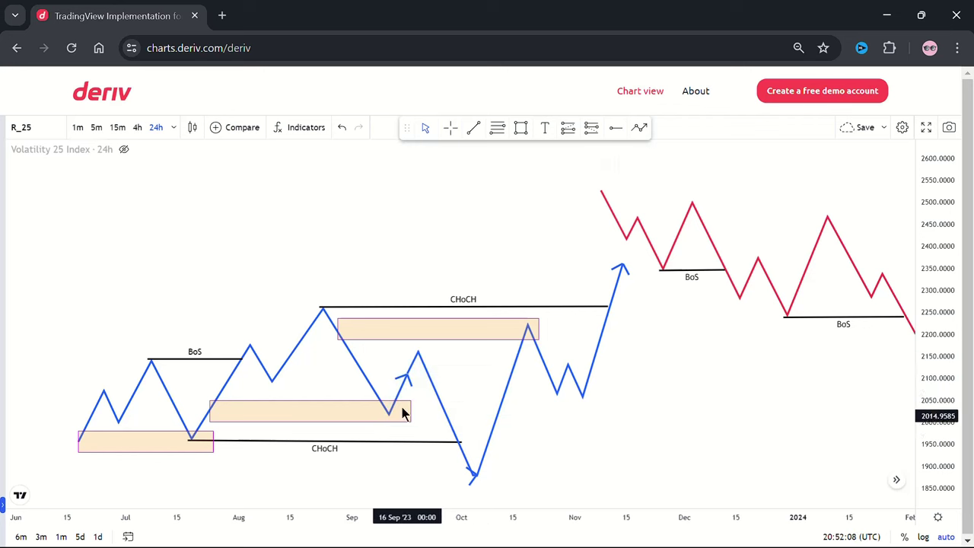
left_click(334, 318)
left_click(389, 415)
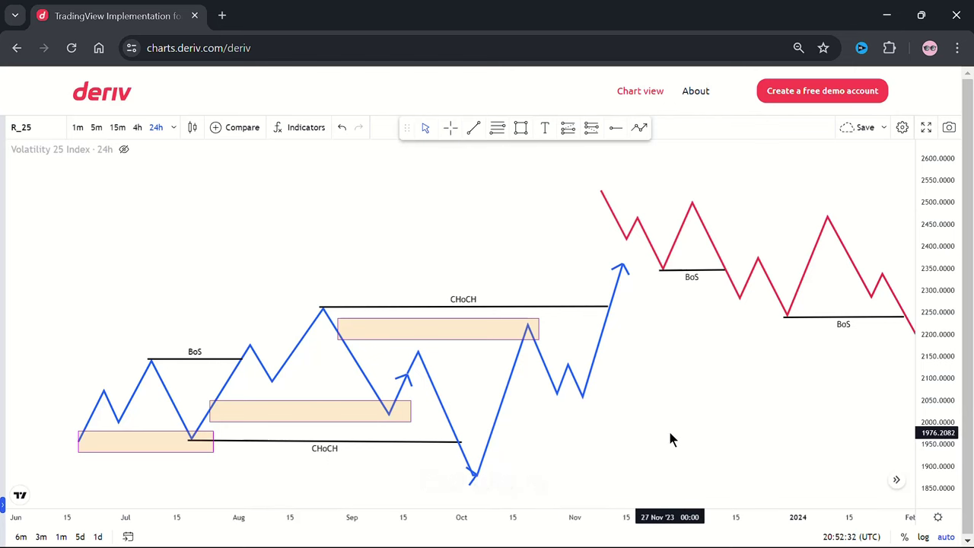
Draw a supply zone rectangle from the red structure's early December high to late January 2024, between about 2495 and 2461.
left_click_drag(668, 428, 276, 381)
left_click(359, 290)
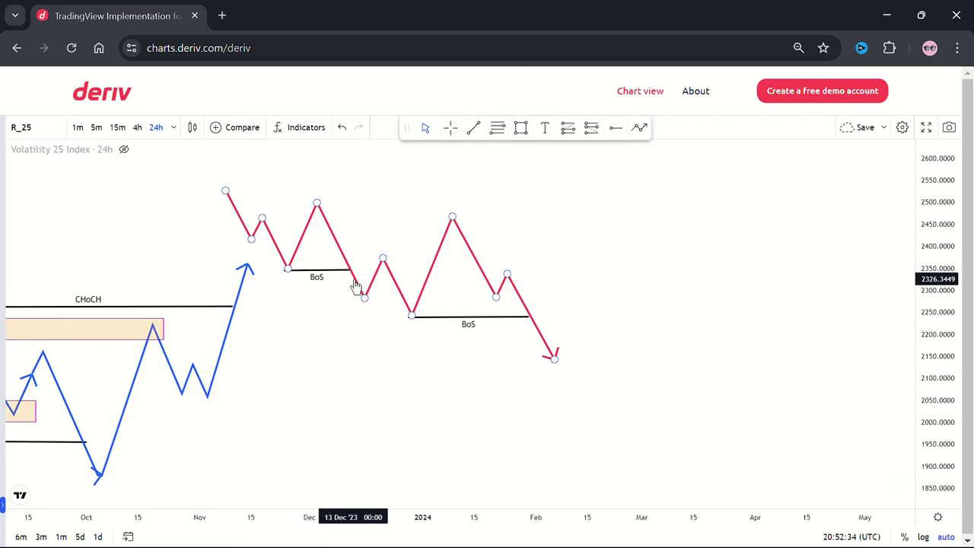
left_click(369, 180)
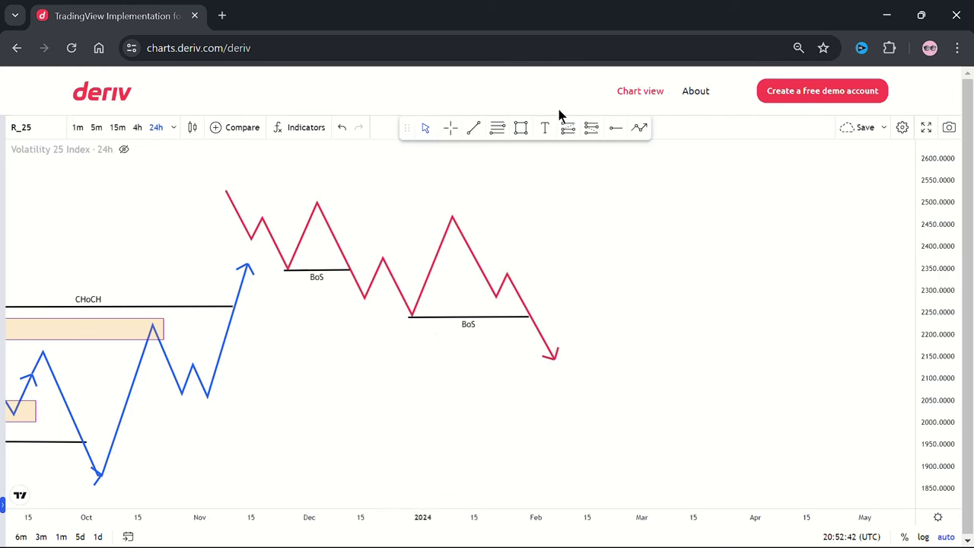
left_click(589, 131)
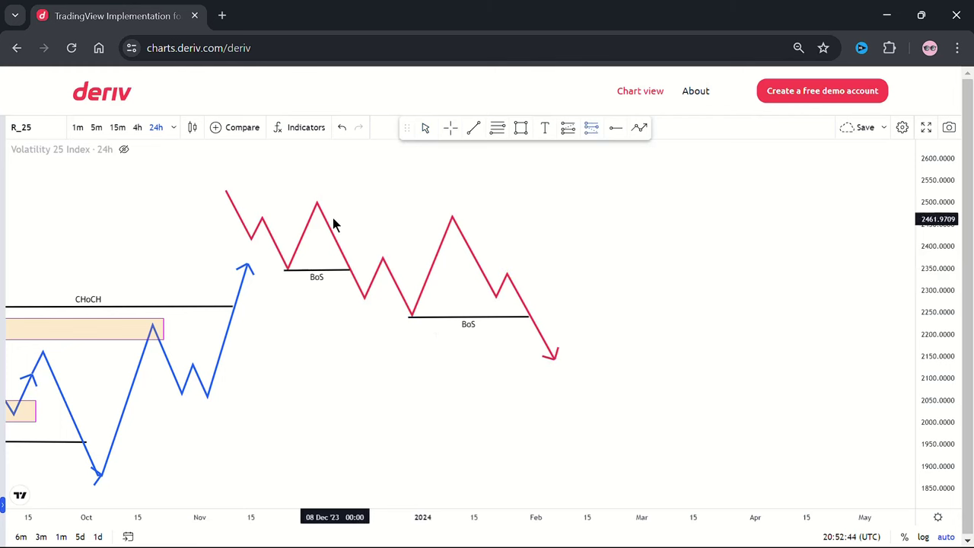
left_click(520, 128)
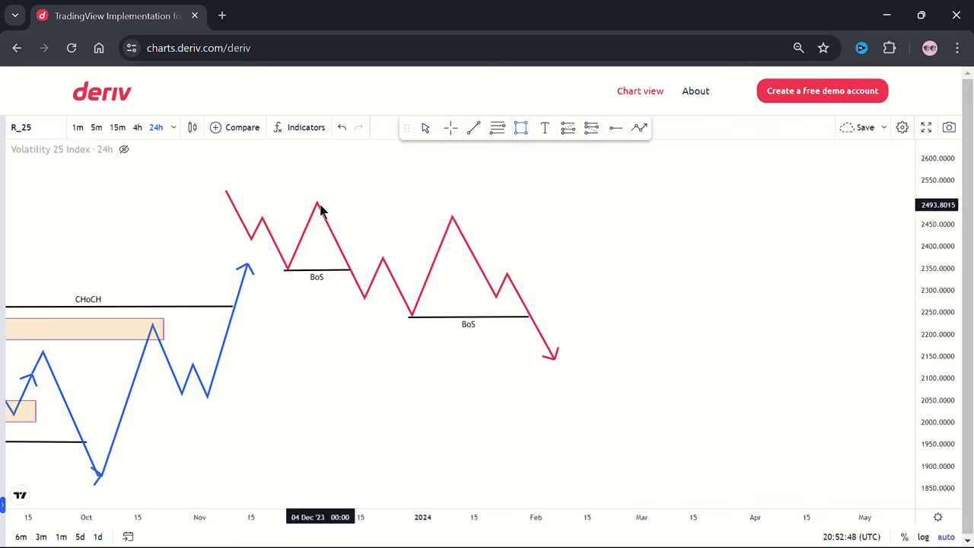
mouse_move(320, 205)
left_mouse_down()
mouse_move(466, 240)
mouse_move(505, 234)
mouse_move(520, 219)
left_mouse_up()
left_click(604, 221)
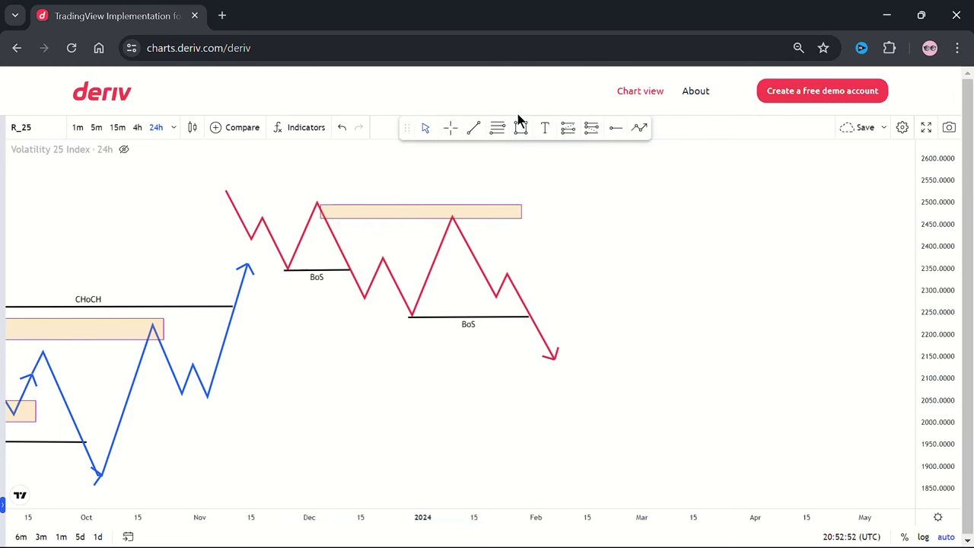
Place a short position at the red structure's January high with entry 2460.5870, stop 2495.1855 and target 2252.9961, and delete it.
left_click(587, 134)
left_click(449, 219)
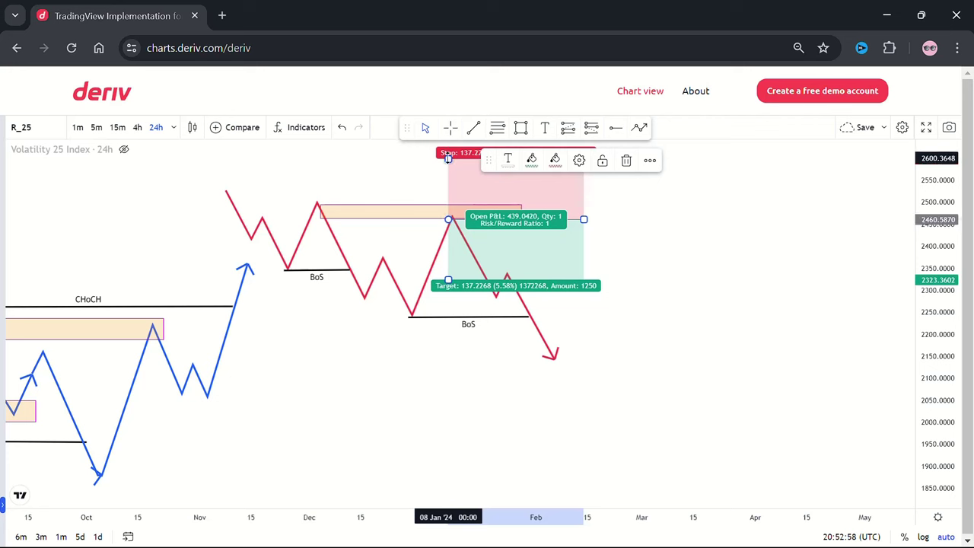
left_click_drag(448, 155, 448, 209)
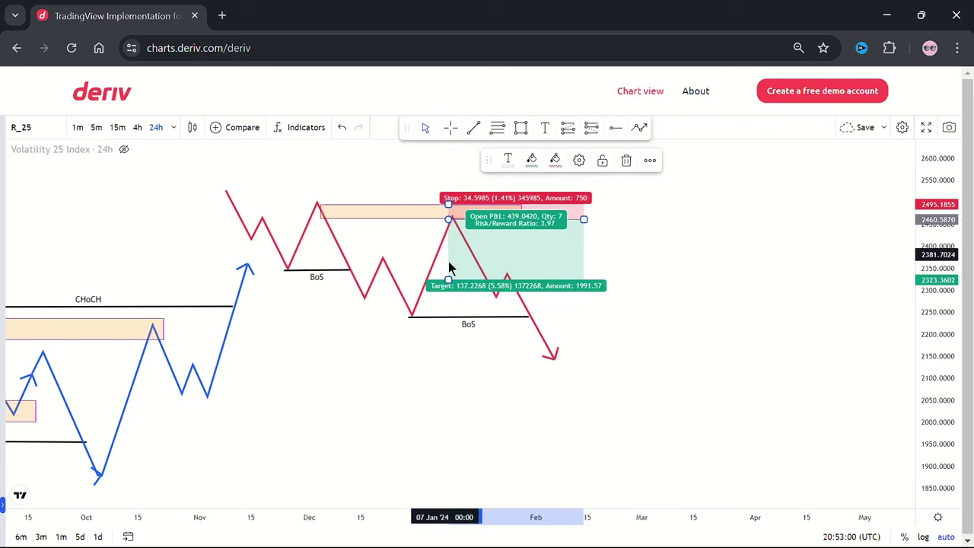
left_click_drag(448, 276, 443, 308)
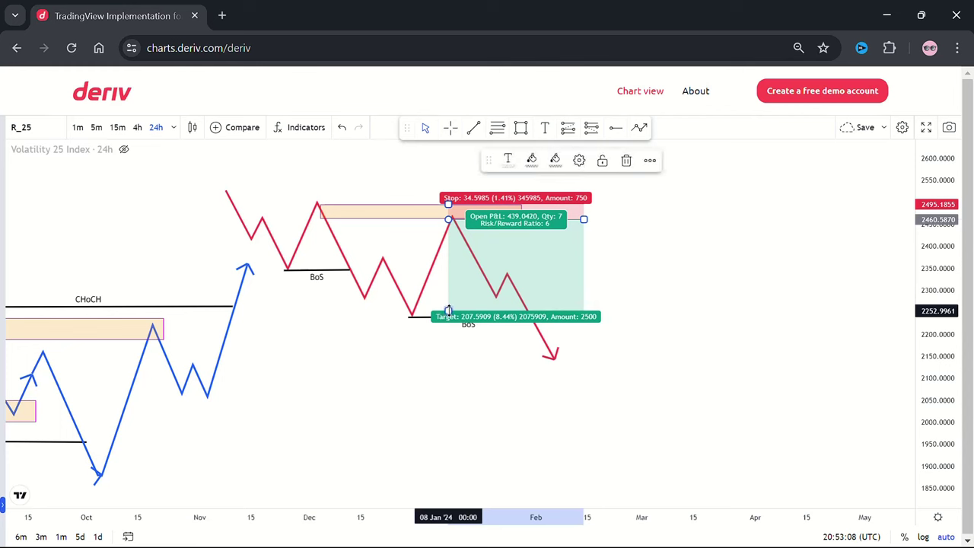
key("Delete")
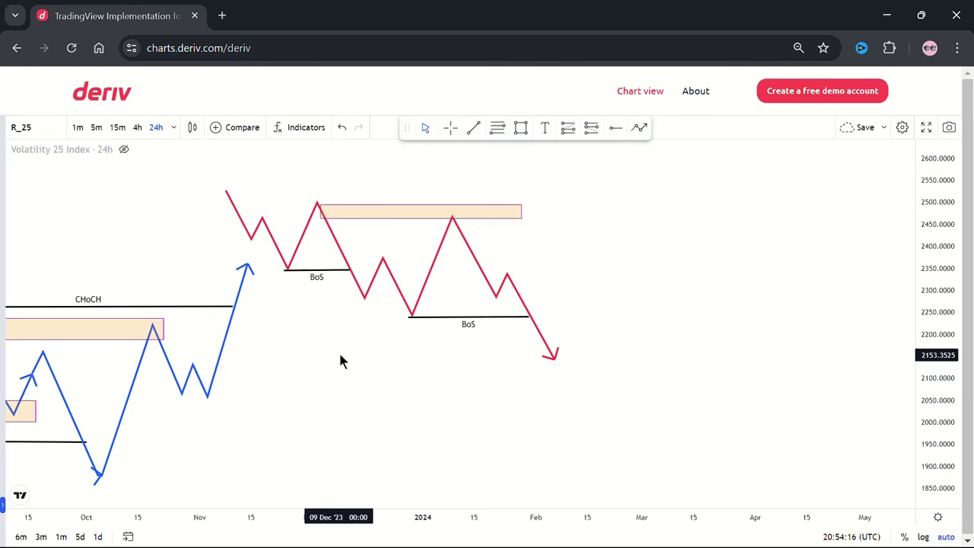
Load the saved R_75 15-minute chart layout and close the layout dialog.
left_click_drag(341, 360, 620, 374)
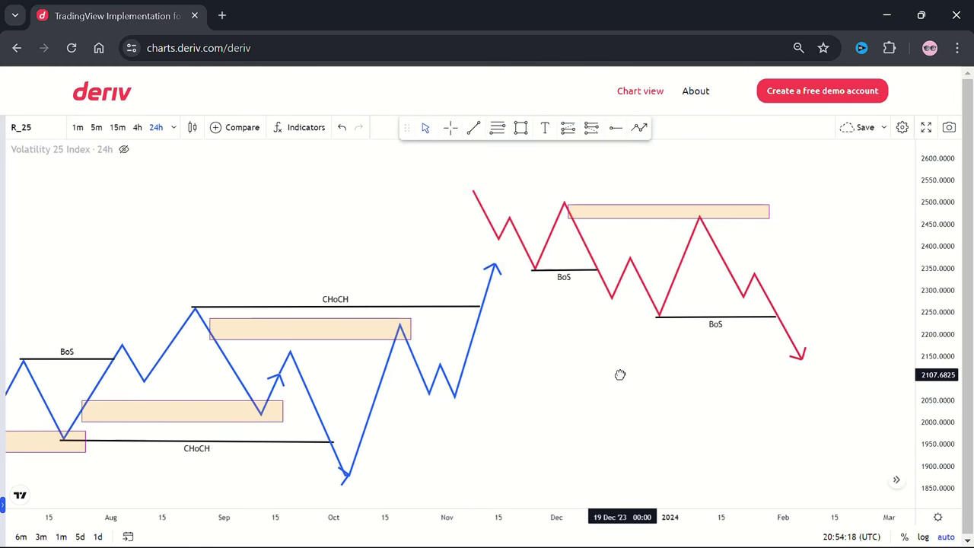
left_click(883, 129)
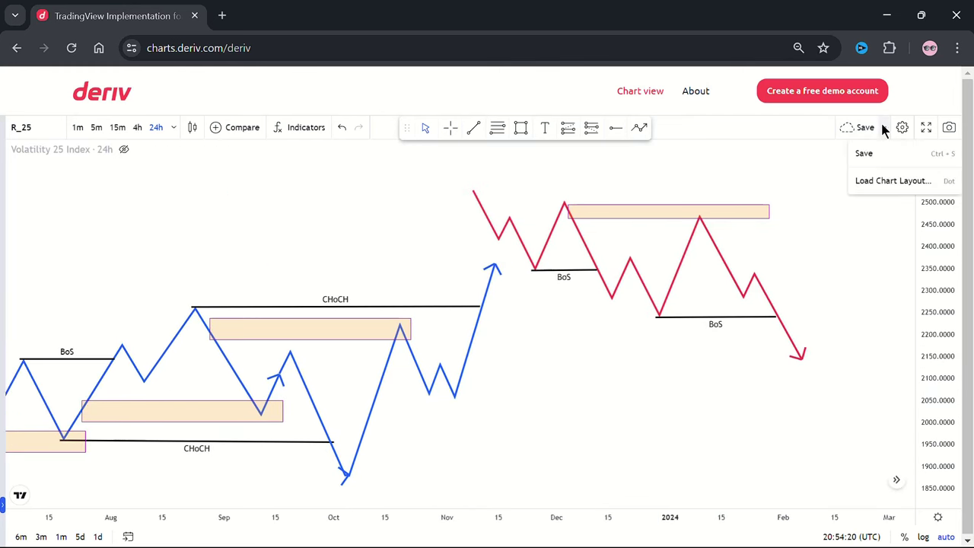
left_click(871, 182)
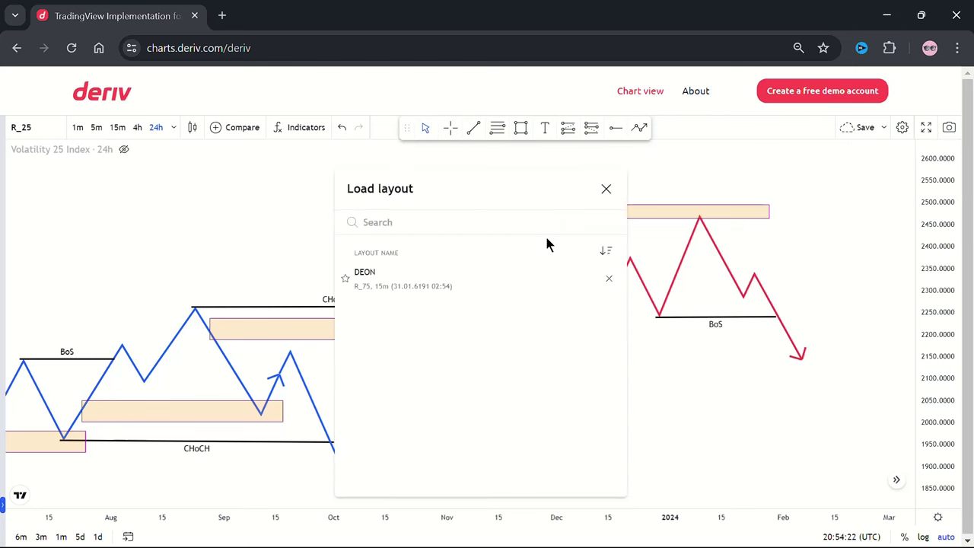
left_click(465, 287)
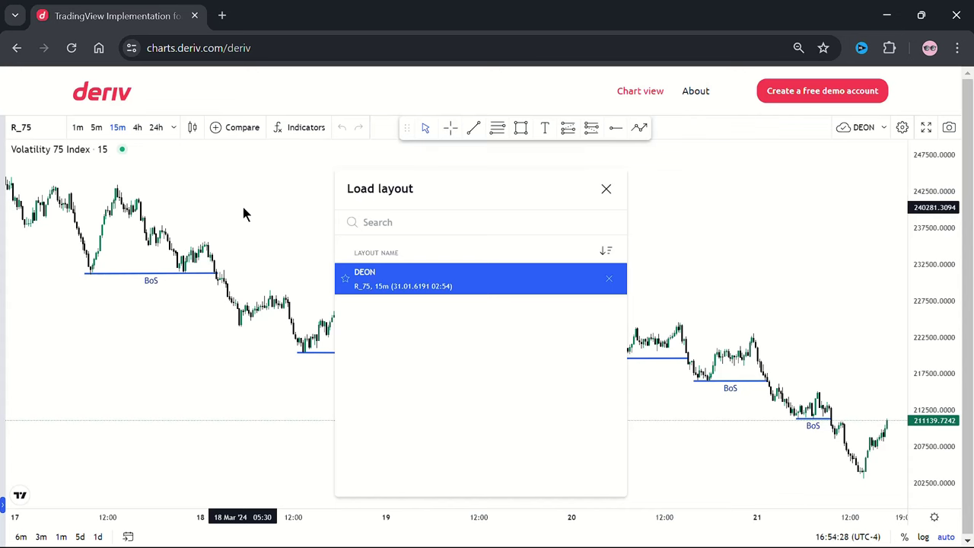
left_click(244, 208)
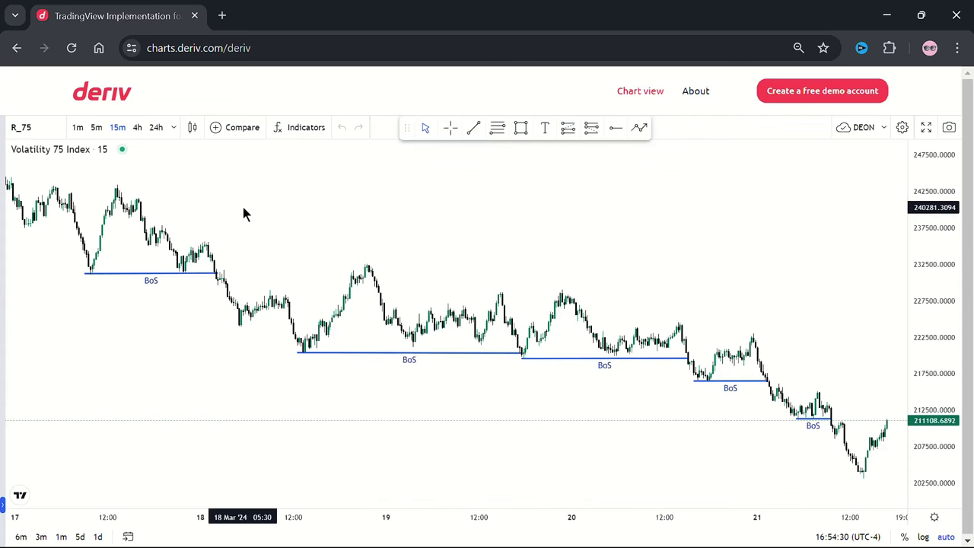
left_click_drag(242, 209, 131, 173)
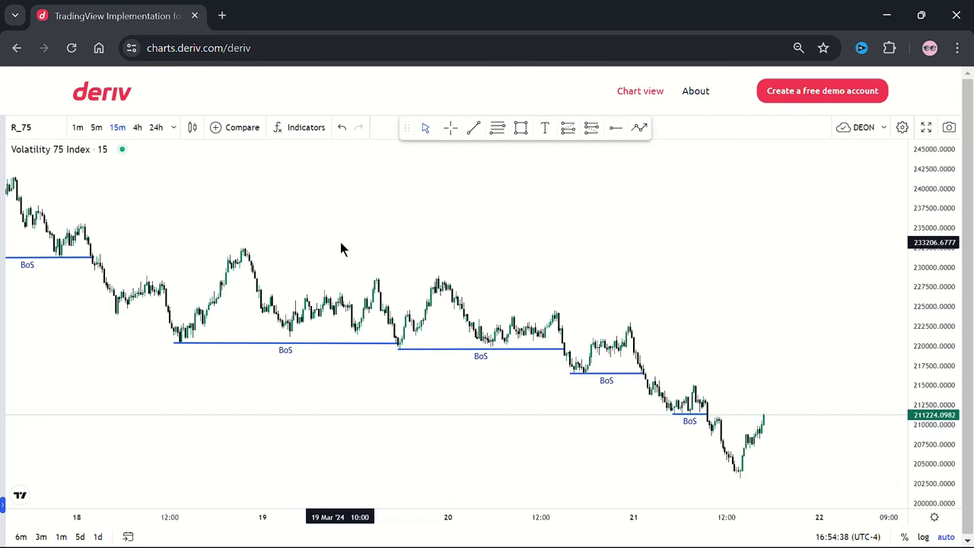
left_click_drag(341, 242, 537, 243)
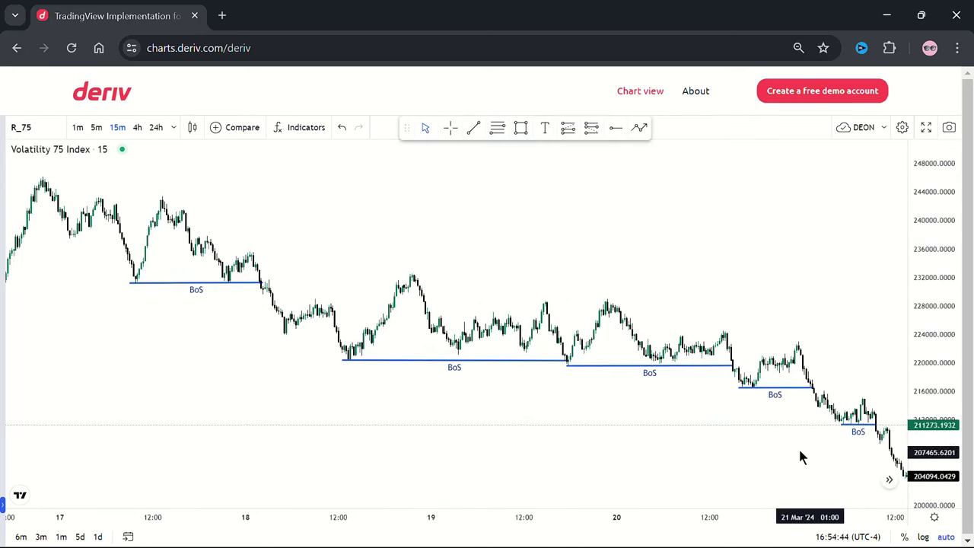
left_click_drag(775, 443, 711, 413)
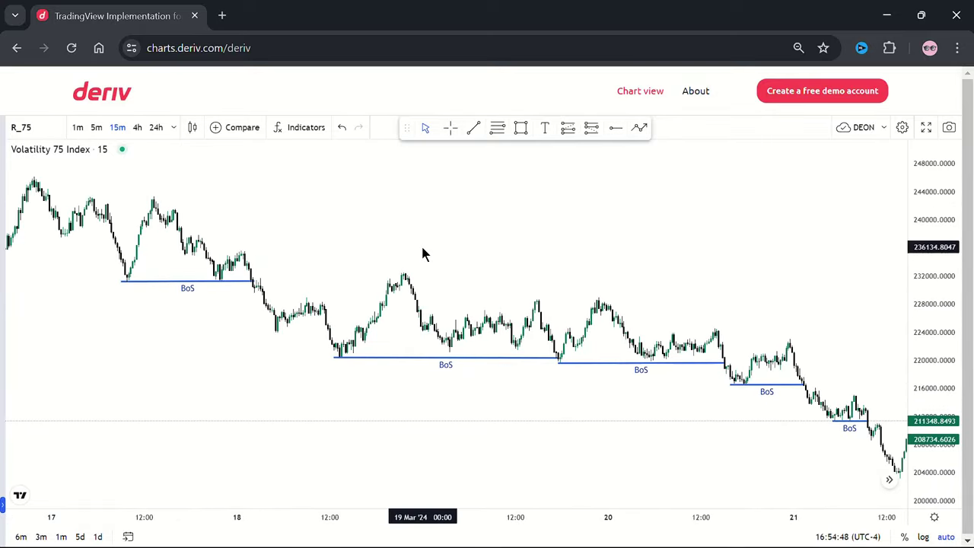
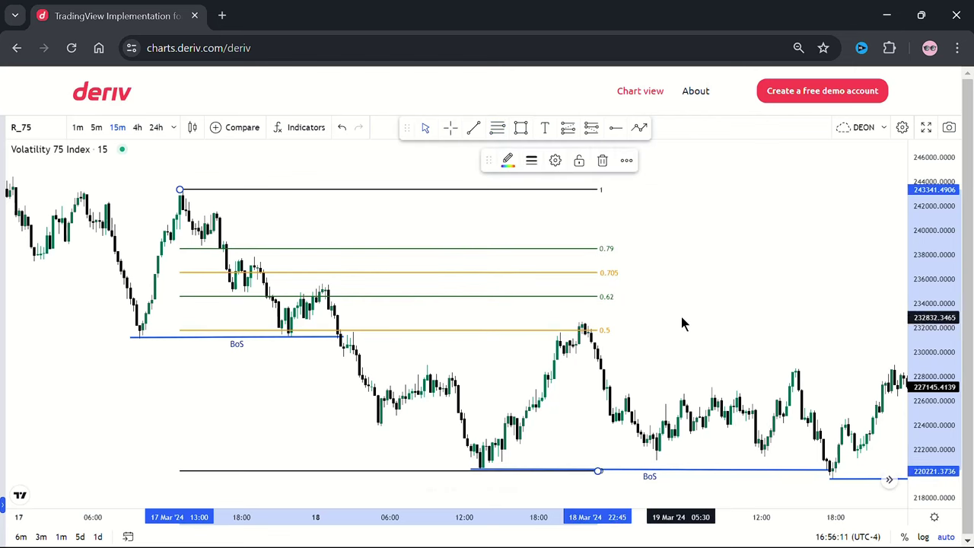
Draw a supply zone rectangle between the 0.5 and 0.62 levels, about 232829 to 234025, from early 18 March to about 10:00 on 19 March.
left_click_drag(680, 315, 530, 318)
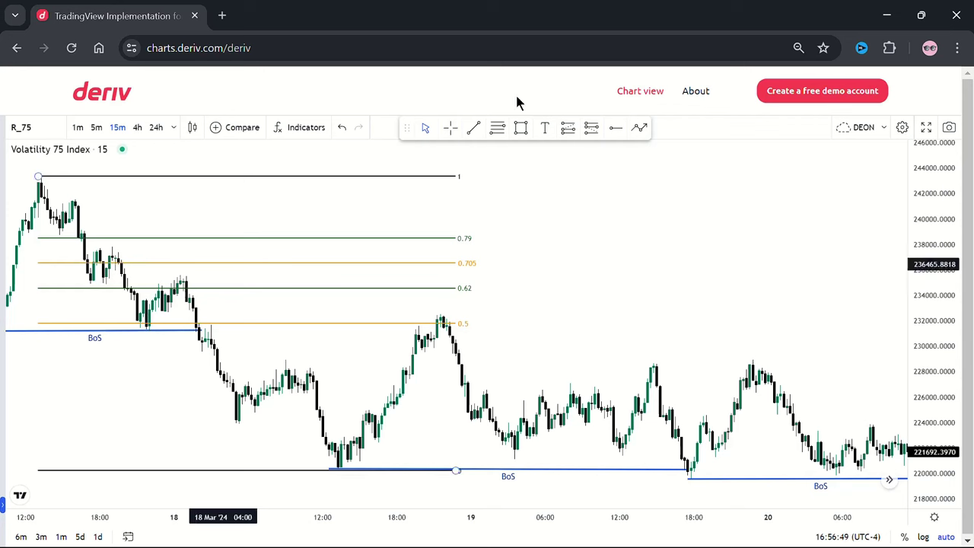
left_click(519, 129)
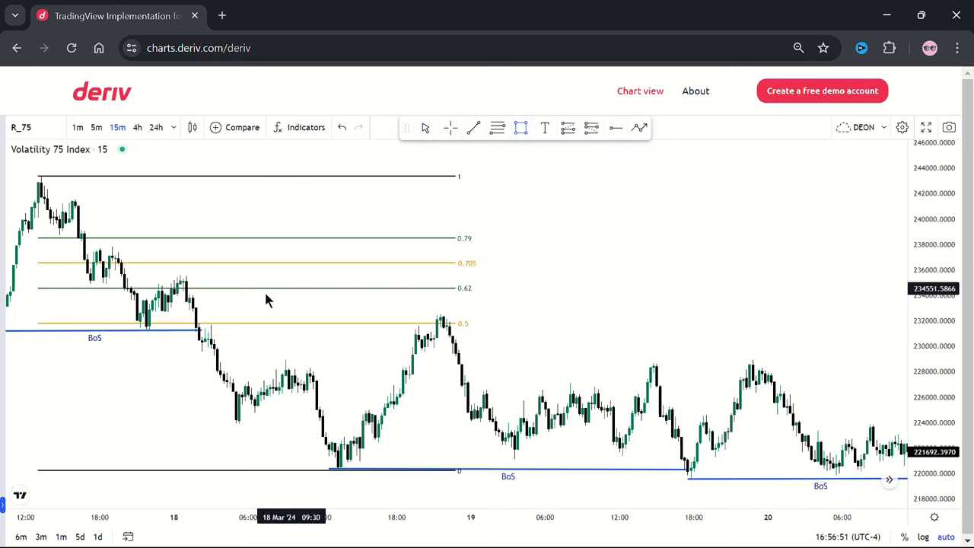
left_click(186, 310)
left_click(220, 296)
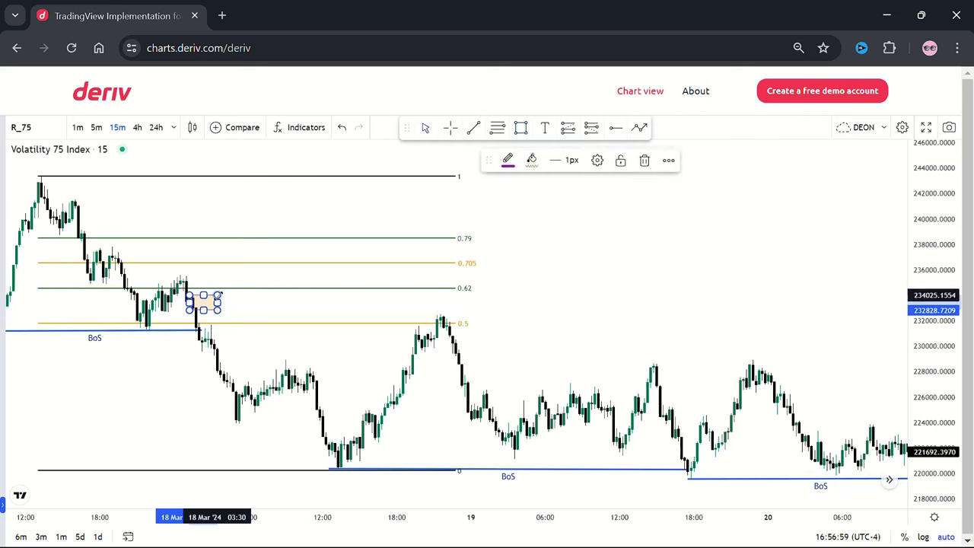
left_click_drag(221, 302, 592, 304)
left_click(629, 323)
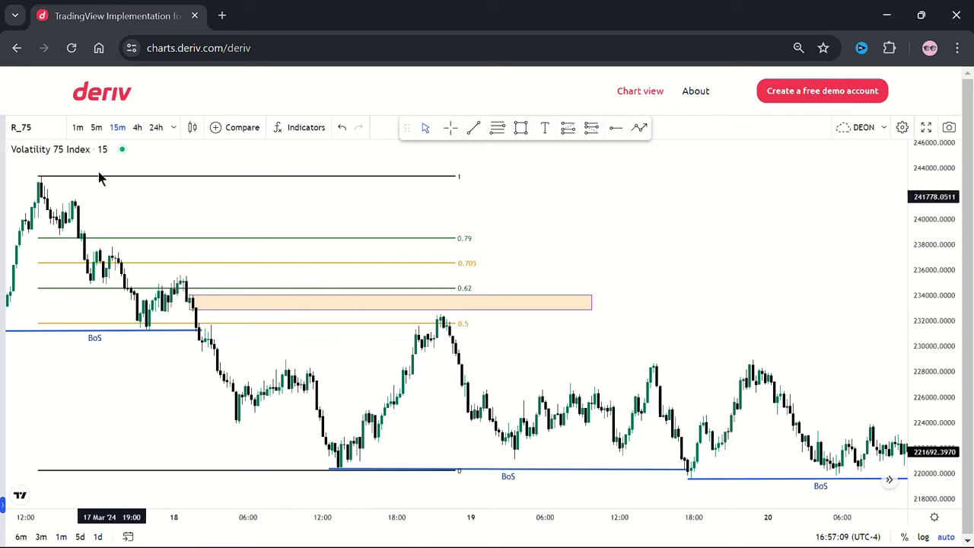
Switch the chart to the 1-minute timeframe and inspect the late 18 March price action just below the supply zone.
left_click(78, 127)
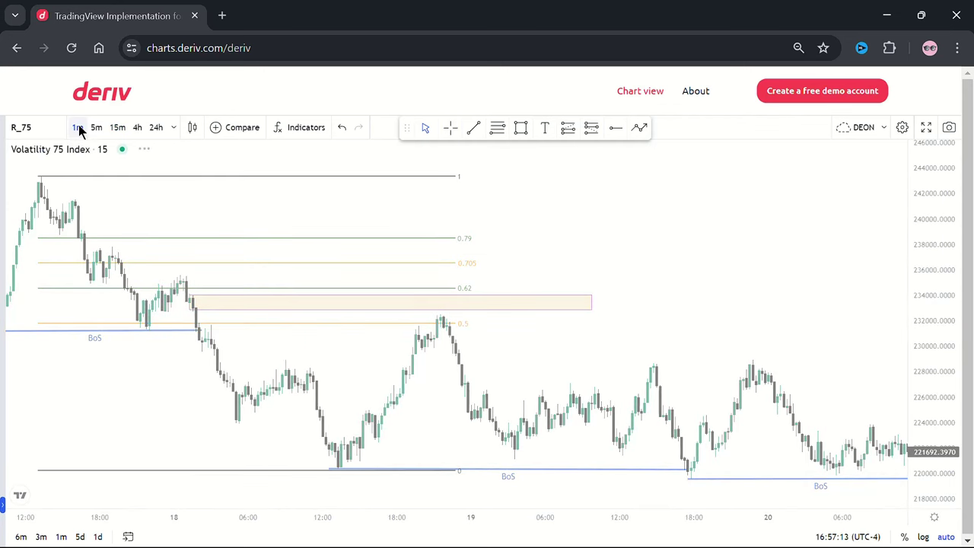
scroll(359, 220, "down", 3)
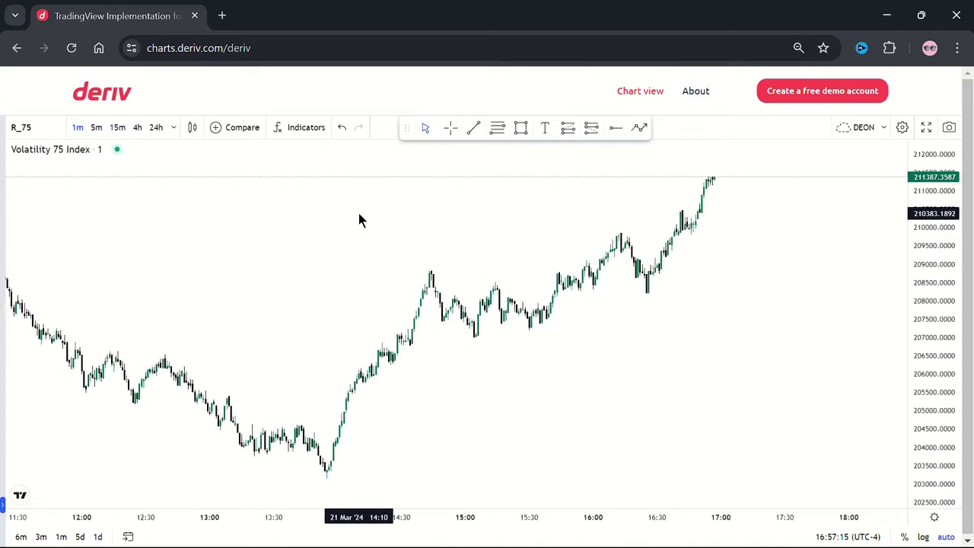
scroll(360, 220, "down", 5)
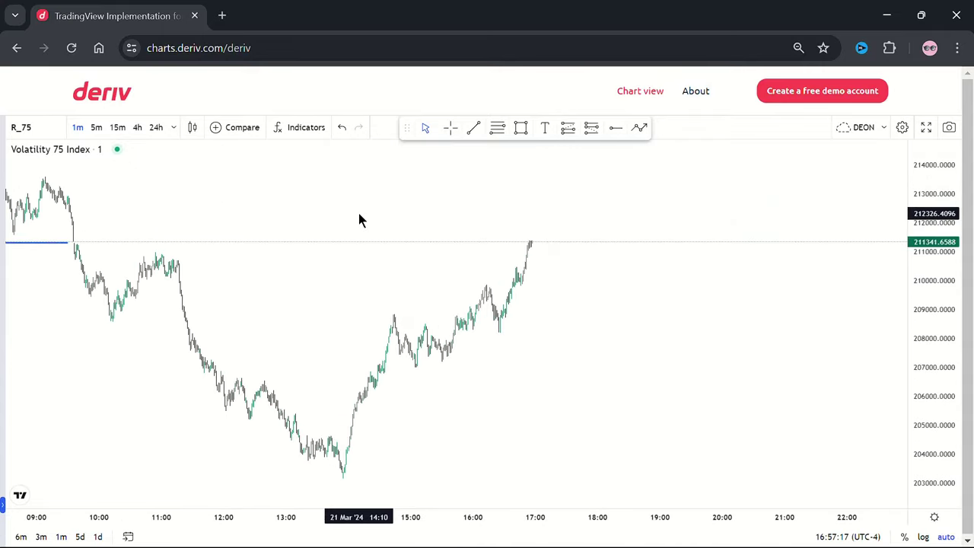
scroll(361, 220, "left", 15)
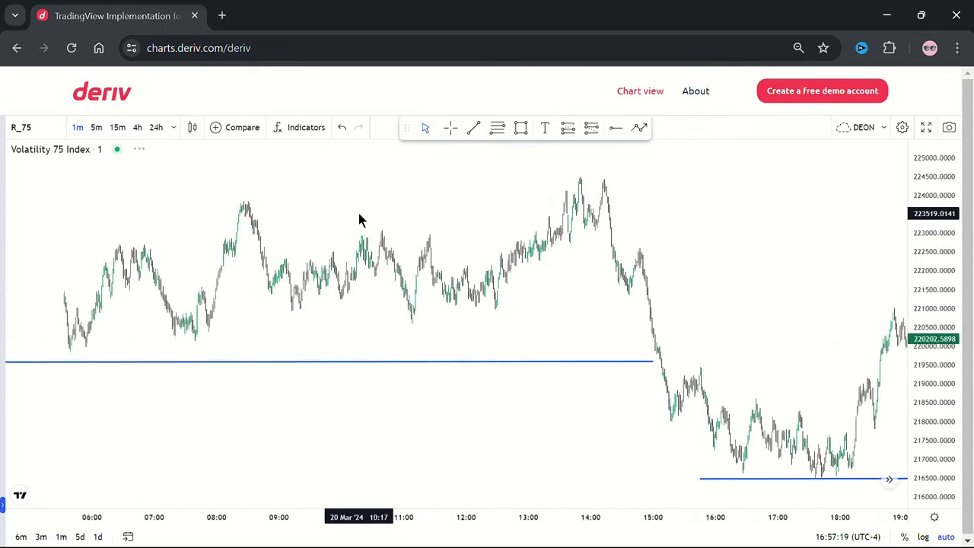
scroll(360, 220, "left", 15)
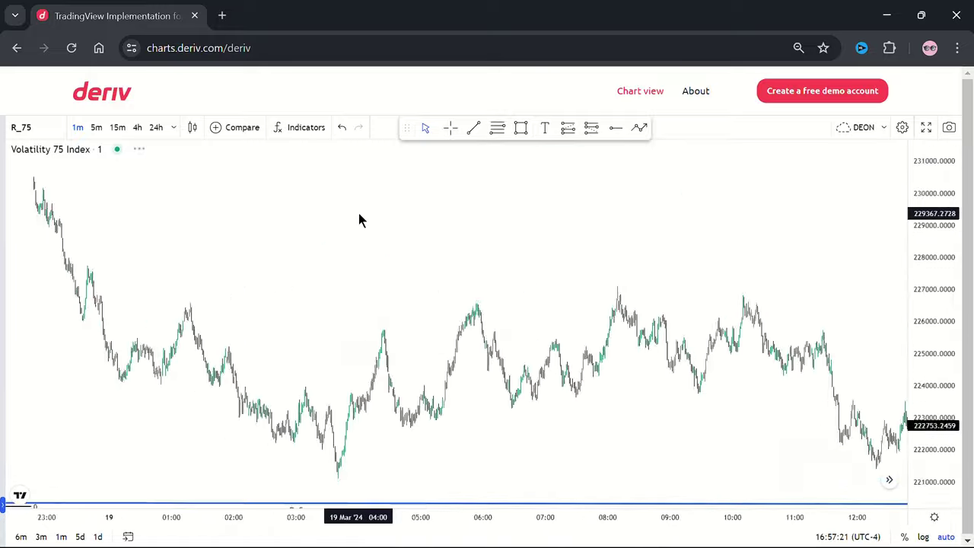
scroll(360, 216, "left", 15)
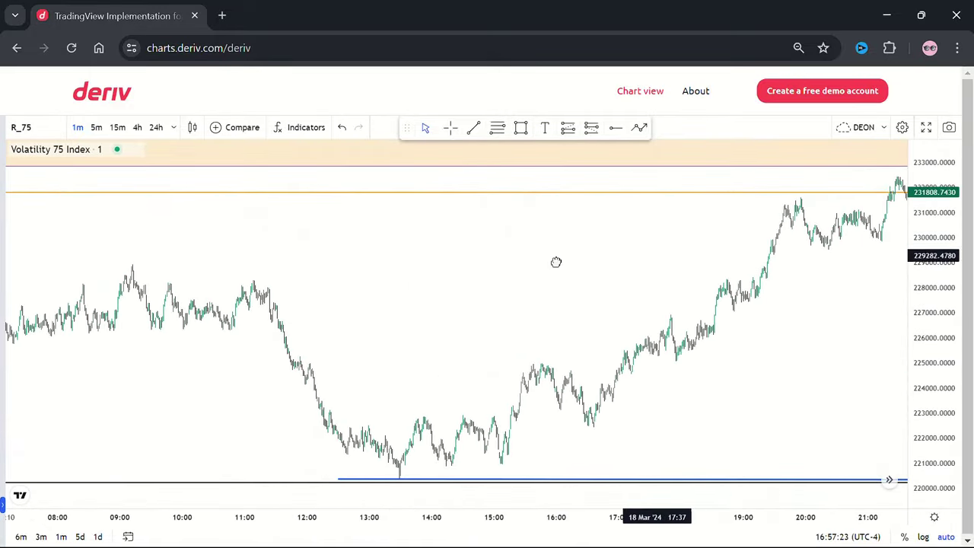
left_click_drag(555, 262, 107, 252)
scroll(500, 246, "up", 2)
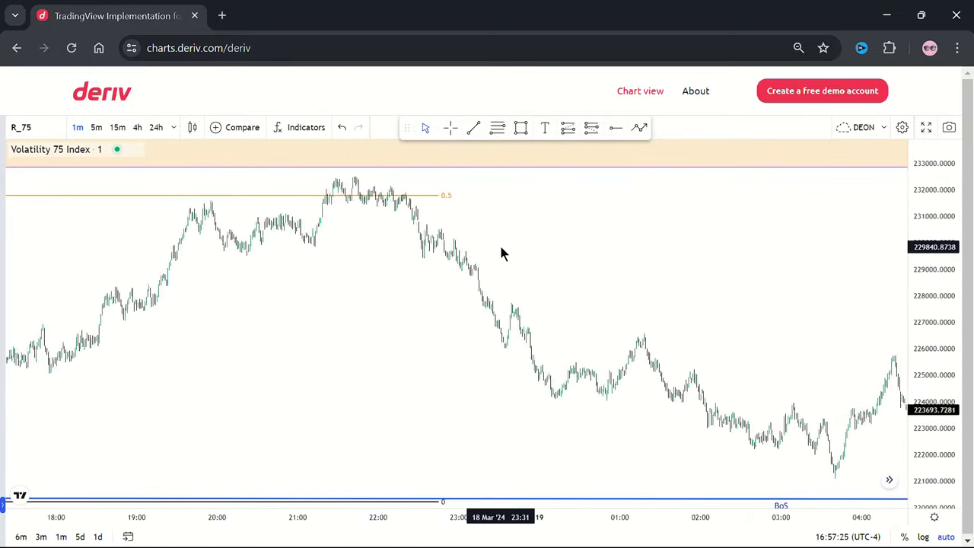
scroll(501, 248, "up", 5)
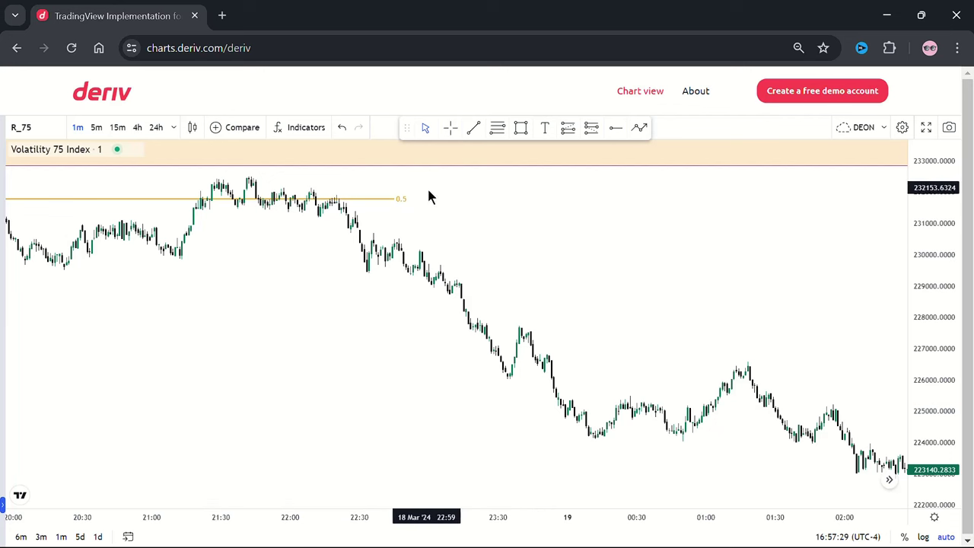
Examine the 1-minute candles around the 0.5 level from about 21:00 to 22:25 on 18 March.
left_click_drag(233, 211, 309, 243)
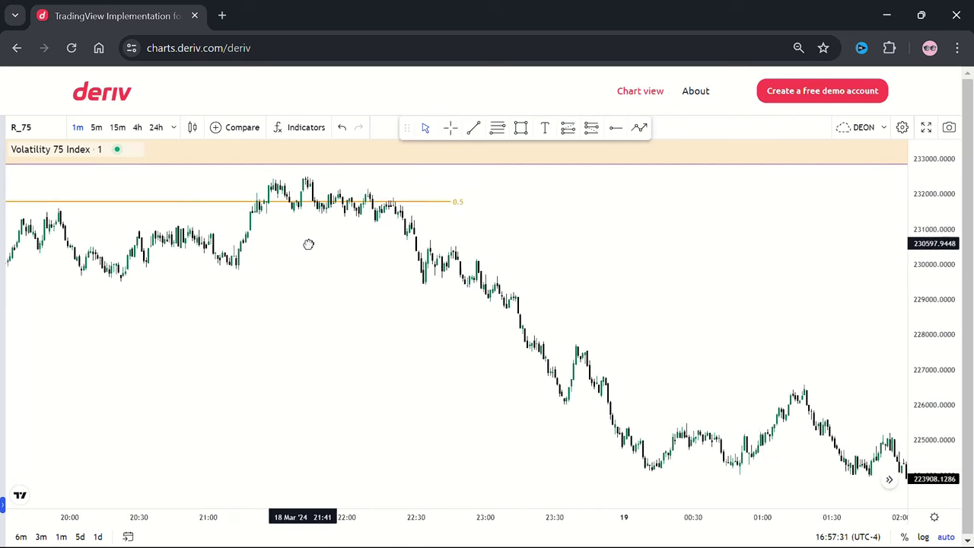
scroll(308, 243, "up", 5)
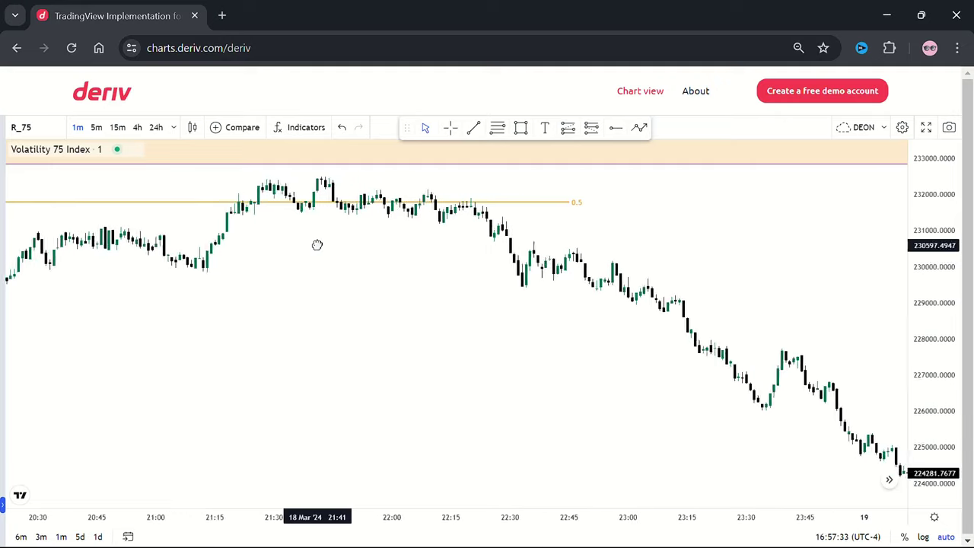
scroll(318, 244, "up", 5)
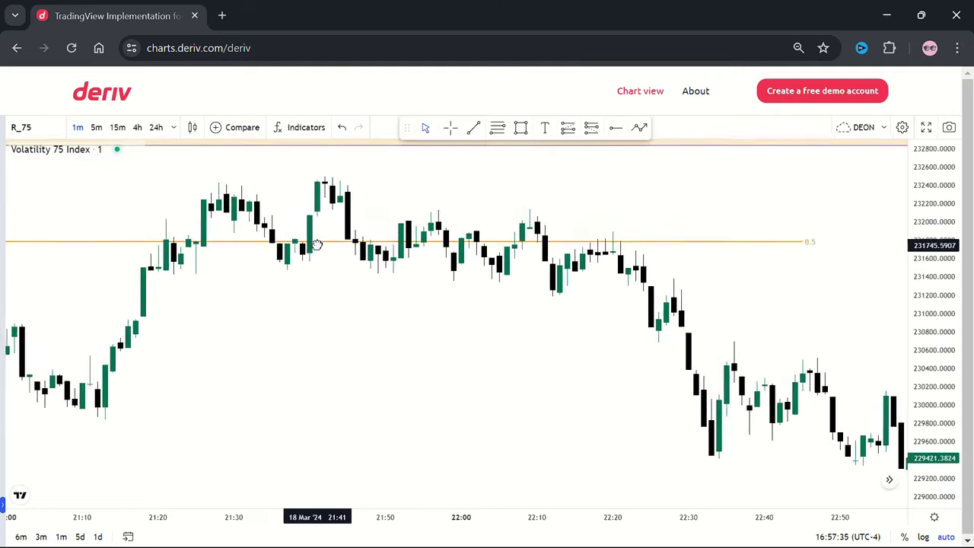
scroll(317, 244, "up", 5)
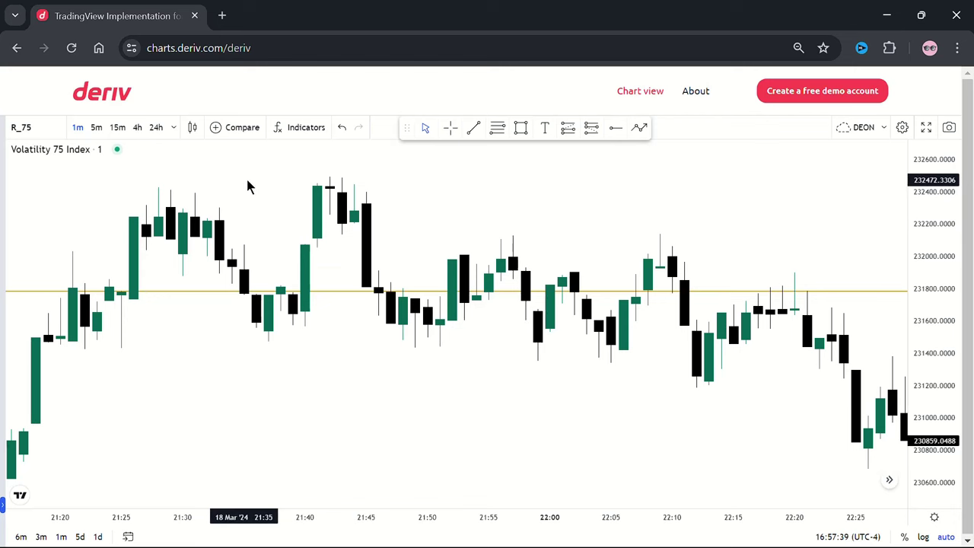
scroll(248, 181, "up", 4)
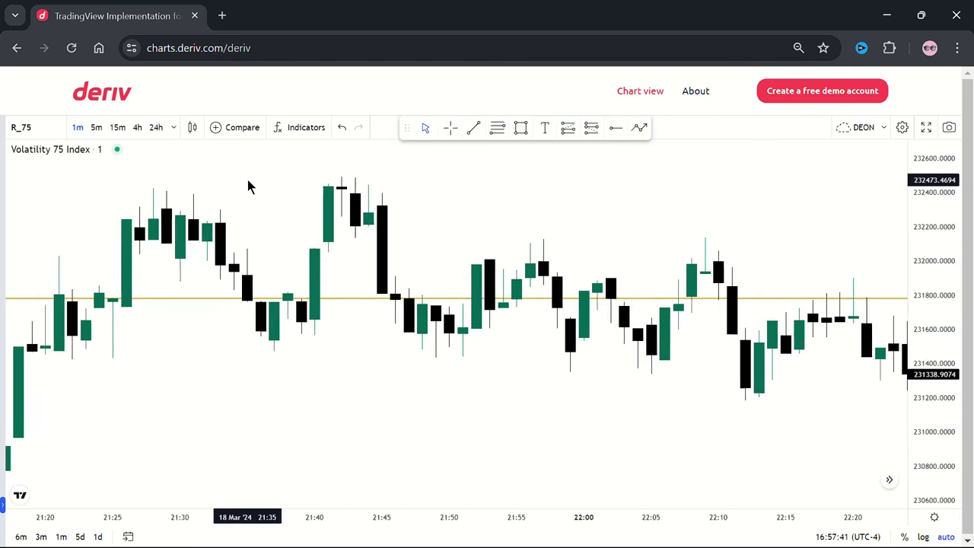
scroll(247, 181, "up", 3)
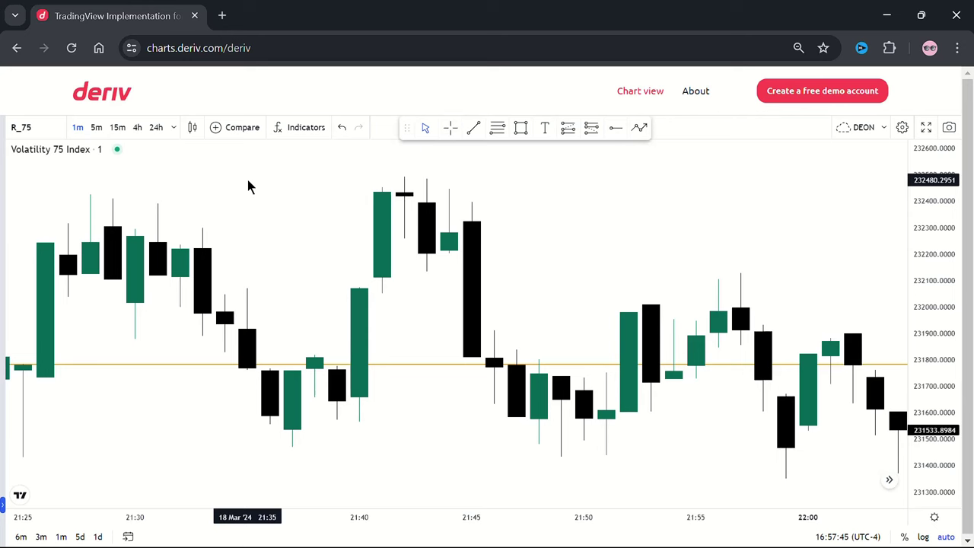
left_click_drag(248, 186, 398, 178)
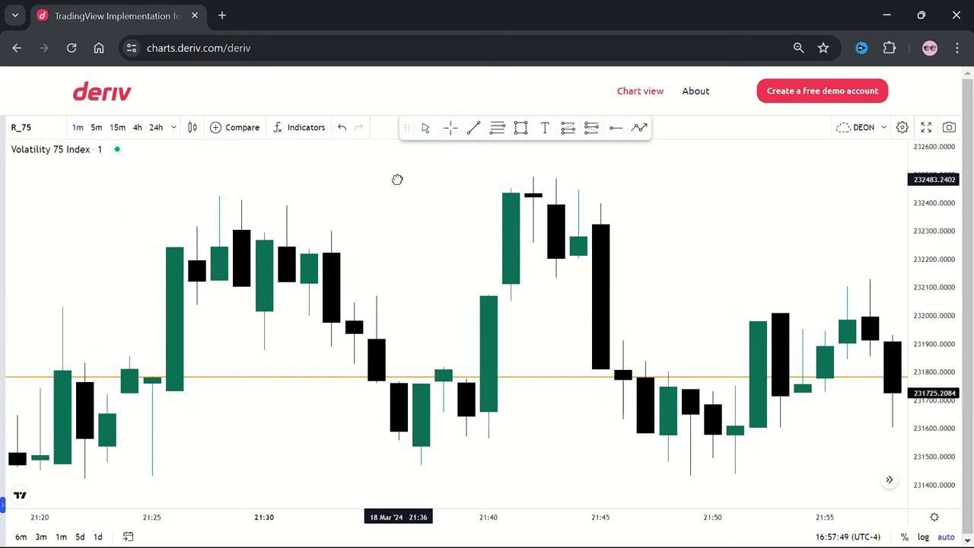
scroll(397, 178, "down", 3)
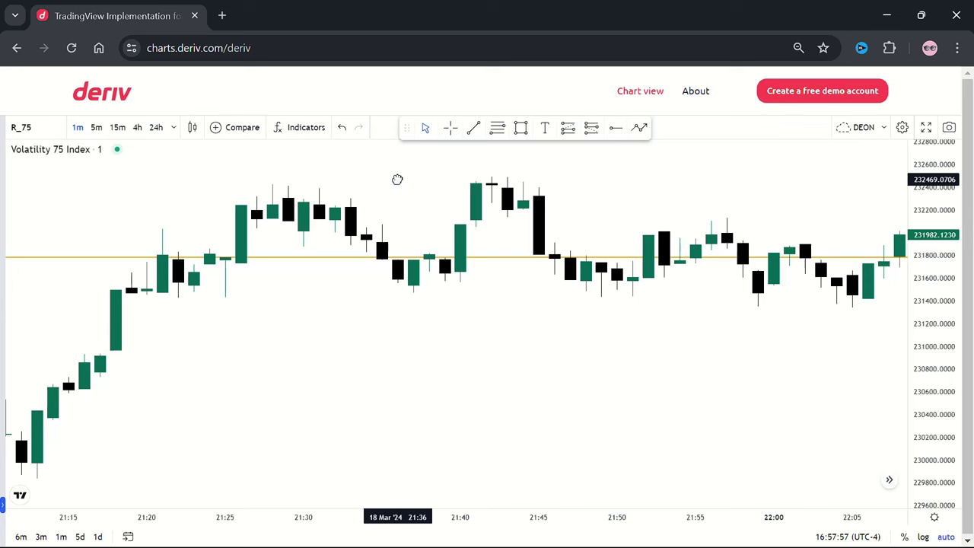
scroll(397, 179, "down", 3)
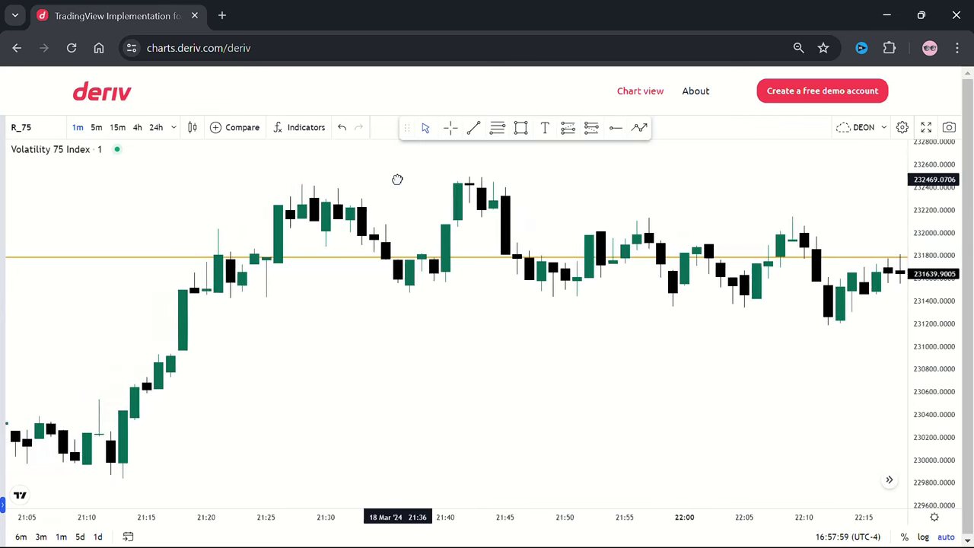
scroll(397, 179, "down", 2)
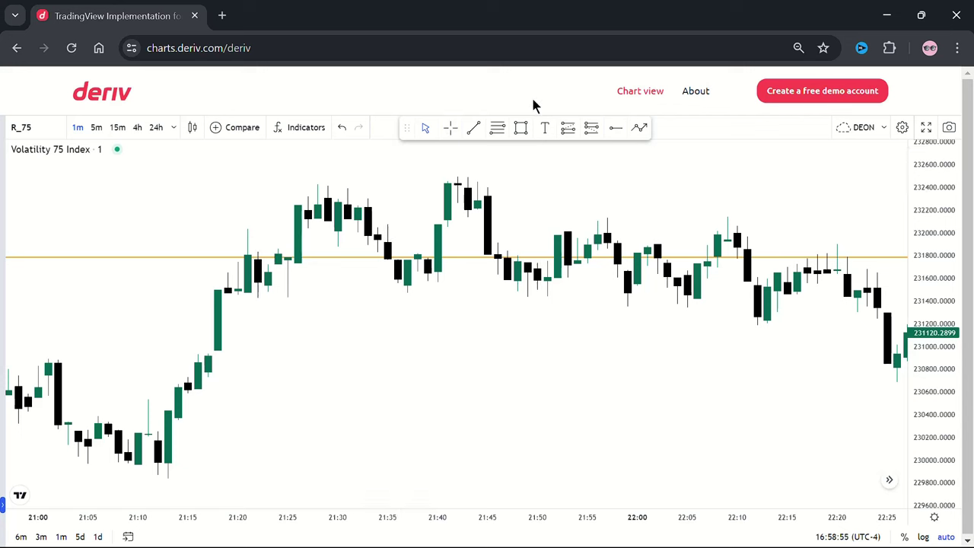
Draw a refined supply zone rectangle at the first swing high, about 232116 to 232432, from 21:27 to 21:30 on 18 March.
left_click(525, 126)
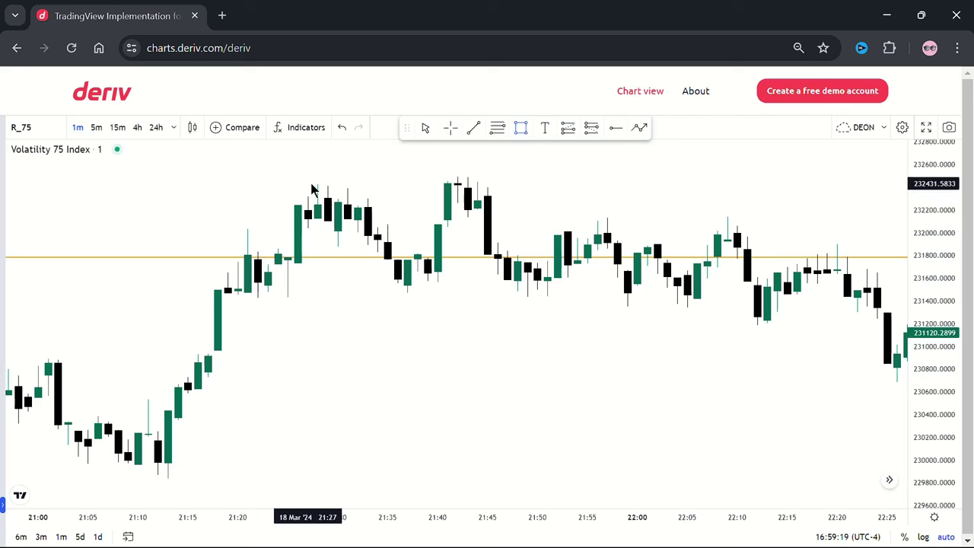
mouse_move(308, 184)
left_mouse_down()
mouse_move(333, 191)
mouse_move(339, 219)
left_mouse_up()
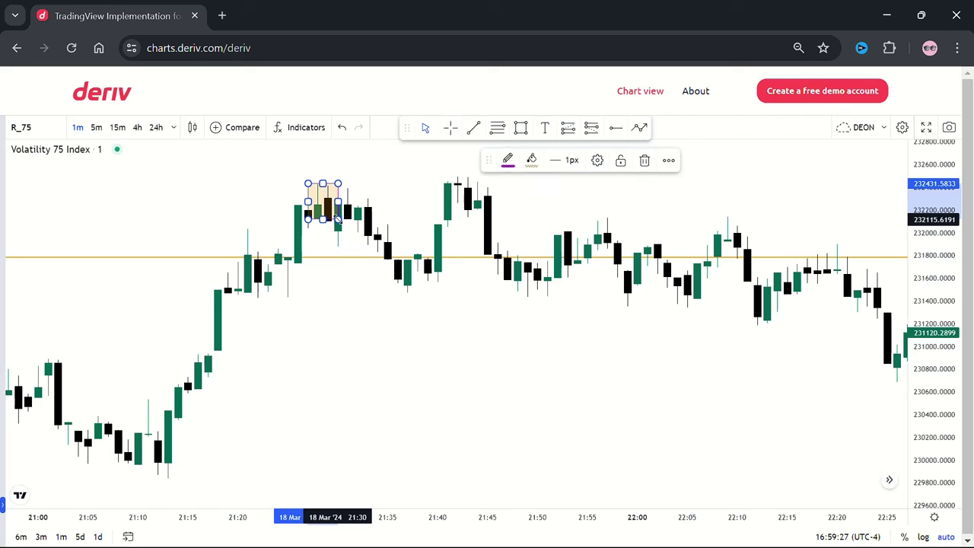
left_click(395, 204)
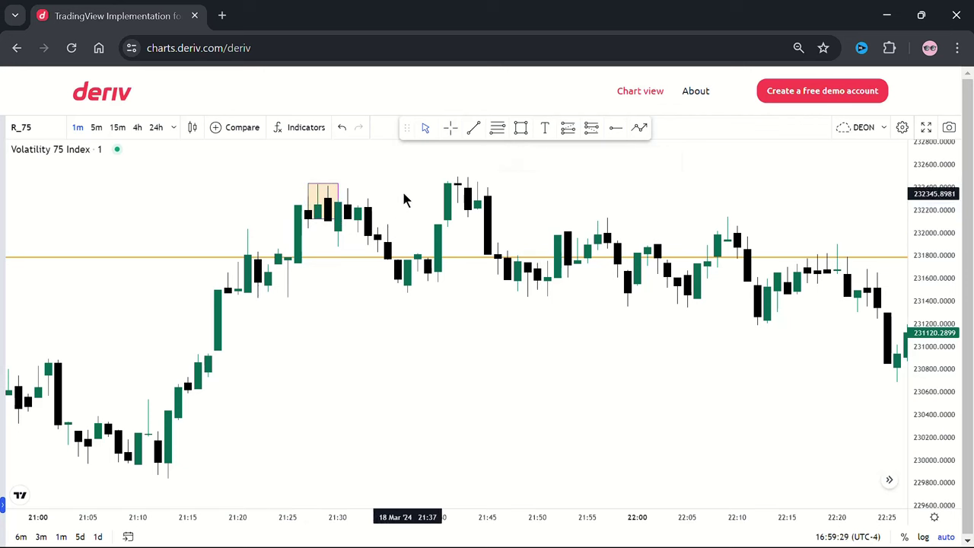
Place a short position at the lower edge of the small supply zone with entry 232115.6191 and stop 232431.5833.
left_click(330, 221)
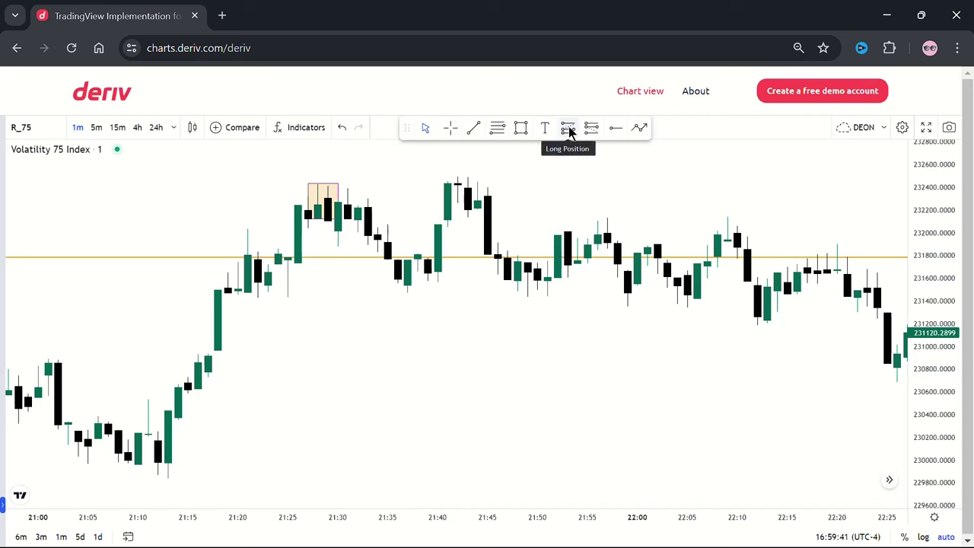
left_click(592, 127)
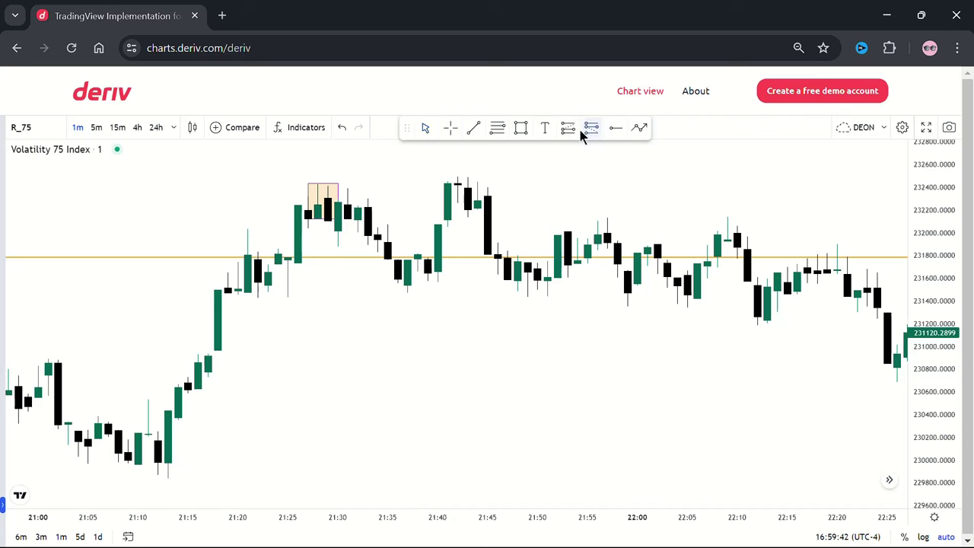
left_click(325, 220)
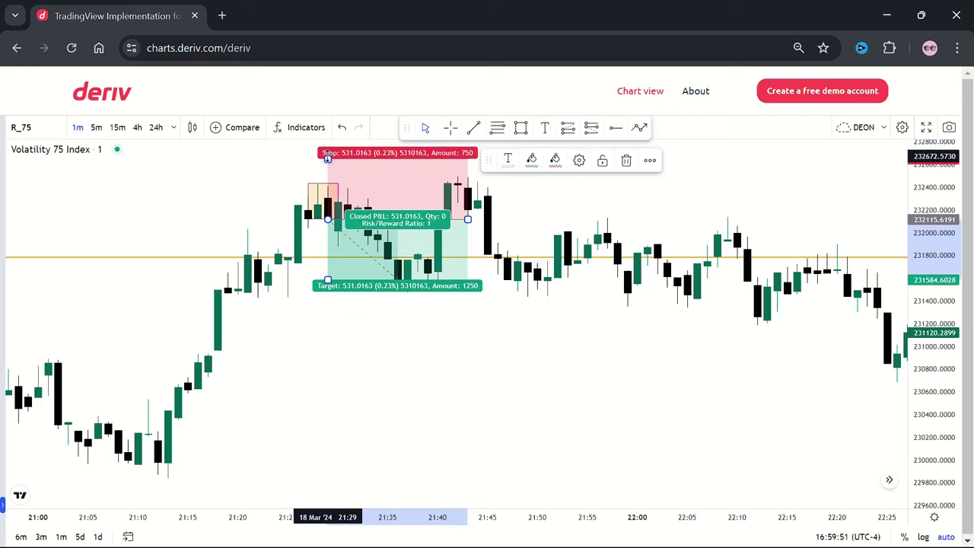
left_click_drag(327, 156, 327, 182)
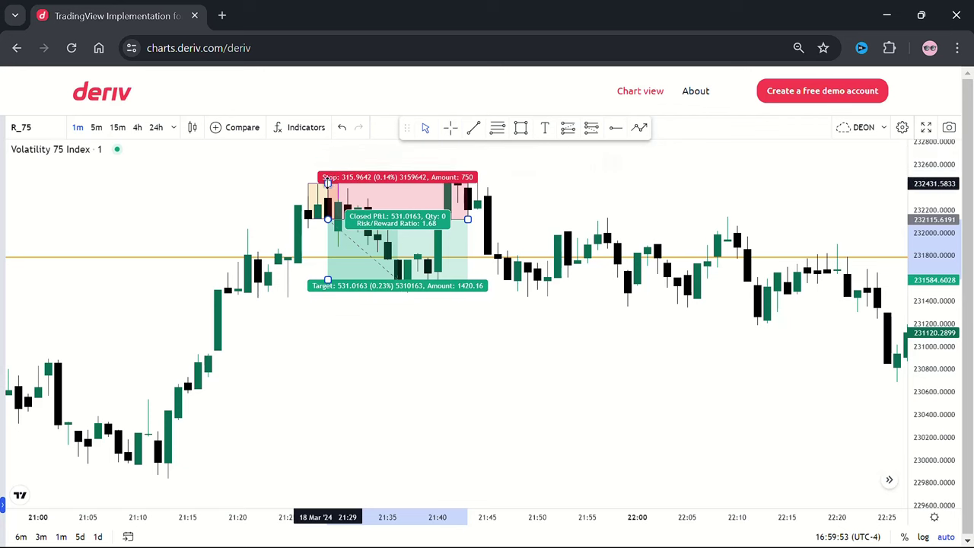
left_click(561, 221)
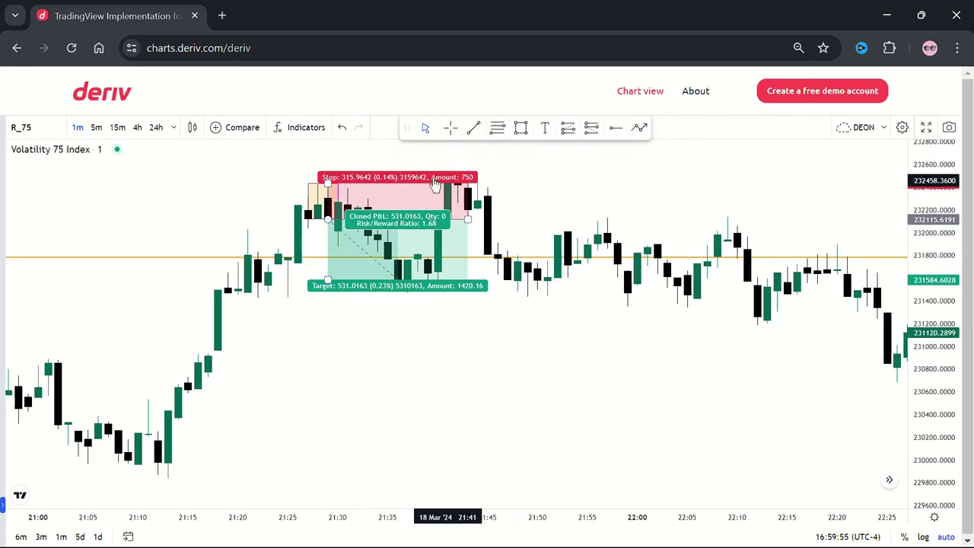
Set the short position's stop to 232453.0046 and its target to 231456.9139.
left_click(327, 180)
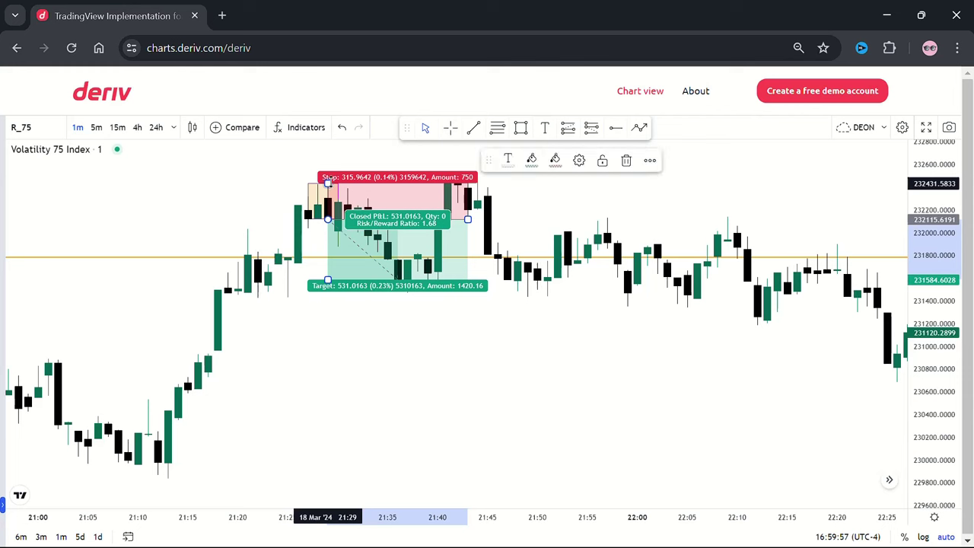
left_click_drag(328, 182, 330, 181)
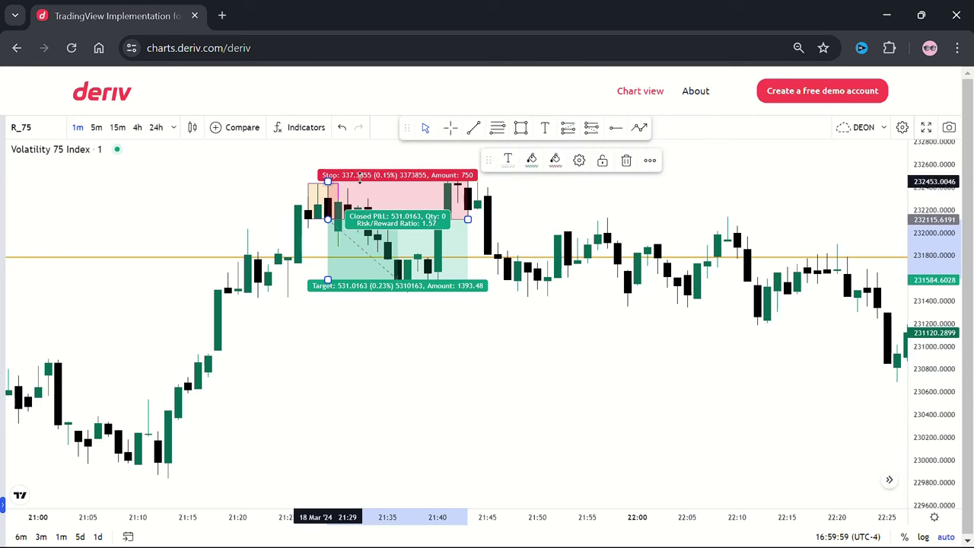
left_click(599, 196)
left_click(460, 242)
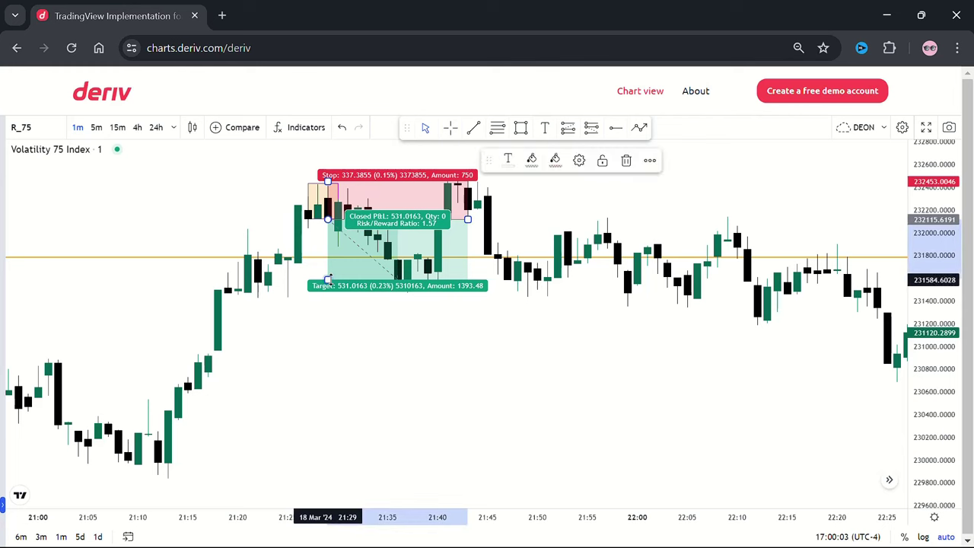
left_click_drag(328, 280, 328, 294)
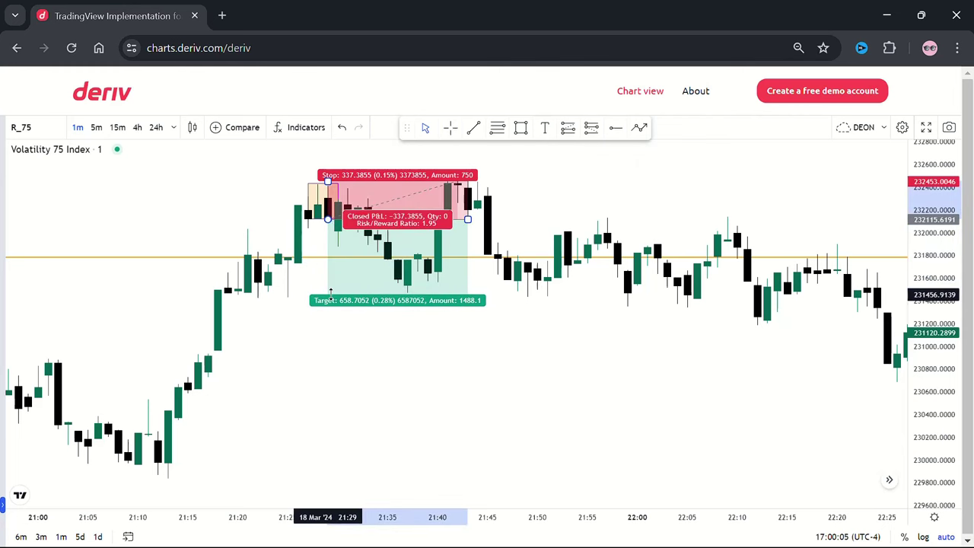
left_click(541, 344)
left_click_drag(346, 343, 472, 354)
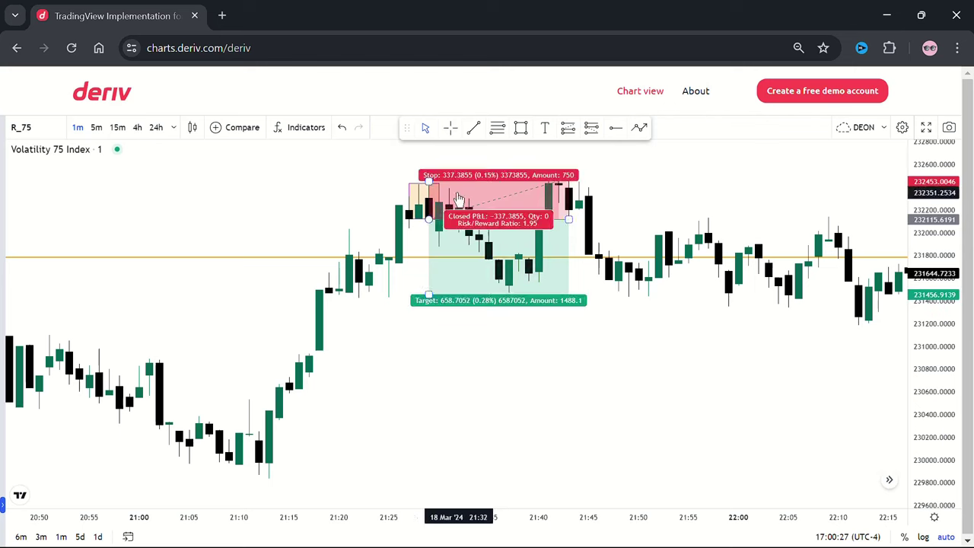
Switch to the cross cursor and lower the short position's target to 231424.7819.
left_click(451, 129)
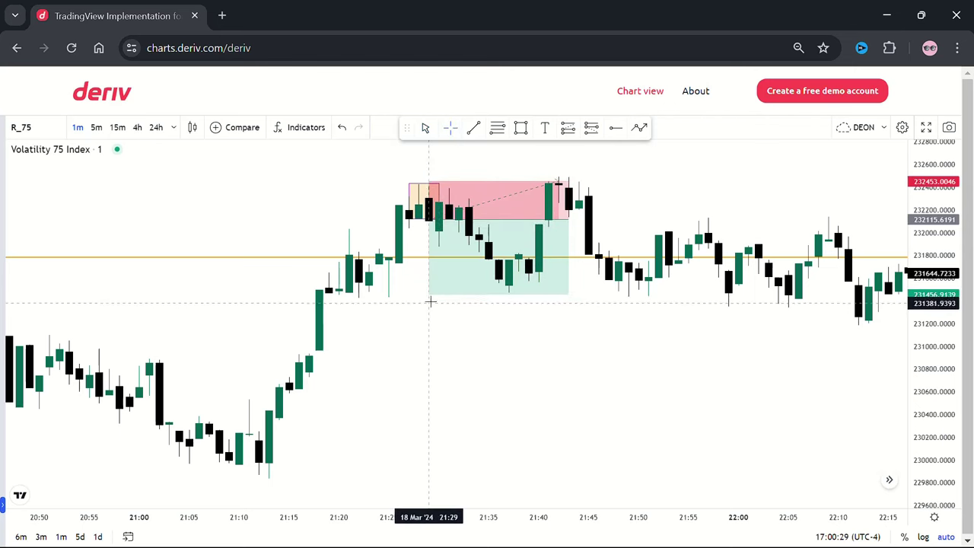
left_click(429, 294)
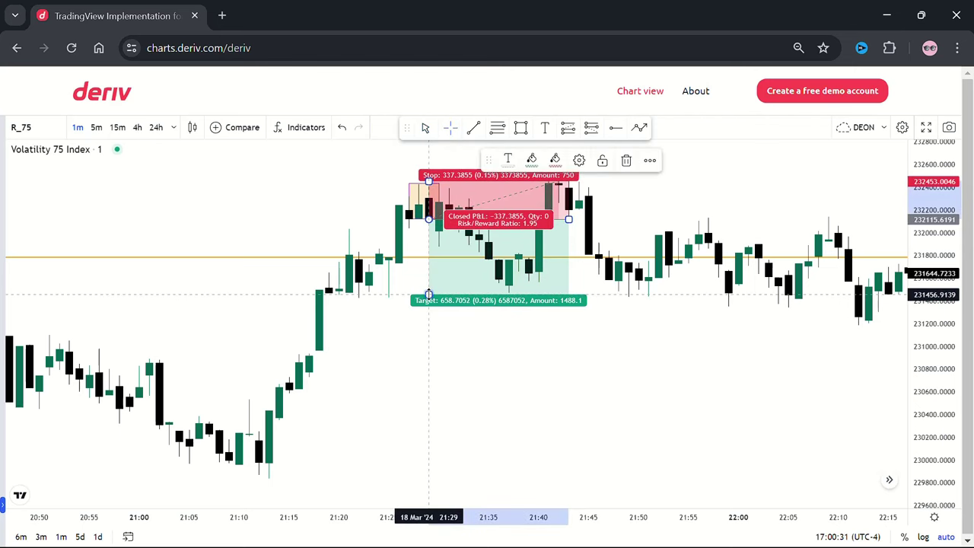
left_click_drag(428, 295, 385, 271)
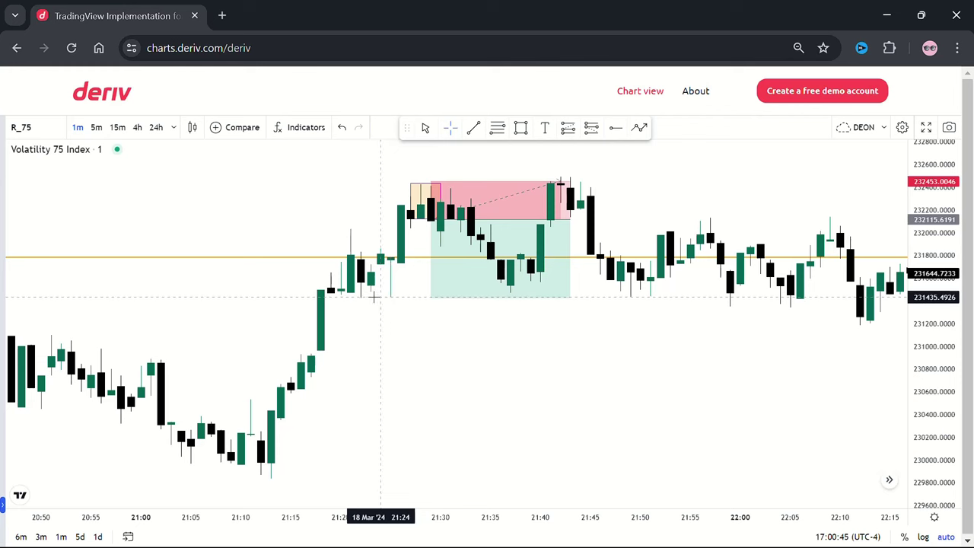
left_click(431, 298)
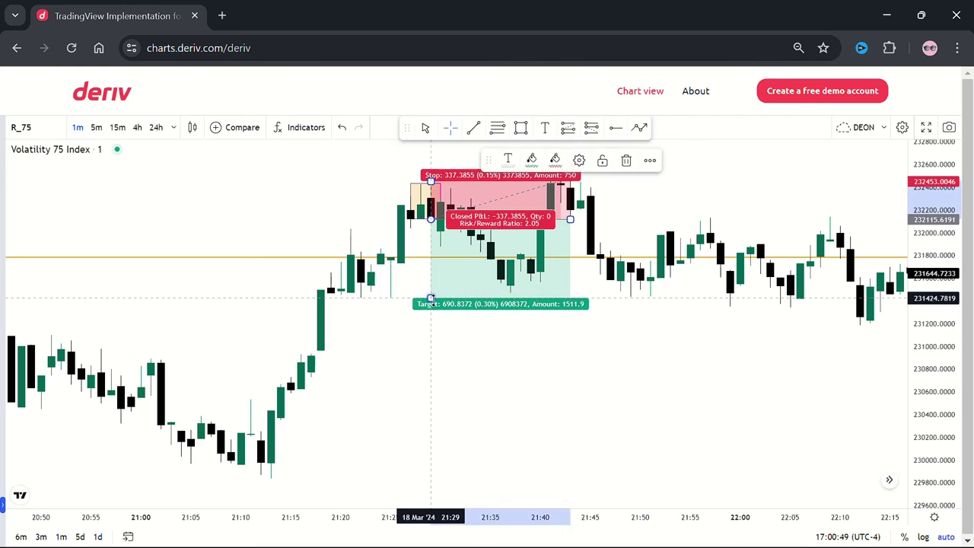
left_click(647, 370)
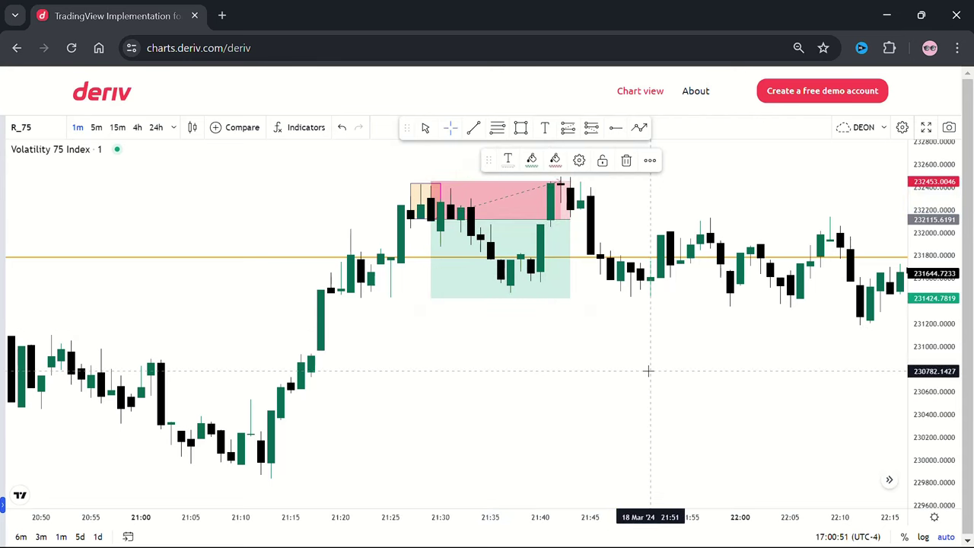
Set the short position's stop to 232431.5833, level with the upper edge of the small supply zone.
left_click(430, 298)
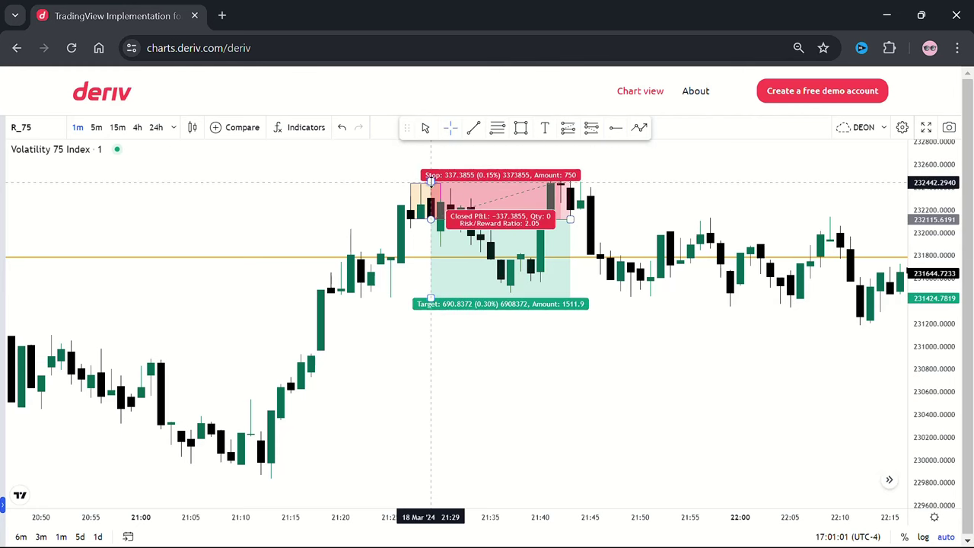
left_click(431, 182)
mouse_move(431, 182)
left_mouse_down()
mouse_move(430, 219)
mouse_move(434, 184)
left_mouse_up()
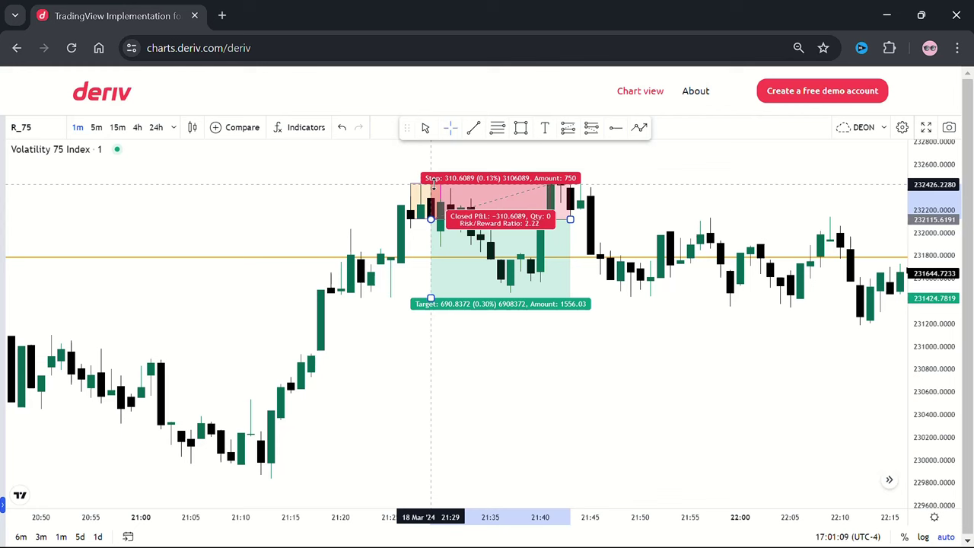
left_click_drag(433, 182, 434, 181)
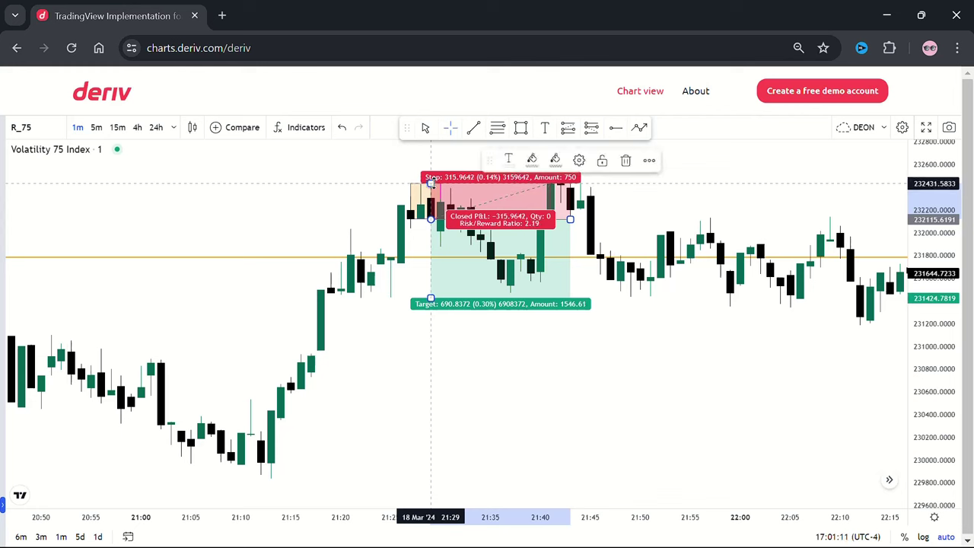
left_click(651, 207)
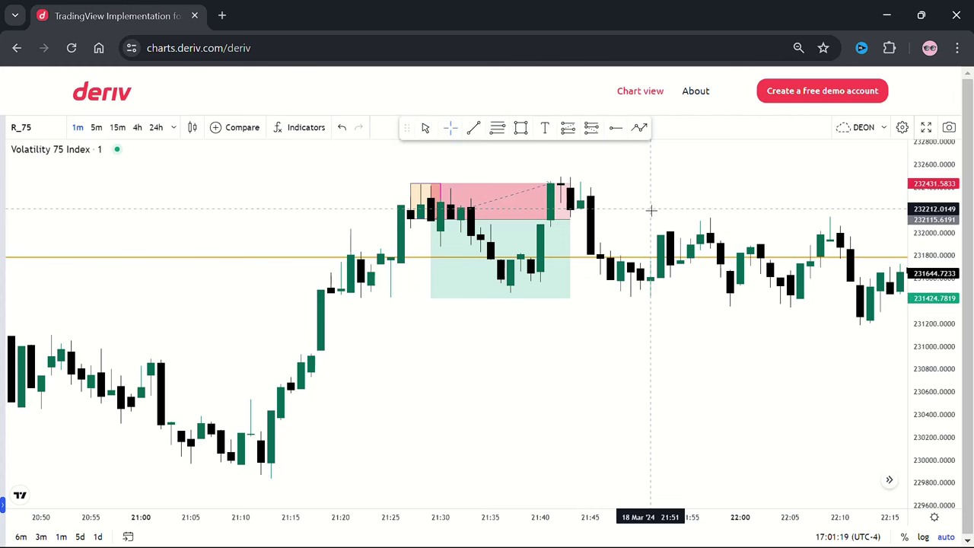
Raise the short position's target to 231478.3352.
left_click(431, 298)
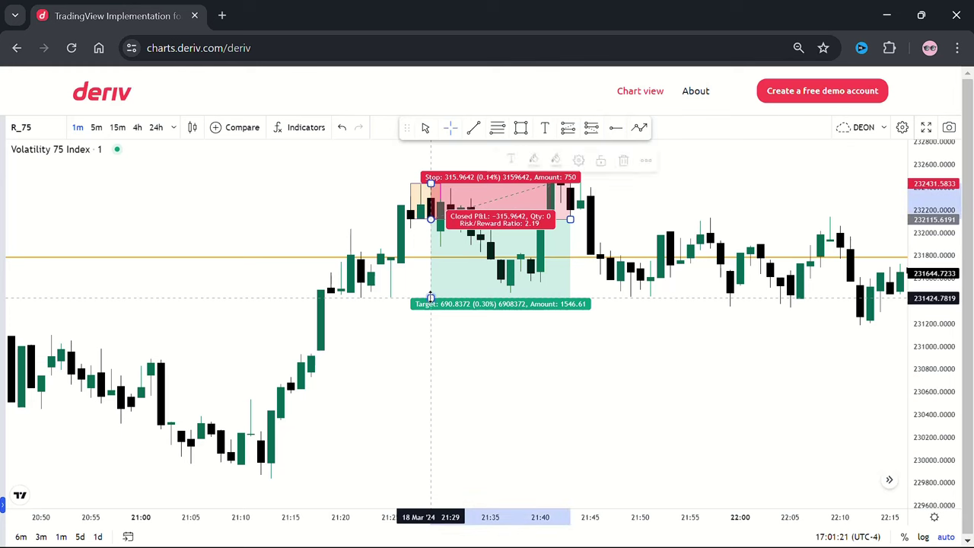
left_click_drag(430, 298, 431, 289)
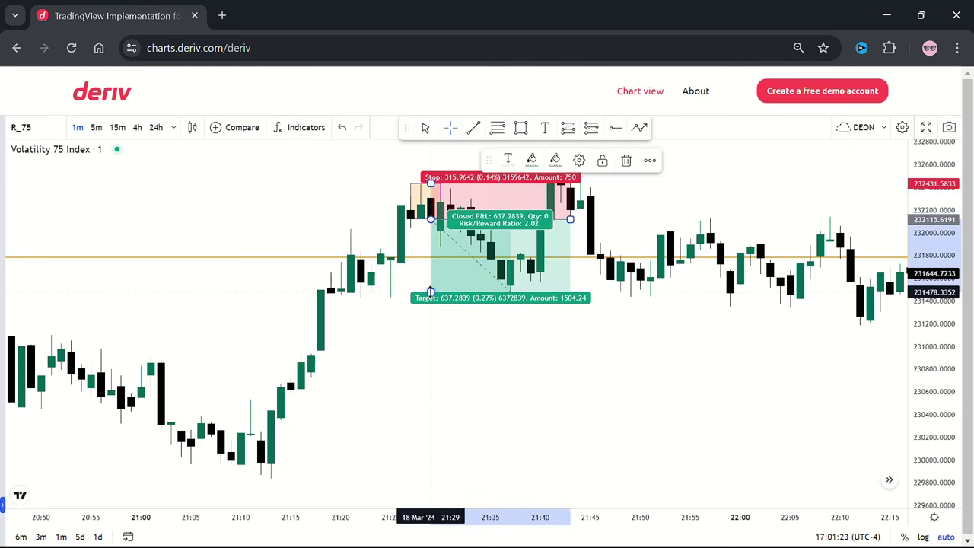
left_click(443, 349)
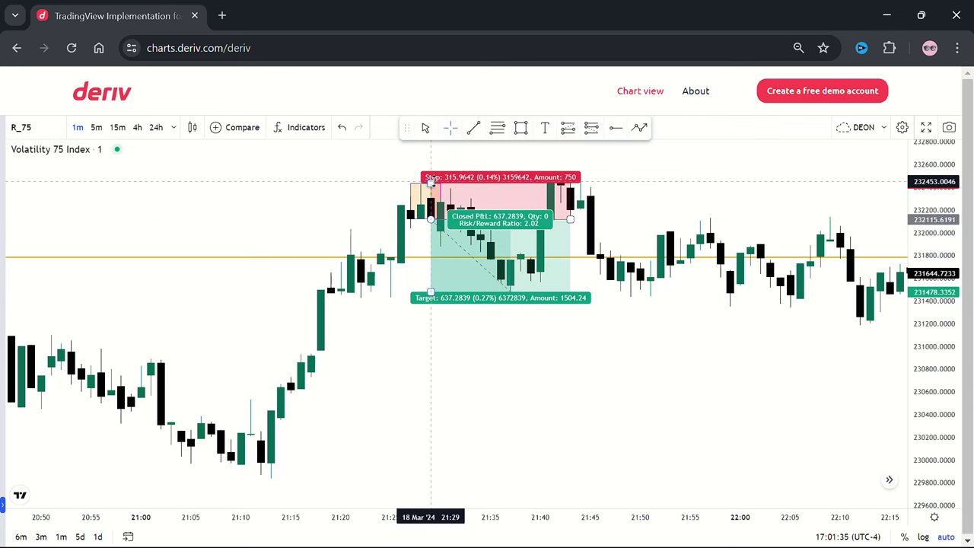
Move the short position's stop to breakeven at its entry level, 232115.6192.
left_click_drag(431, 183, 431, 219)
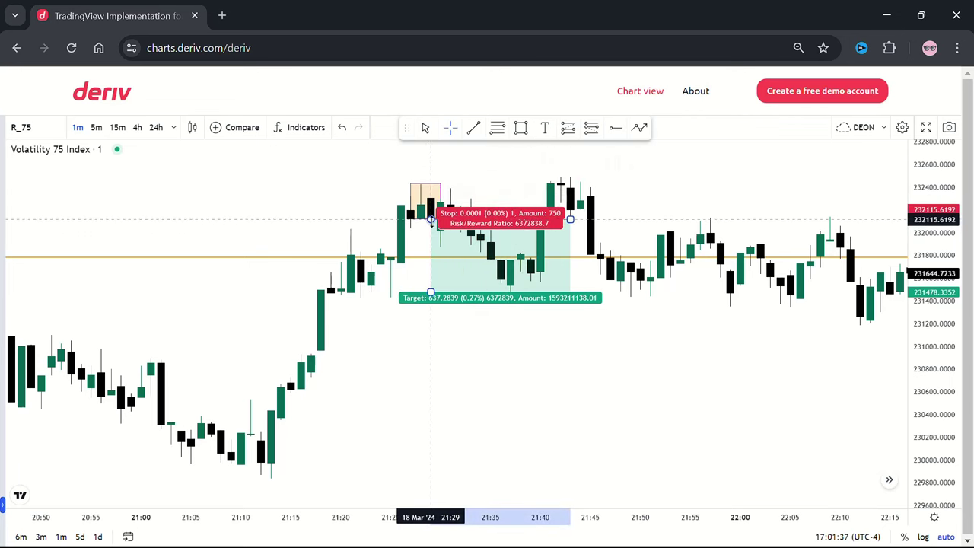
left_click(602, 381)
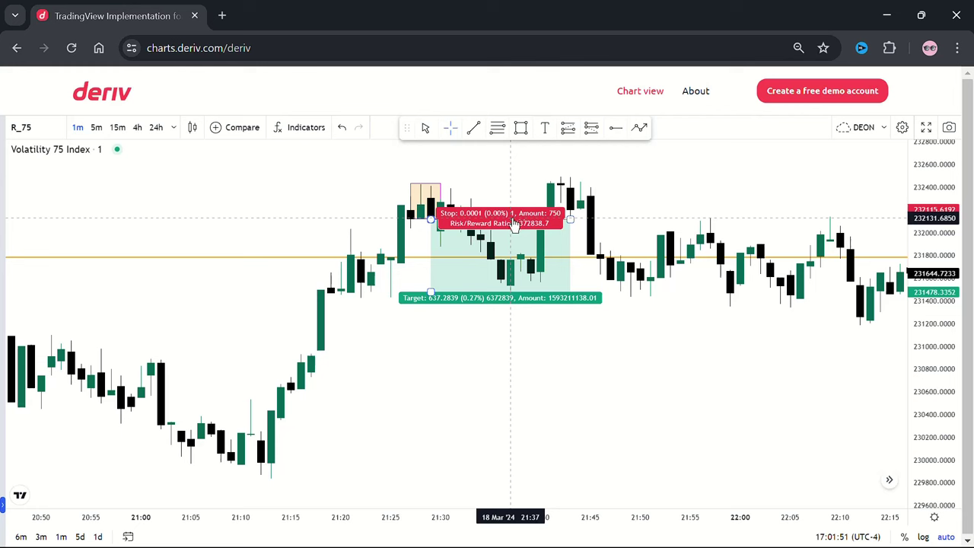
left_click(436, 205)
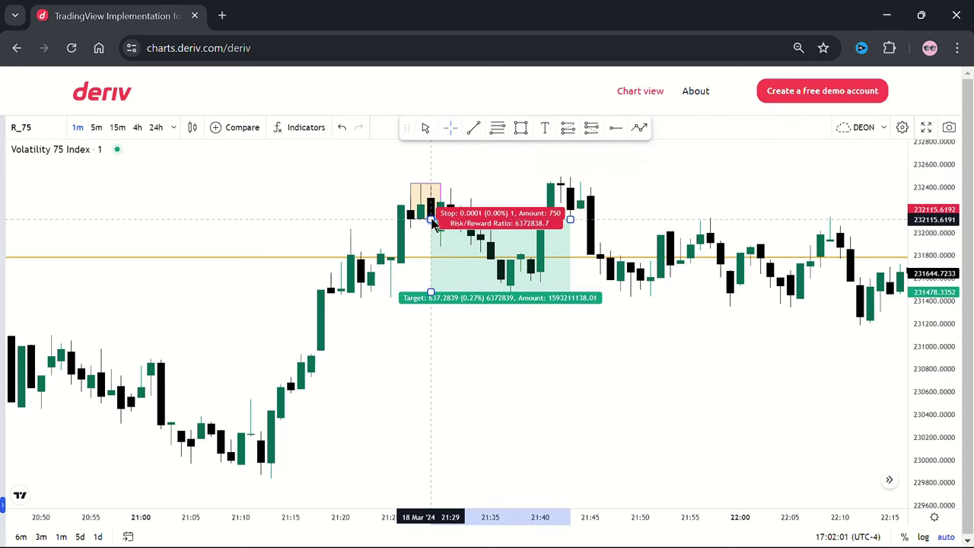
left_click_drag(435, 221, 431, 220)
Delete the short position, and undo that deletion together with the breakeven stop move and the last target change.
left_click(431, 217)
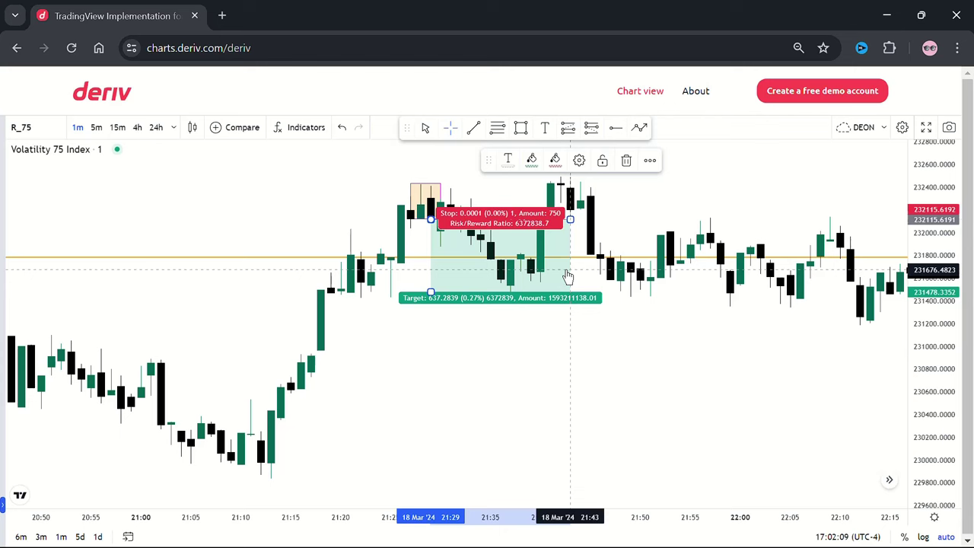
key("Delete")
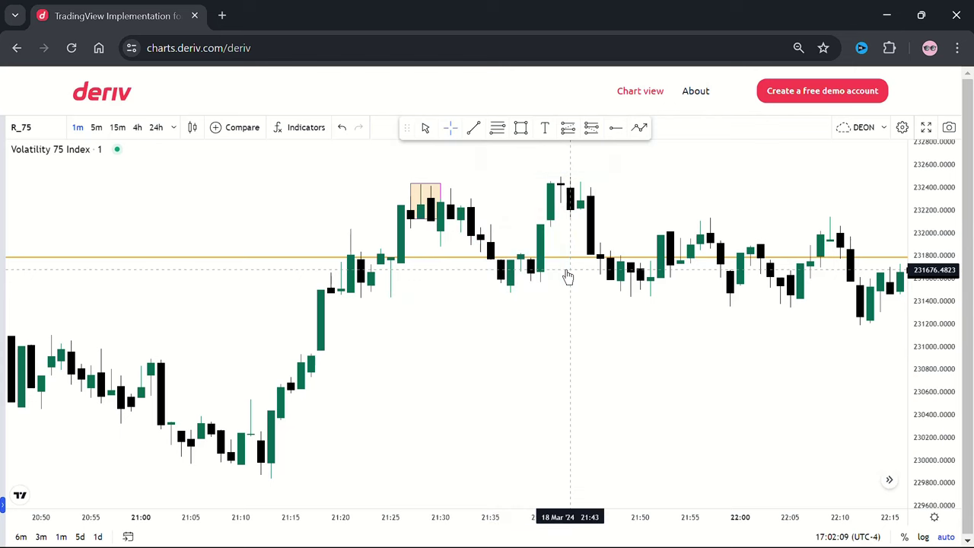
left_click(343, 129)
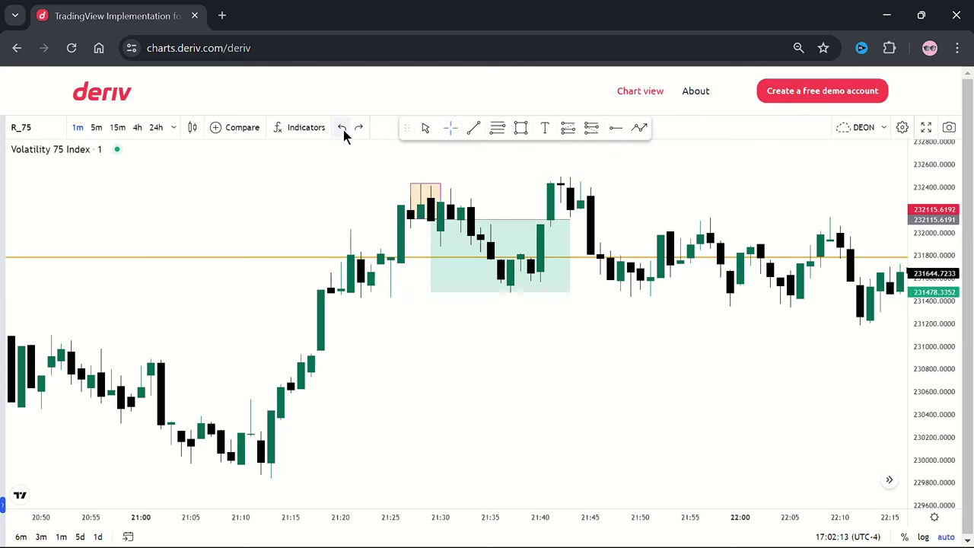
left_click(344, 129)
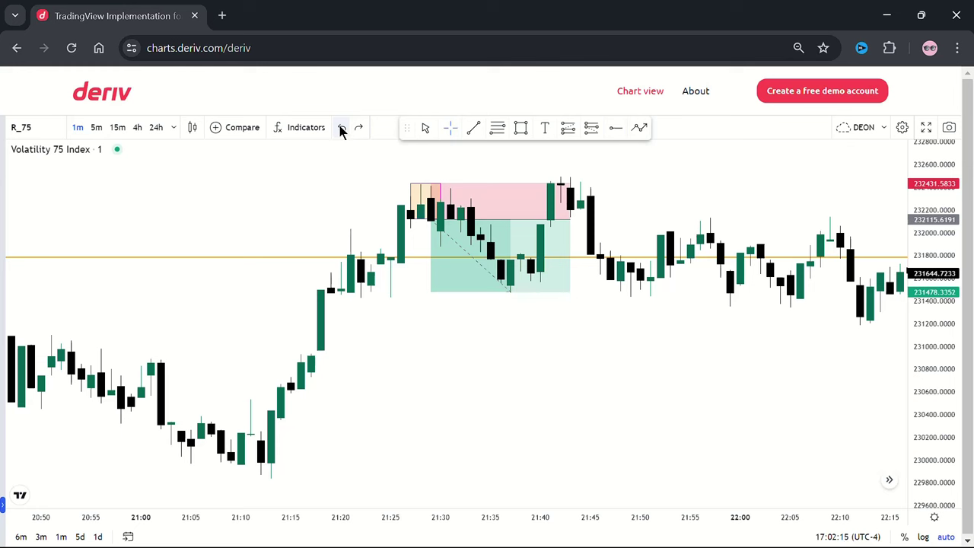
left_click(343, 129)
Raise the short position's stop well above the small supply zone, to 232613.6644.
left_click(431, 184)
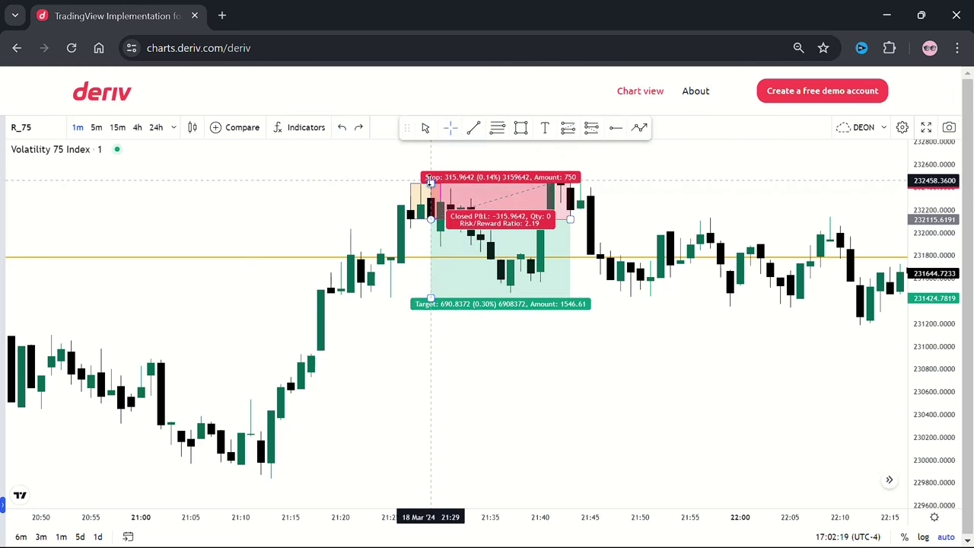
left_click_drag(431, 184, 431, 162)
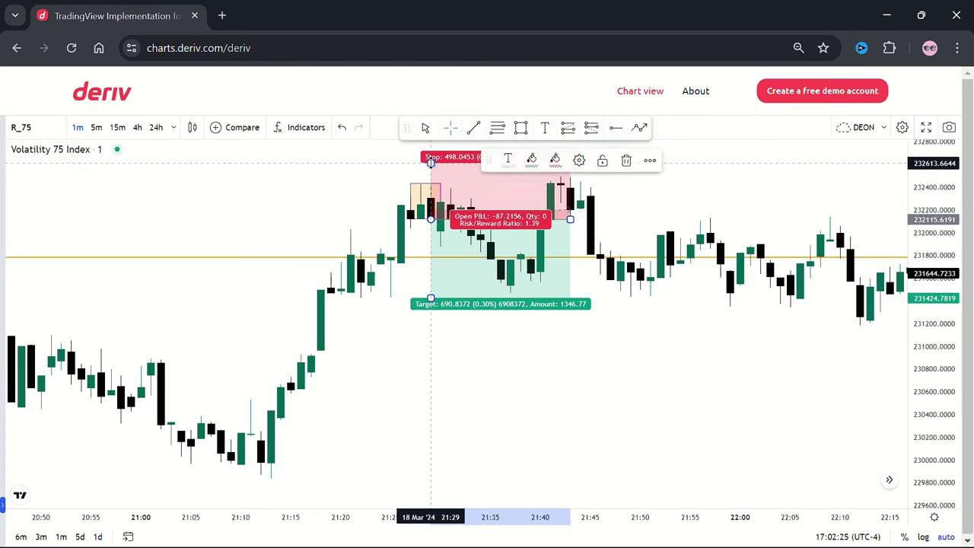
left_click(401, 172)
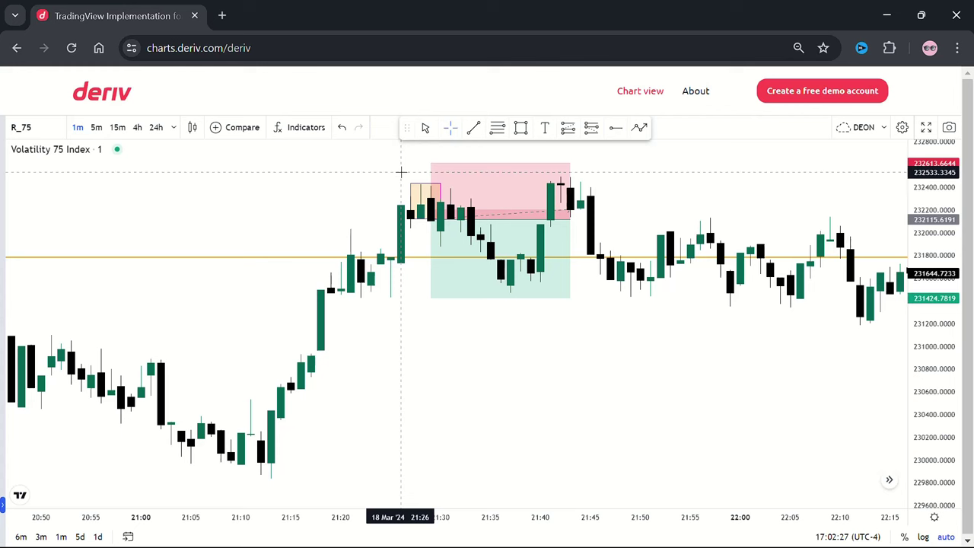
left_click(448, 178)
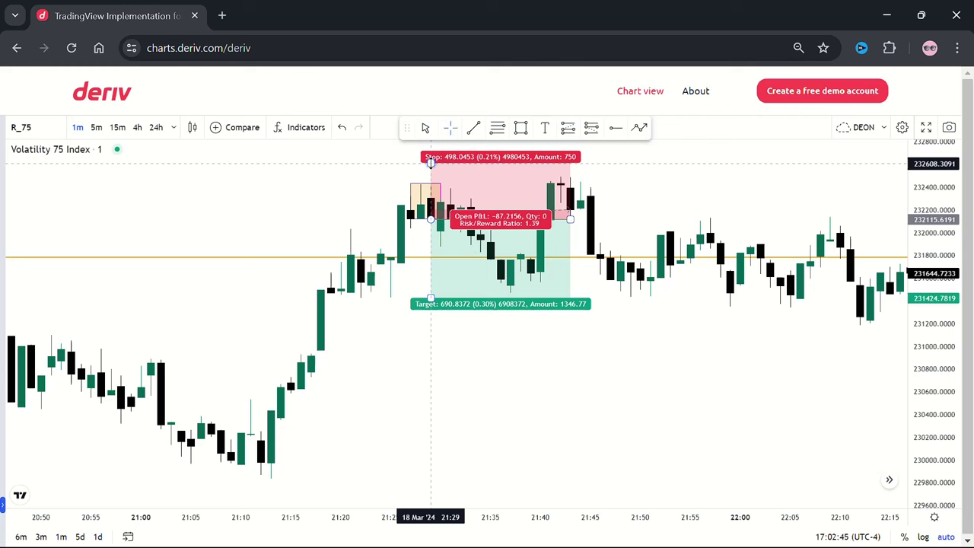
Tighten the short position's stop to 232453.0046, just above the small supply zone.
left_click_drag(431, 162, 431, 174)
left_click_drag(432, 176, 431, 182)
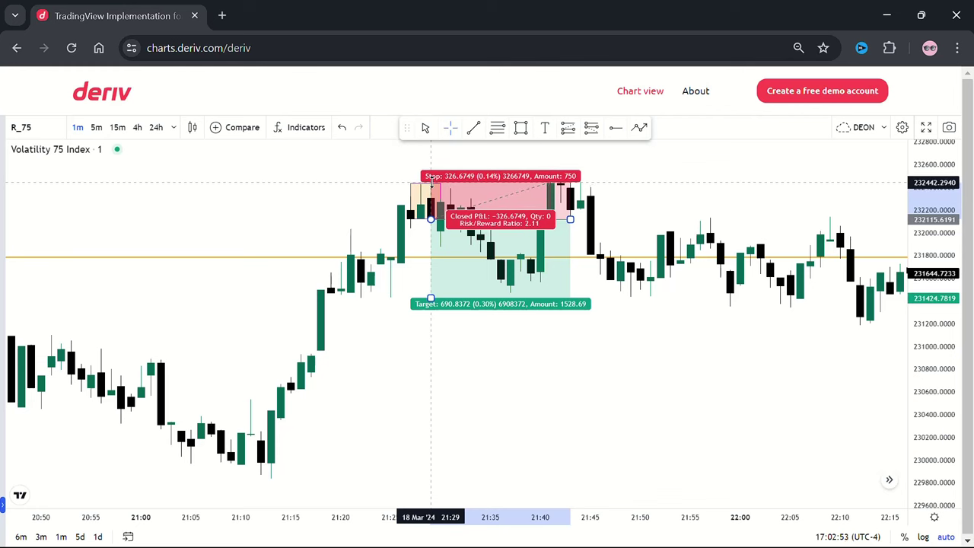
left_click_drag(432, 183, 432, 182)
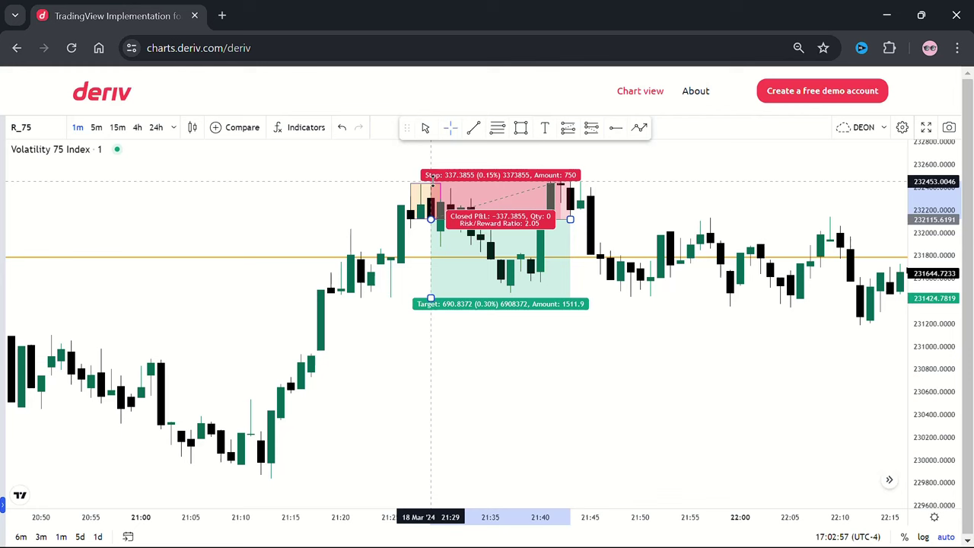
mouse_move(432, 182)
left_mouse_down()
mouse_move(432, 220)
mouse_move(430, 182)
left_mouse_up()
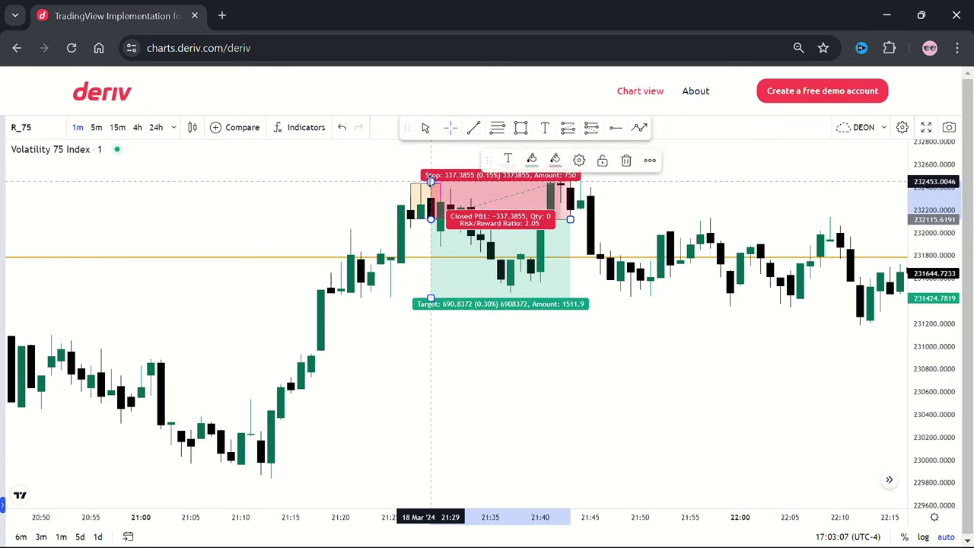
Delete the short position and the small supply-zone rectangle around 21:30.
left_click(430, 183)
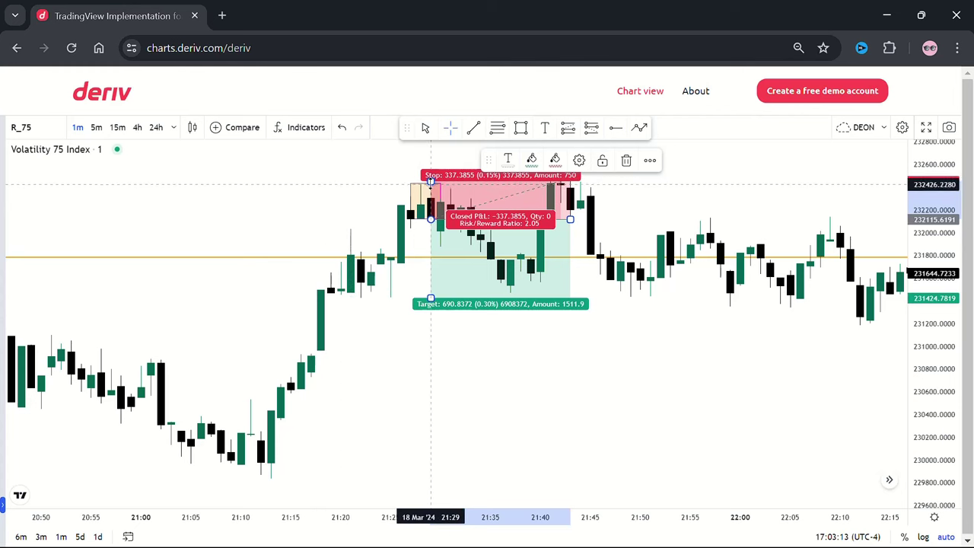
key("Delete")
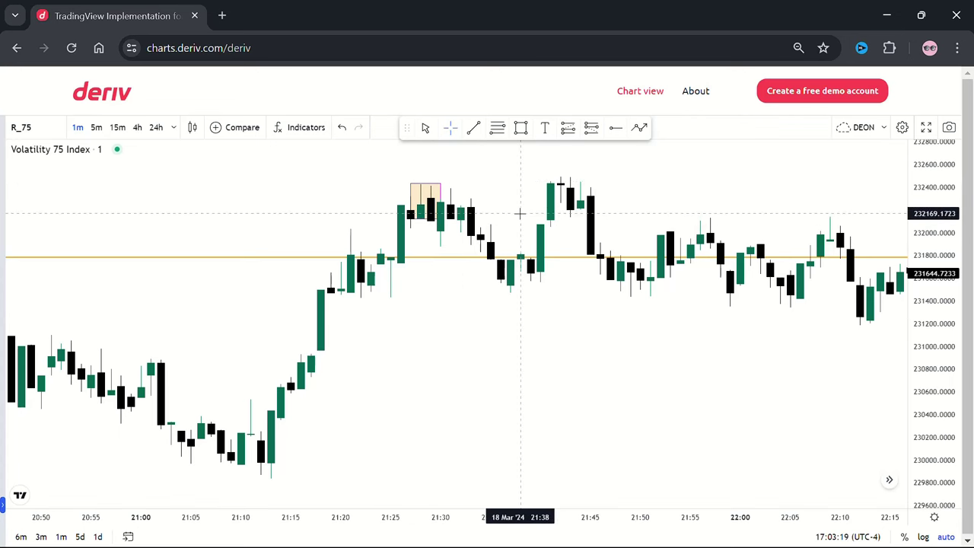
left_click(440, 195)
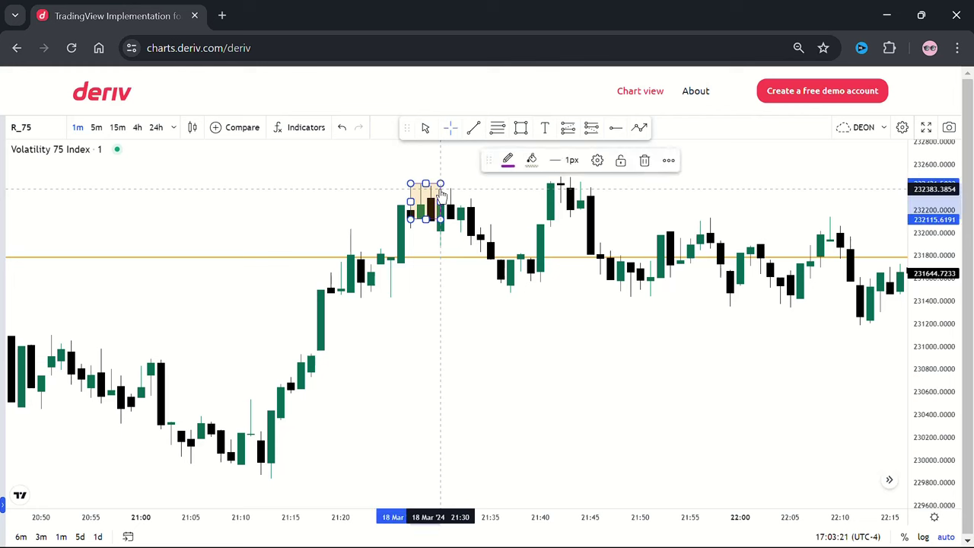
key("Delete")
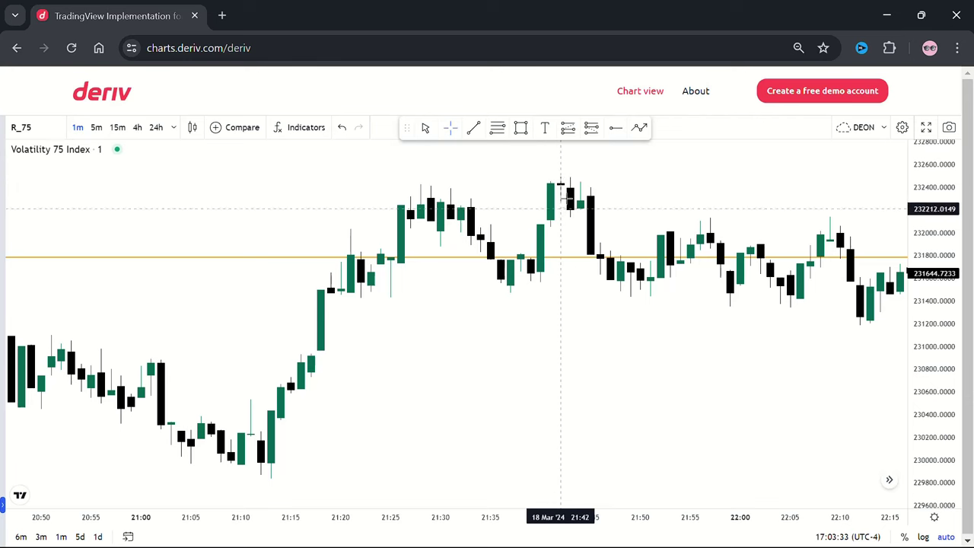
Draw a supply-zone rectangle over the swing high from 21:42 to 21:46, spanning about 232506.5579 to 232254.8576.
scroll(603, 192, "up", 2)
scroll(603, 191, "up", 2)
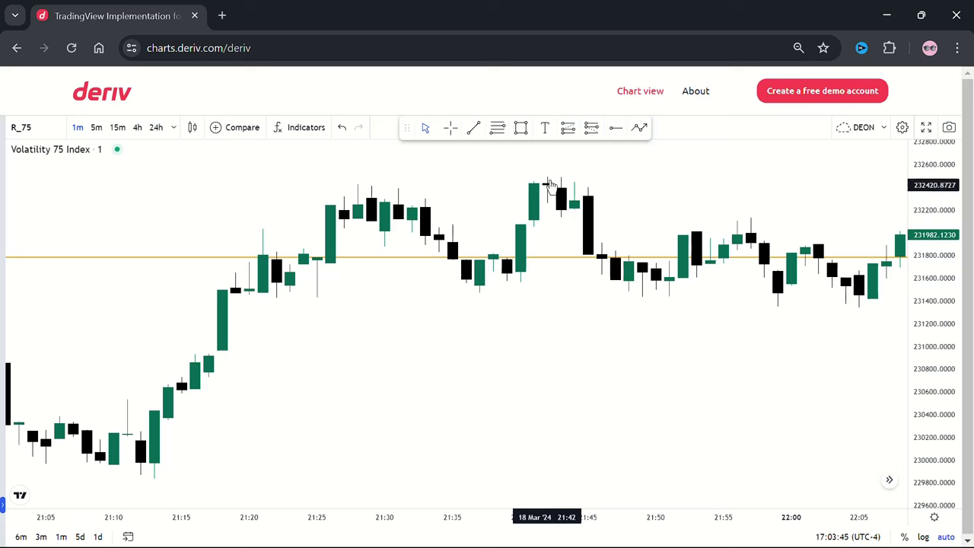
left_click(520, 125)
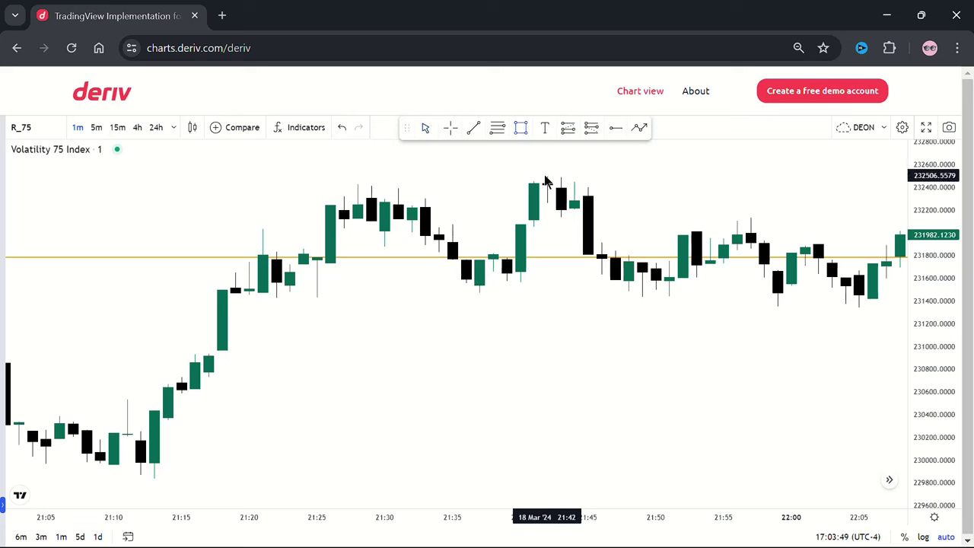
mouse_move(548, 176)
left_mouse_down()
mouse_move(565, 202)
mouse_move(606, 204)
left_mouse_up()
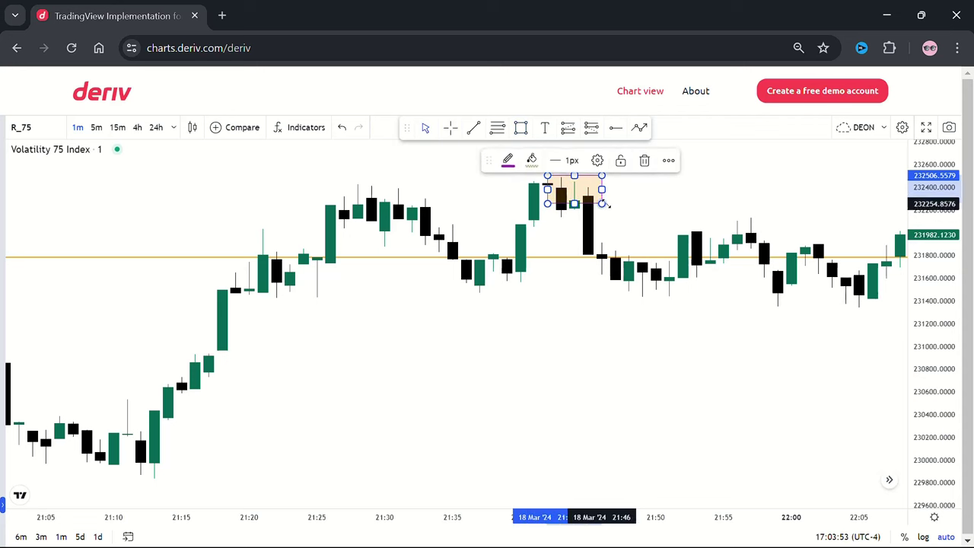
left_click(656, 204)
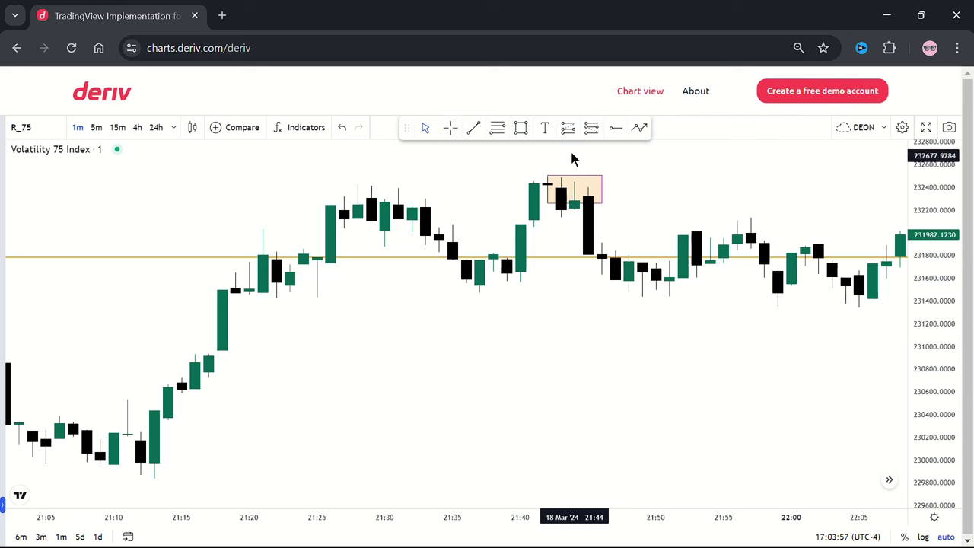
Place a short position at the new zone's lower edge at 21:44, entry 232260.2129, with its stop at 232506.5579.
left_click(590, 133)
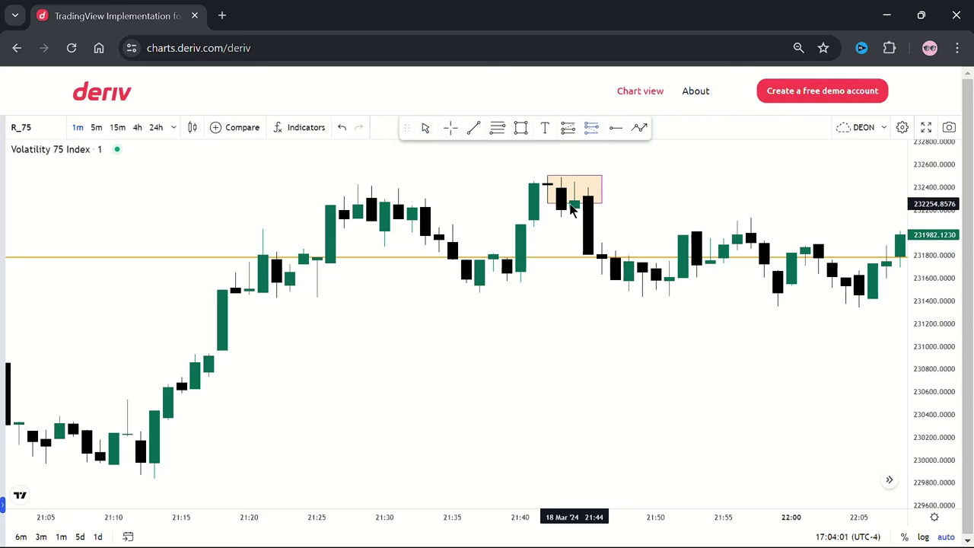
left_click(573, 204)
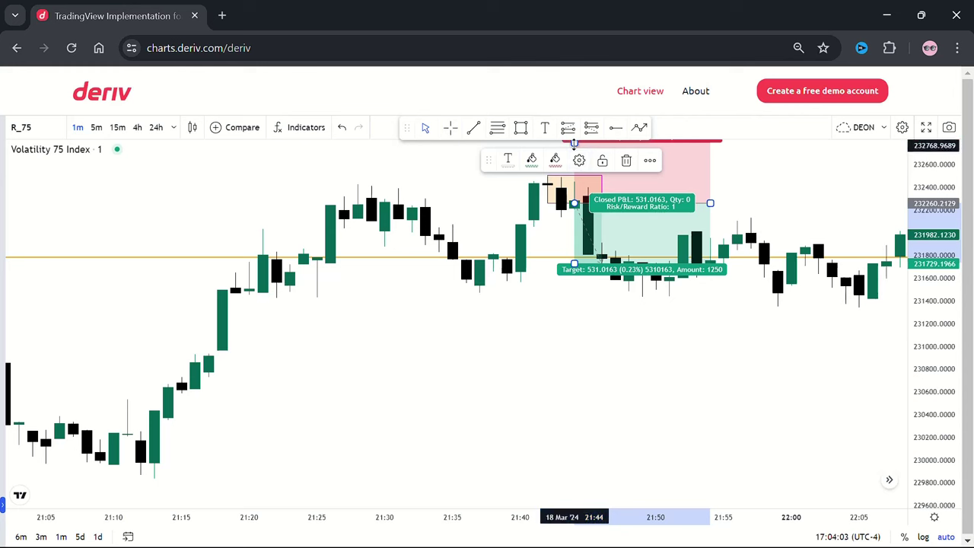
left_click_drag(574, 143, 574, 175)
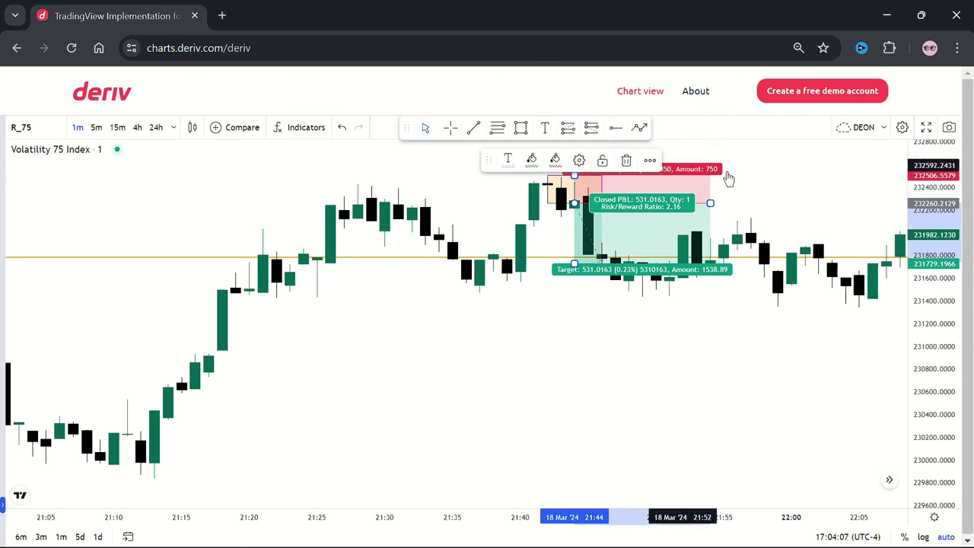
left_click(798, 186)
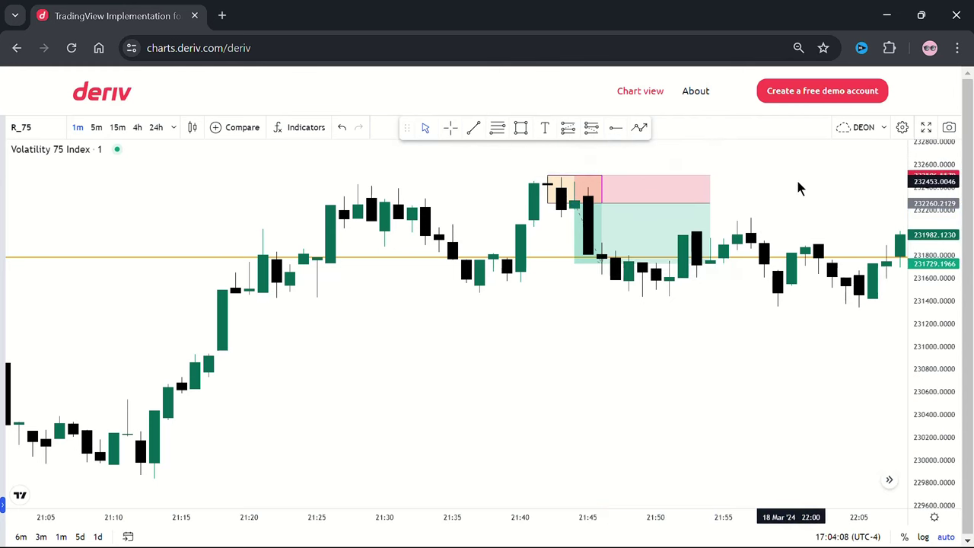
Raise the new short position's stop slightly above the supply zone, to 232511.9132.
left_click(574, 172)
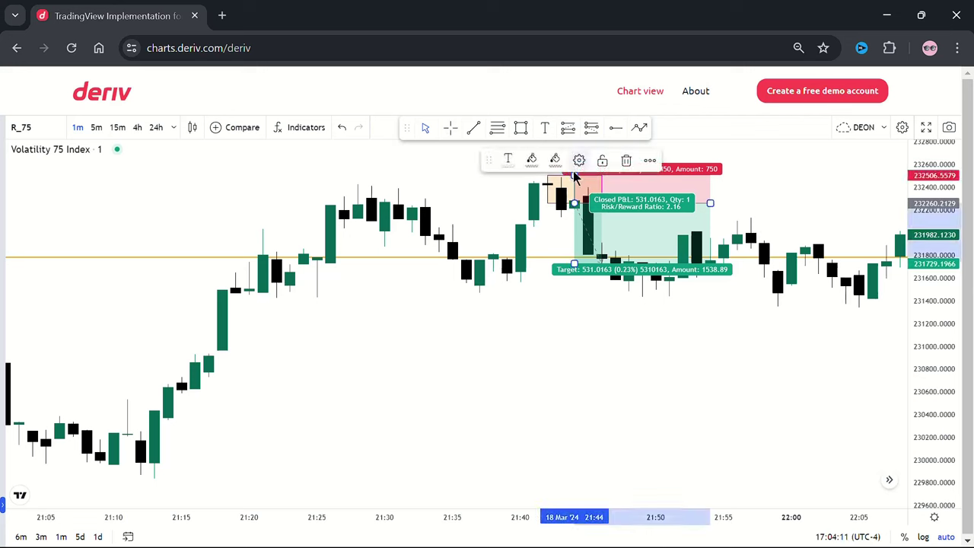
mouse_move(575, 174)
left_mouse_down()
mouse_move(574, 162)
mouse_move(574, 174)
left_mouse_up()
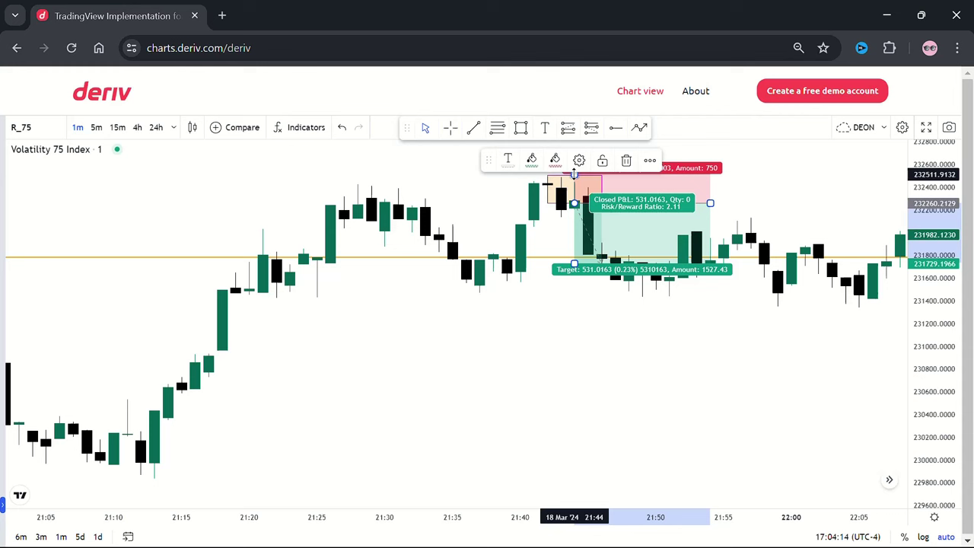
left_click(828, 170)
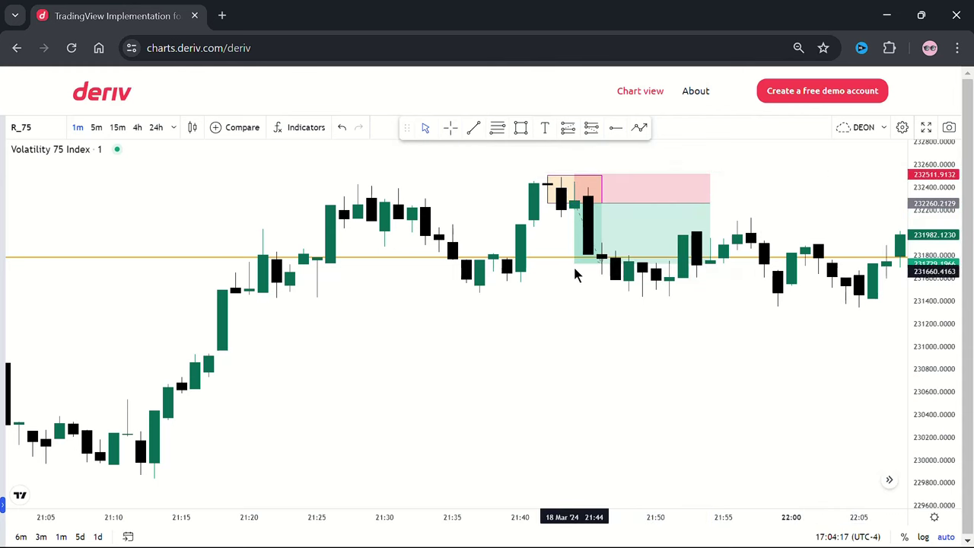
Move the new short position's stop to breakeven at its entry level, 232260.2130, and deselect the position.
mouse_move(574, 264)
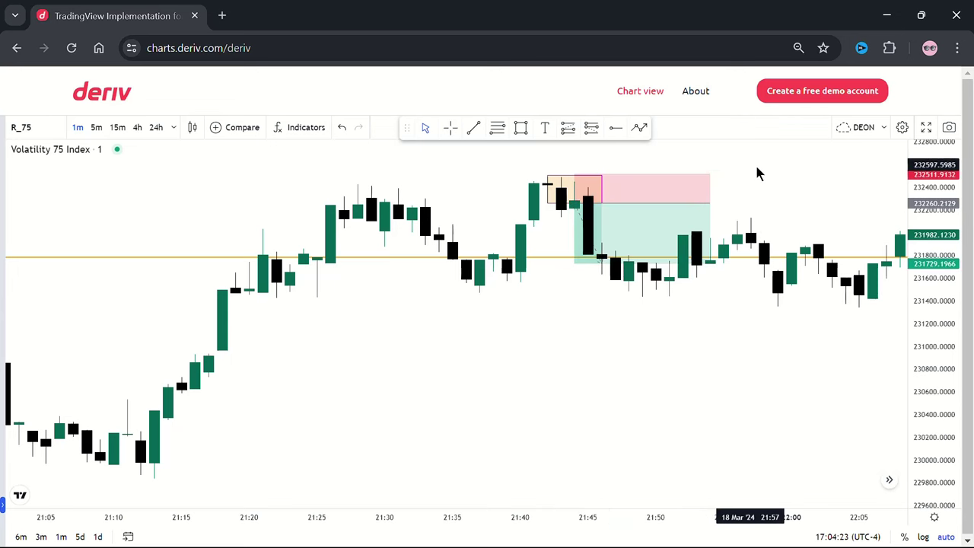
scroll(769, 182, "down", 5)
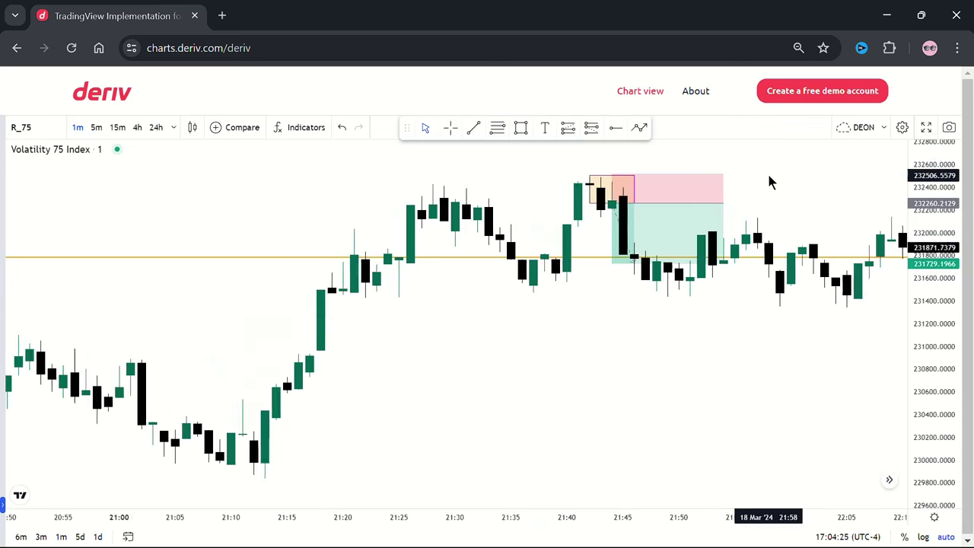
mouse_move(674, 224)
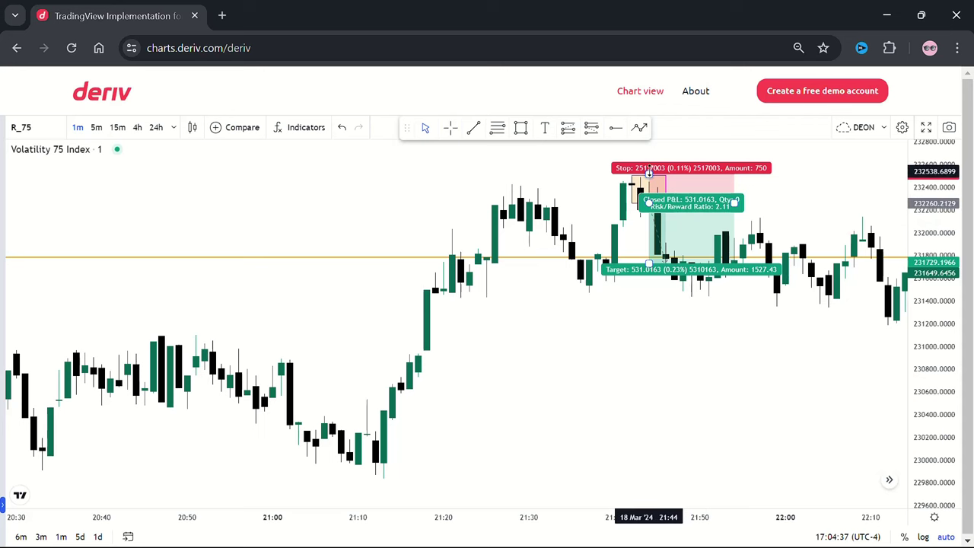
left_click_drag(648, 174, 650, 204)
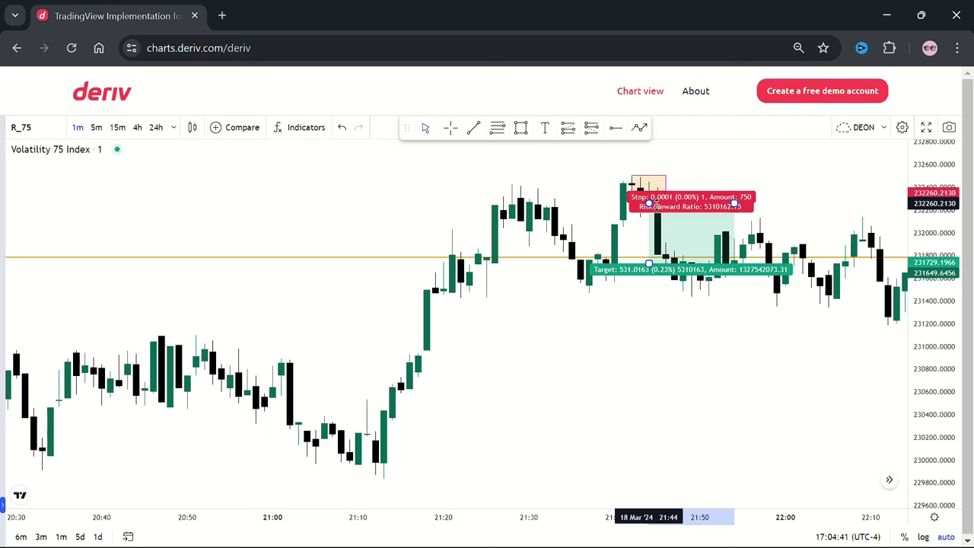
left_click_drag(651, 204, 651, 204)
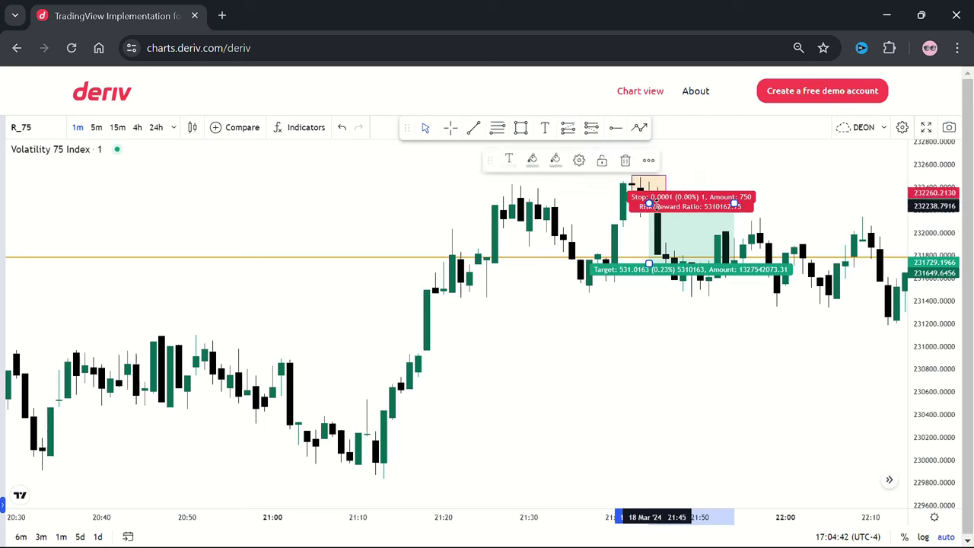
left_click(811, 194)
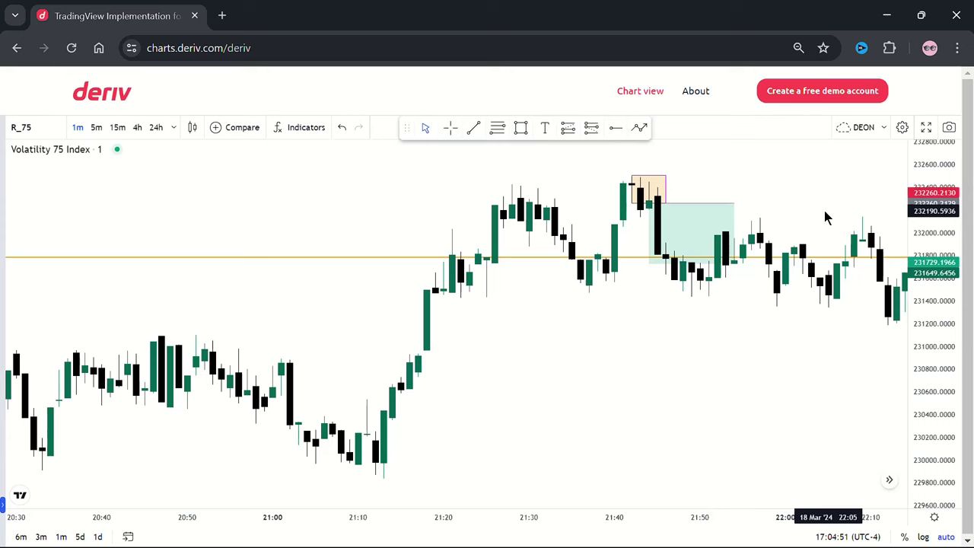
Lower the short position's target to 231495.8087 and deselect the position.
left_click_drag(825, 213, 661, 210)
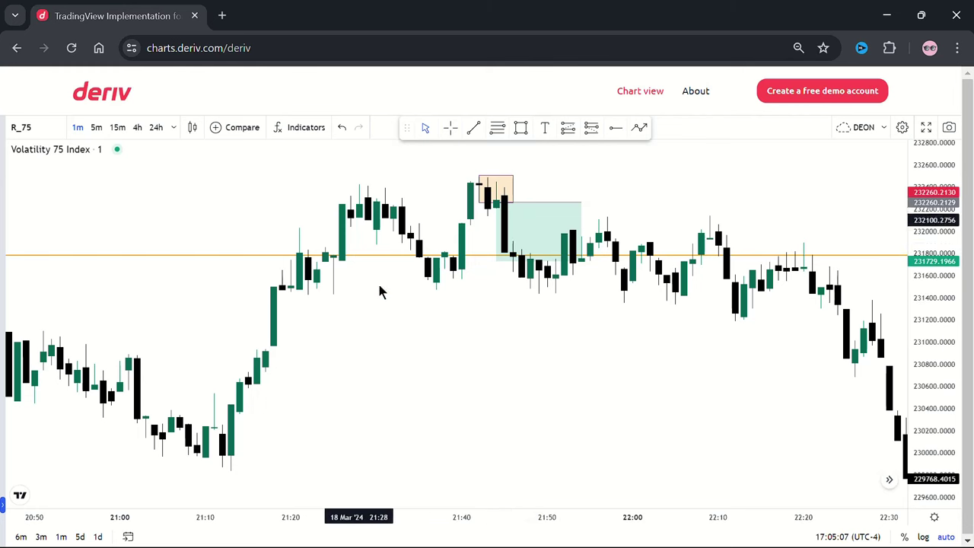
mouse_move(495, 259)
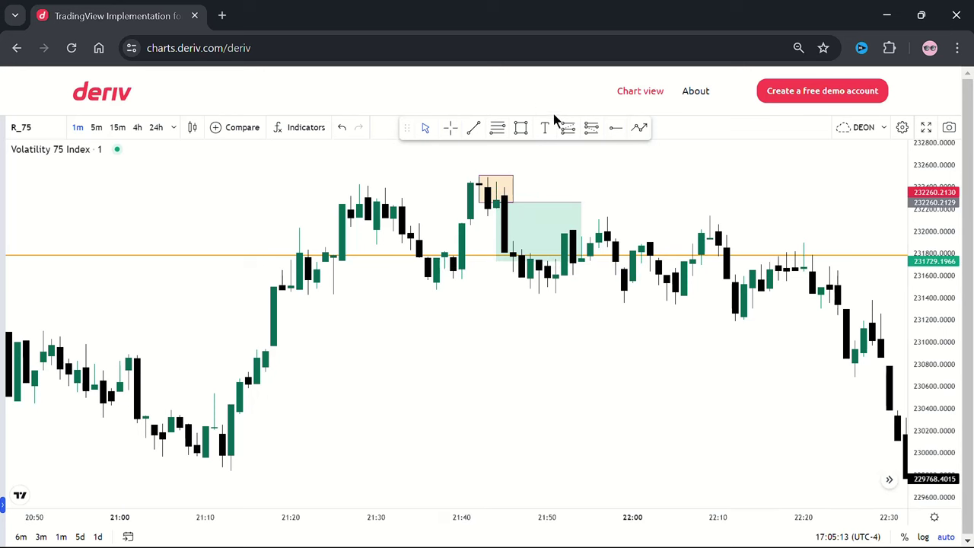
left_click(450, 129)
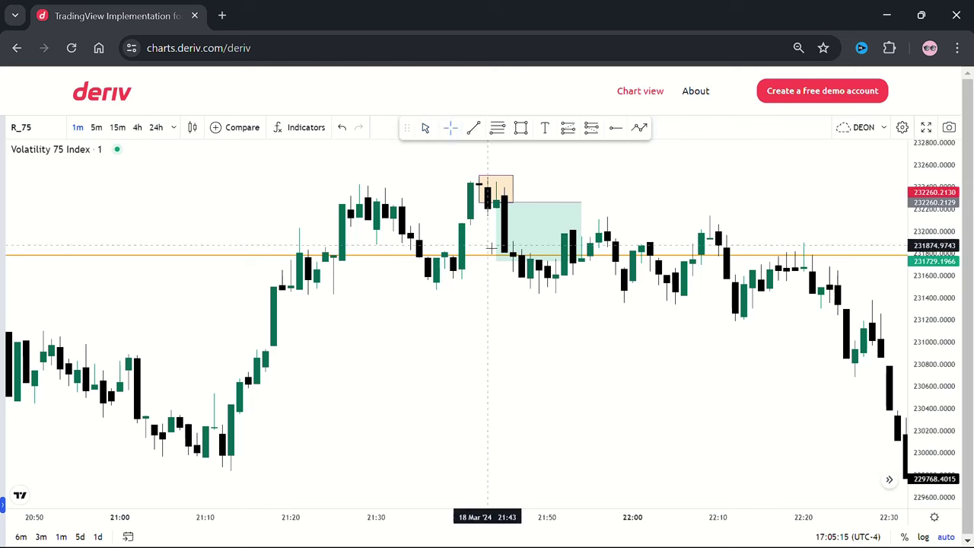
left_click_drag(496, 263, 495, 287)
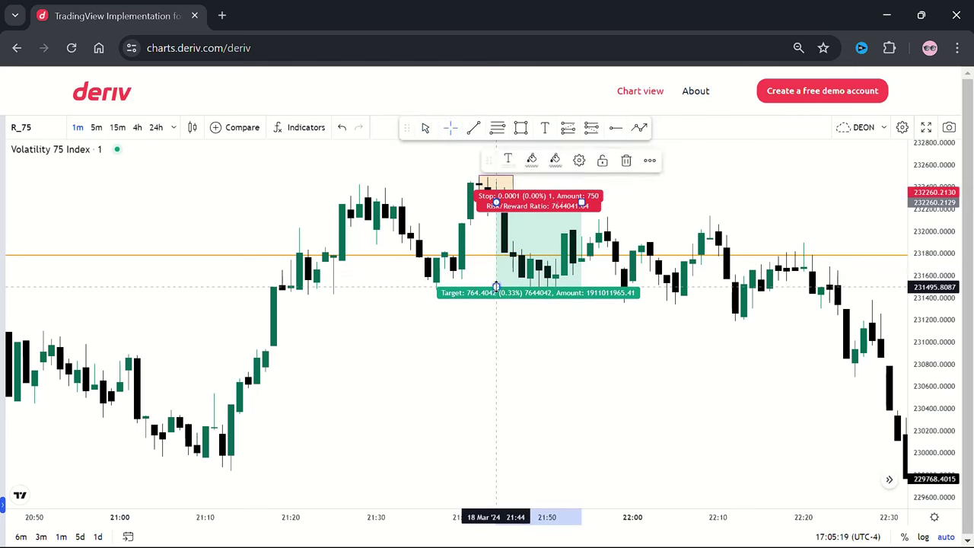
left_click(656, 219)
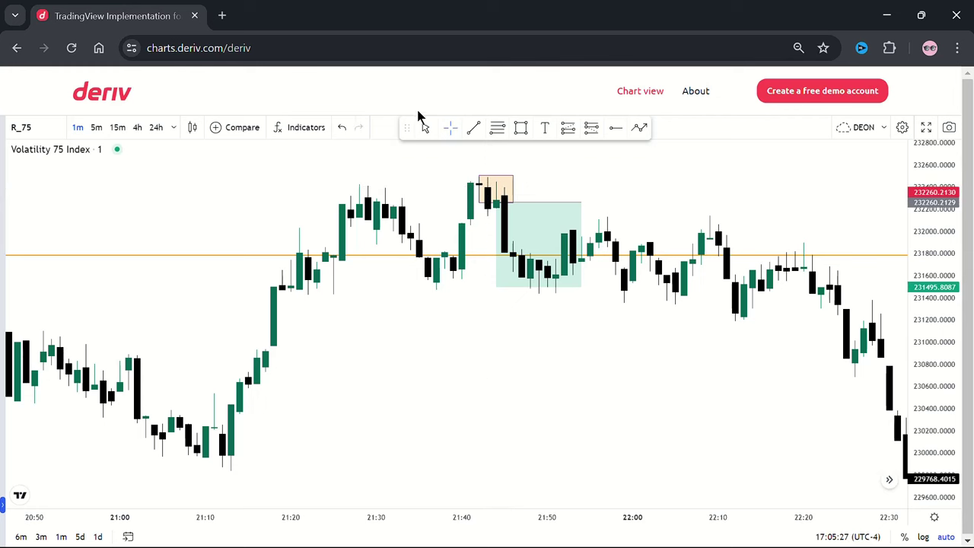
Undo the last target change and the move of the short position's stop to breakeven.
left_click(337, 128)
left_click(337, 127)
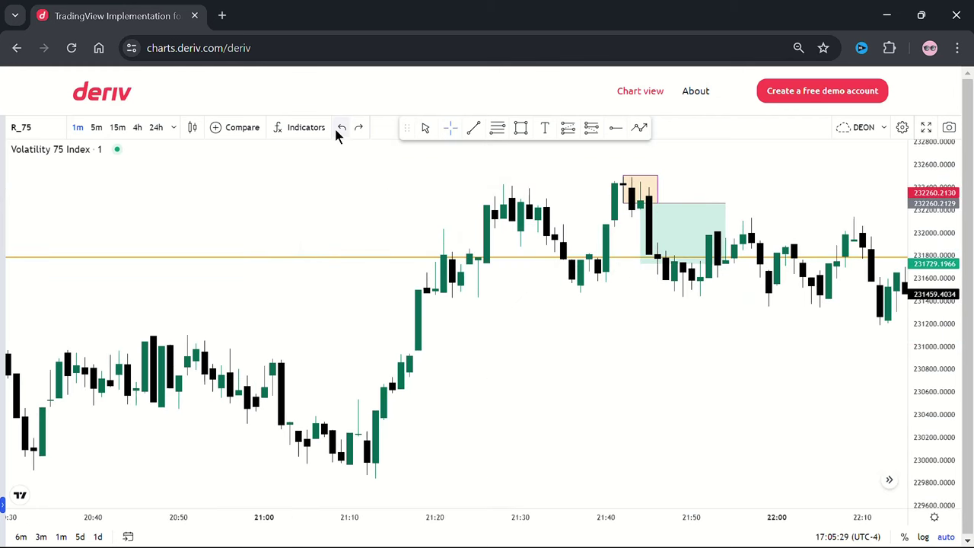
left_click(337, 128)
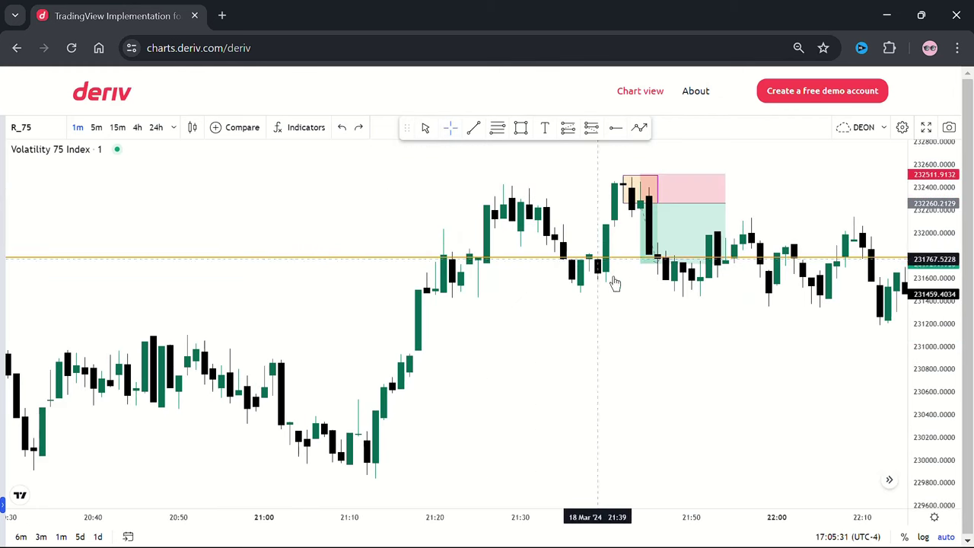
Lower the short position's target to the lows around 21:49, at 231472.9799, and deselect the position.
left_click_drag(637, 264, 642, 293)
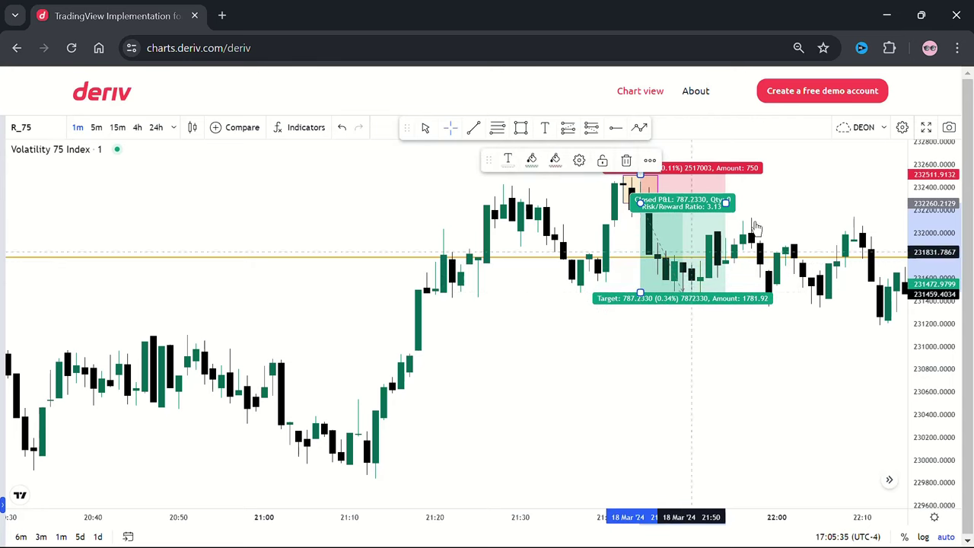
left_click(789, 216)
left_click(687, 220)
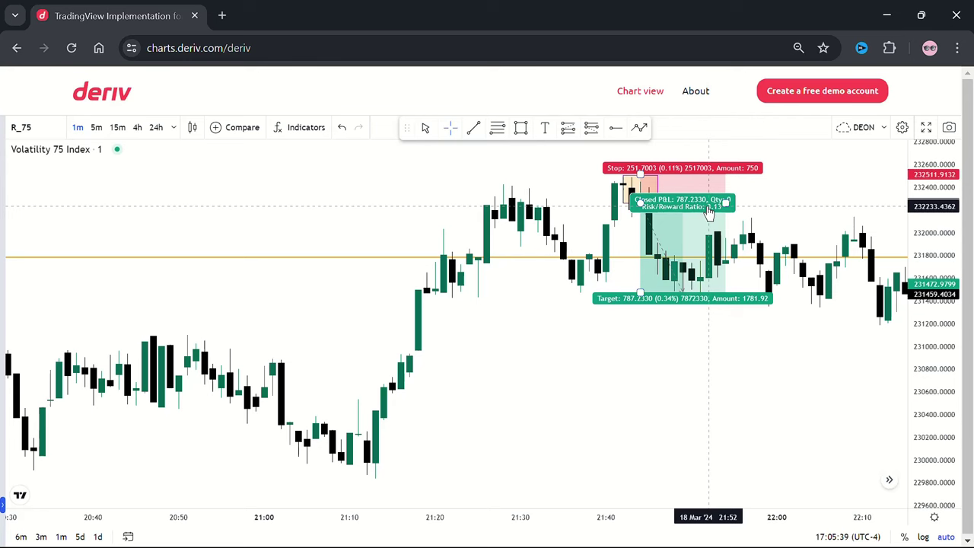
left_click(806, 196)
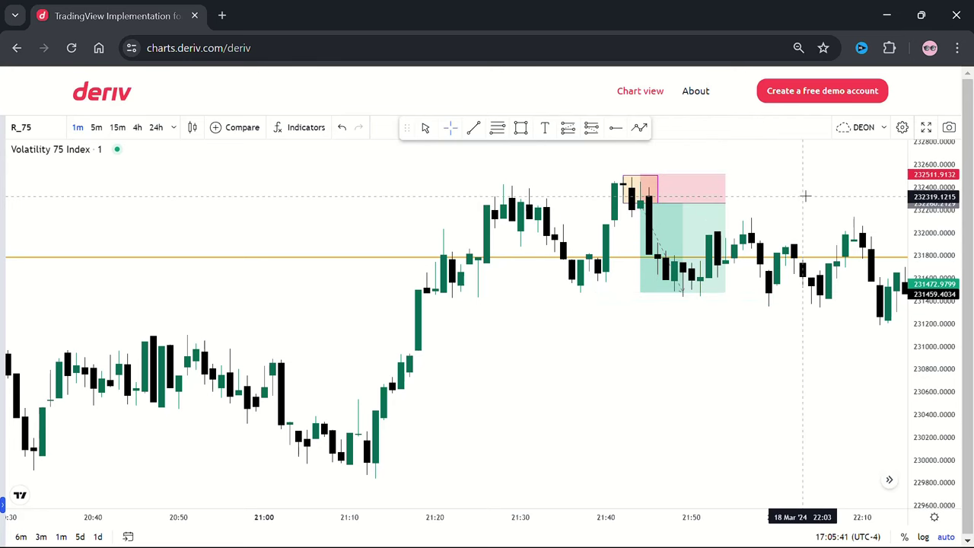
Extend the short position's target down to the 21:13 swing low, at 229848.8868, and deselect the position.
left_click_drag(805, 197, 627, 202)
left_click(495, 183)
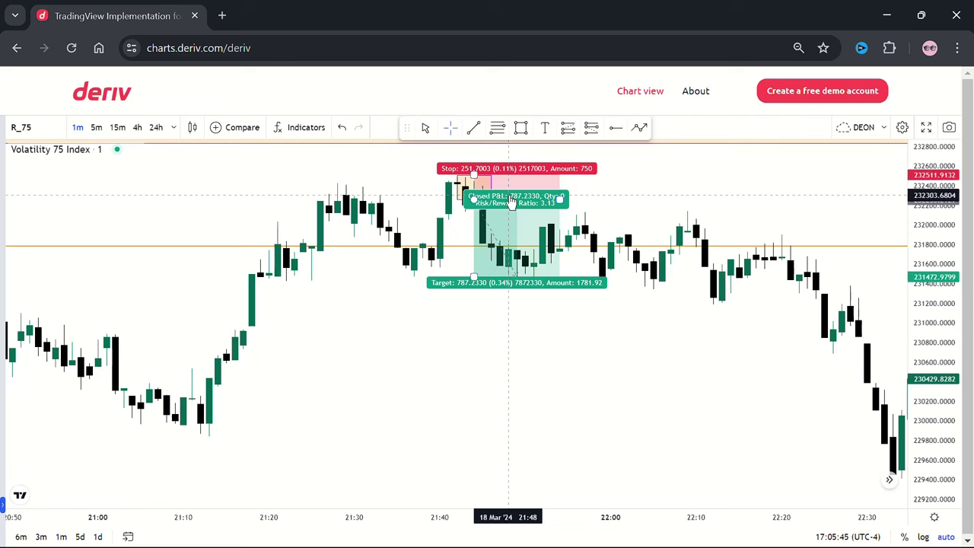
left_click(448, 263)
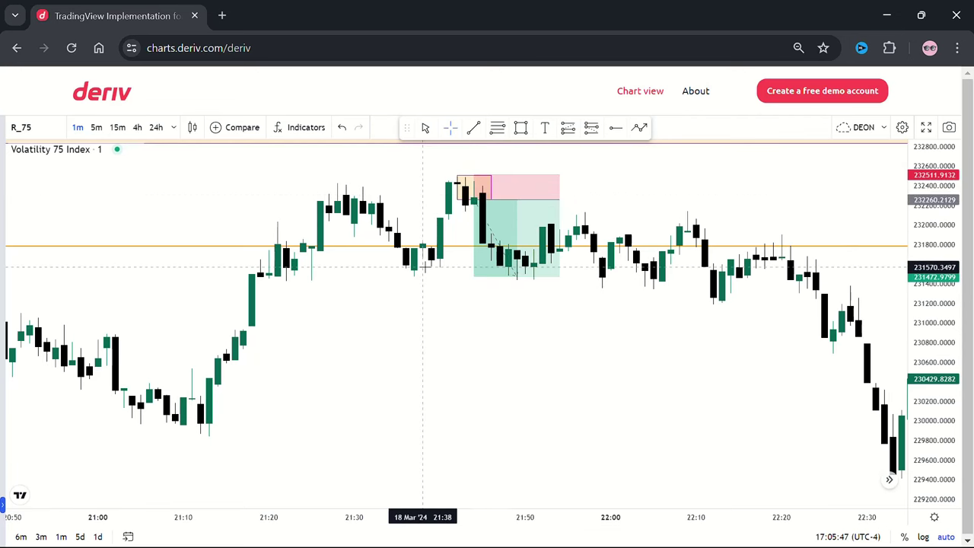
left_click(475, 221)
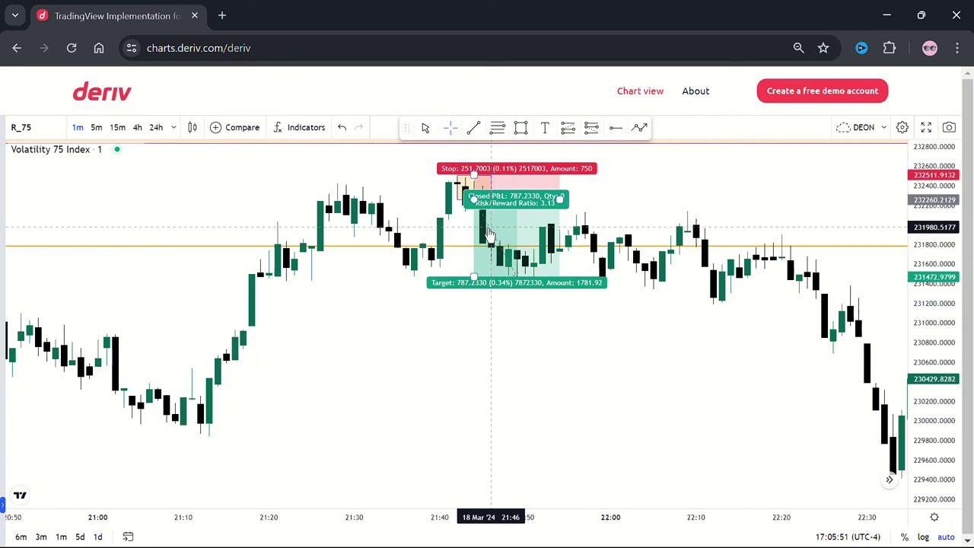
left_click(497, 291)
left_click(500, 266)
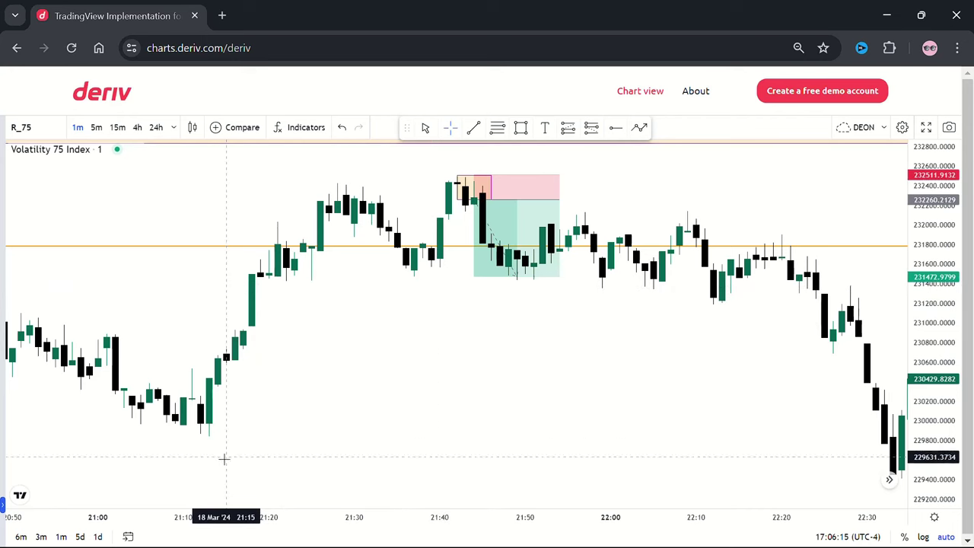
mouse_move(474, 277)
left_mouse_down()
mouse_move(450, 367)
mouse_move(443, 485)
mouse_move(444, 433)
left_mouse_up()
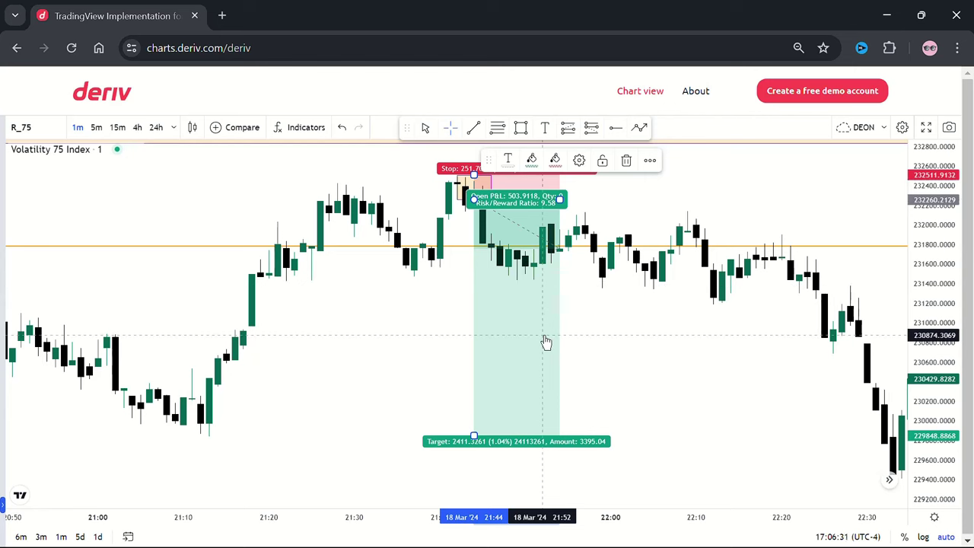
left_click(642, 343)
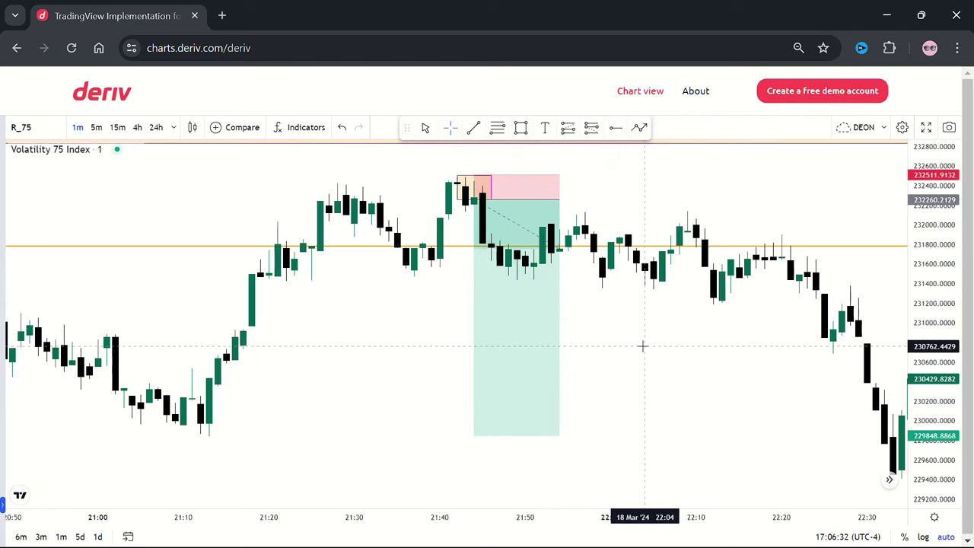
Delete the short position and the supply-zone rectangle over the 21:42–21:46 swing high.
left_click(556, 326)
key("Delete")
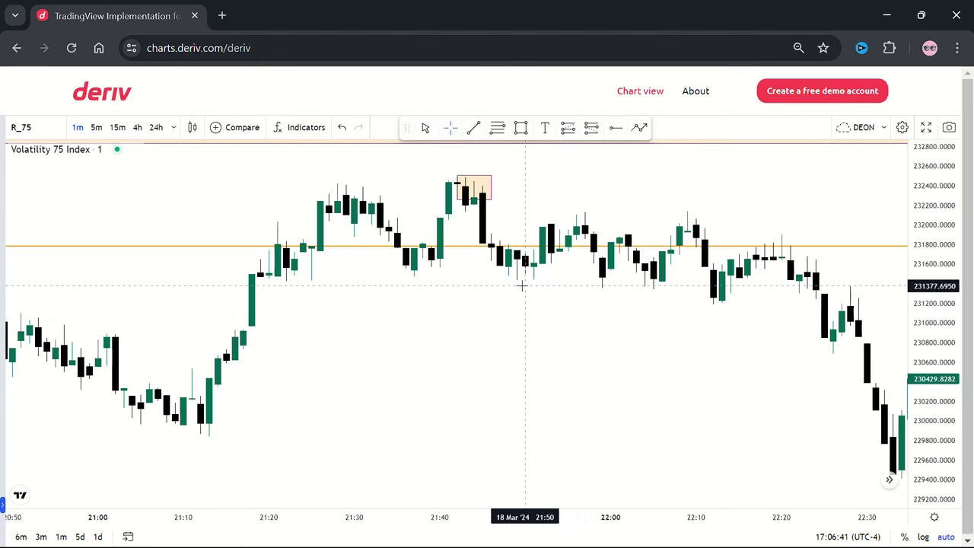
left_click(490, 180)
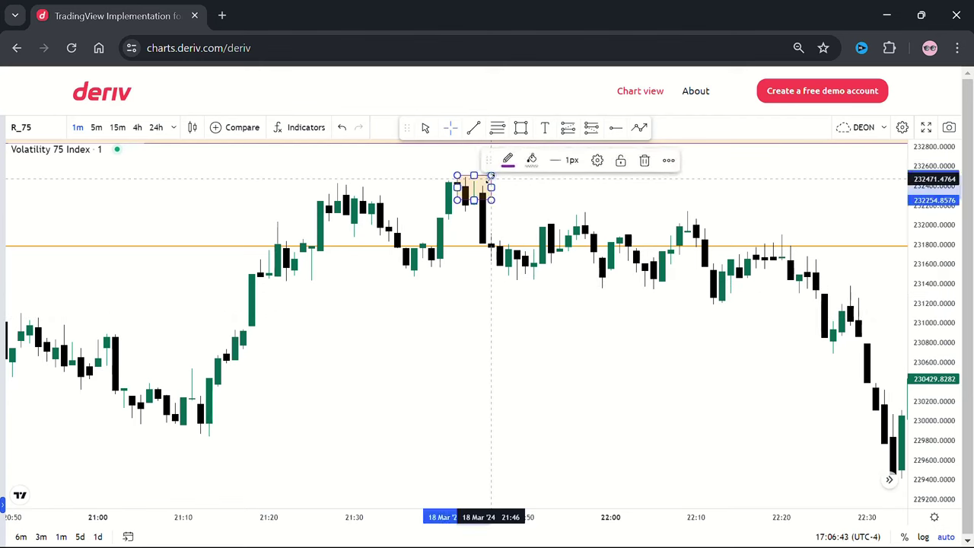
key("Delete")
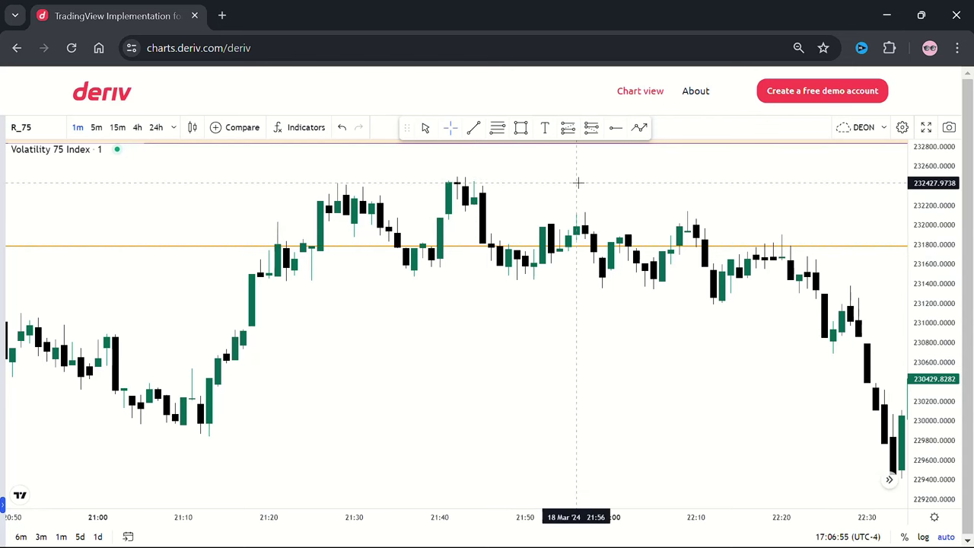
Draw a trend line from the 21:37 swing low at about 231451.8474 across to the 22:12 candle at about 231435.3620.
left_click_drag(578, 183, 507, 182)
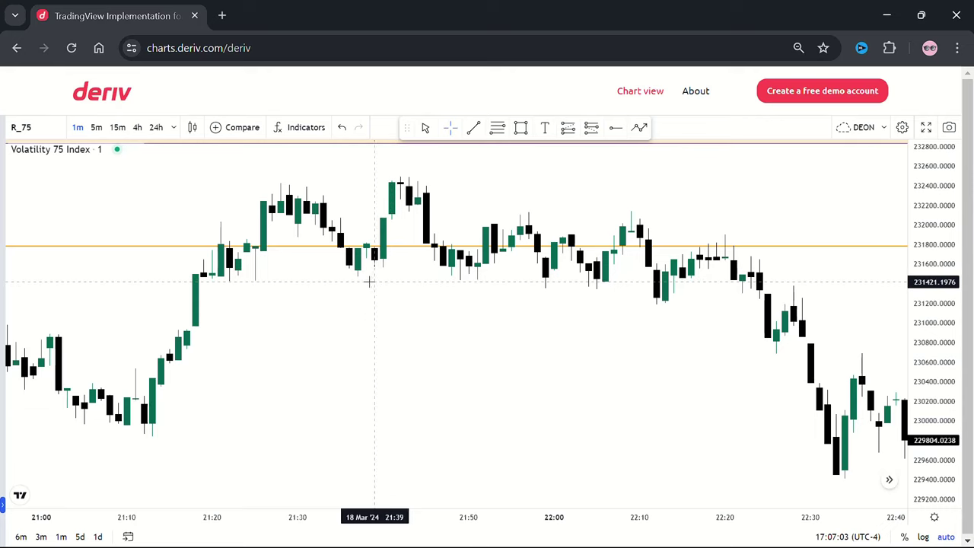
scroll(489, 342, "down", 3)
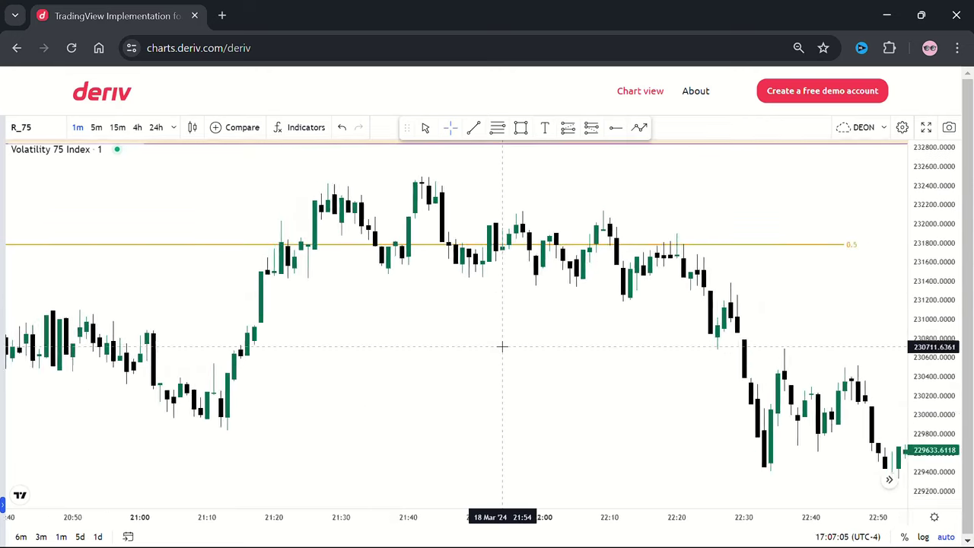
scroll(503, 346, "down", 1)
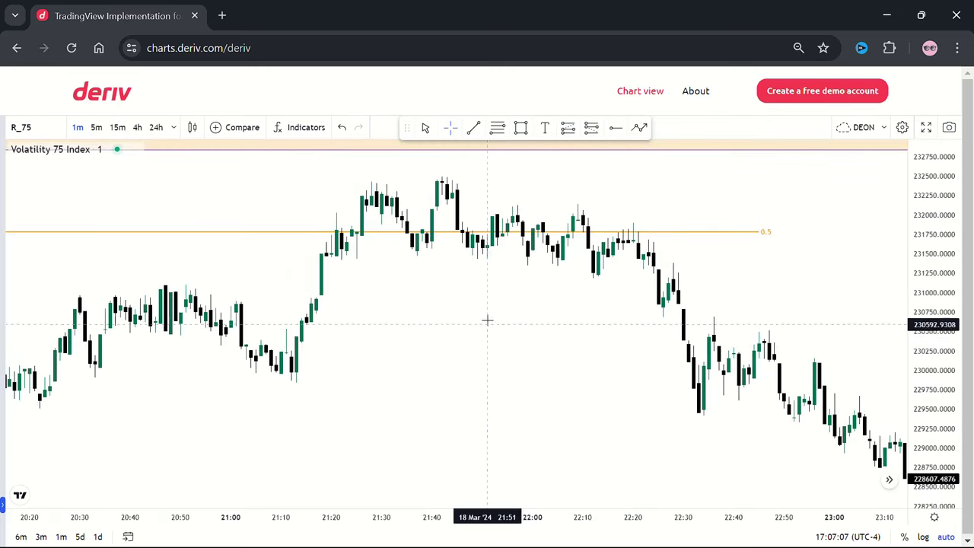
scroll(477, 308, "up", 5)
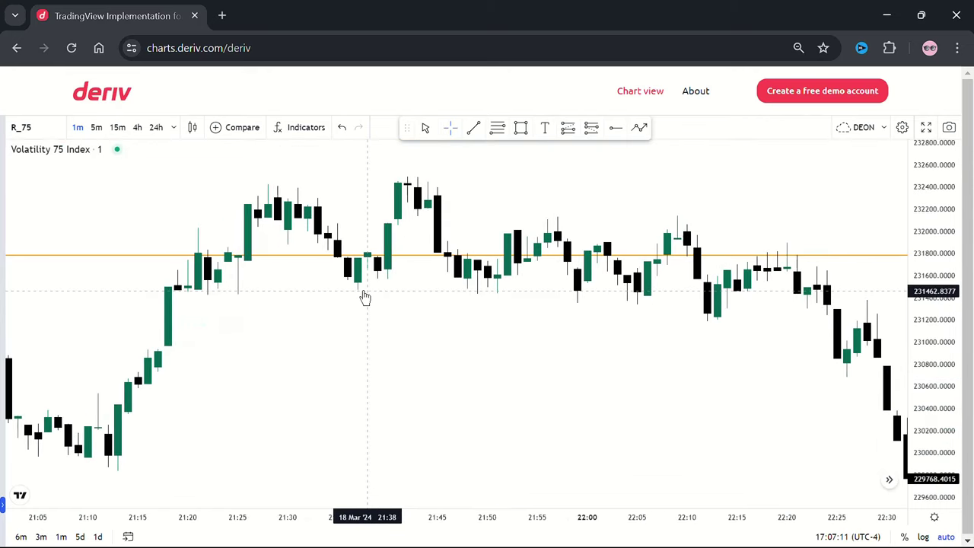
left_click(473, 128)
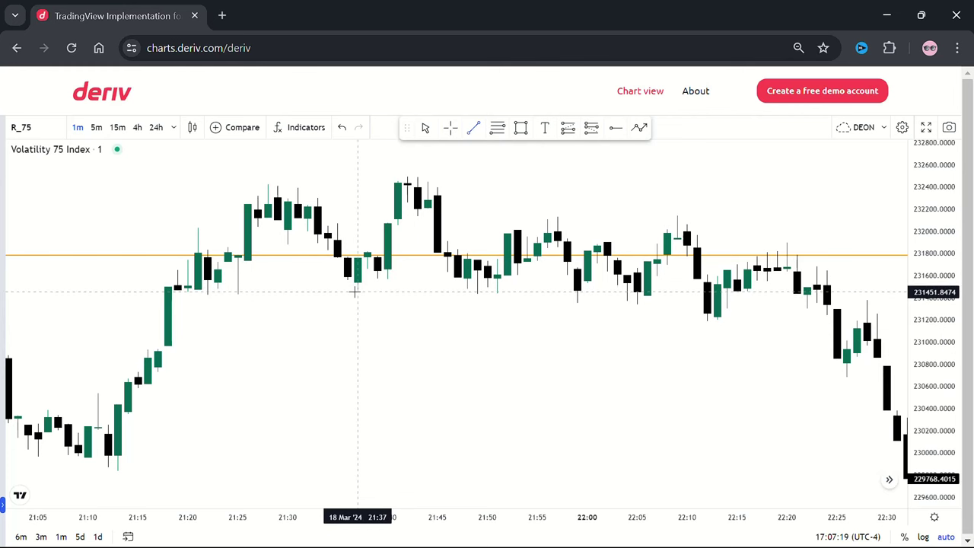
left_click(356, 291)
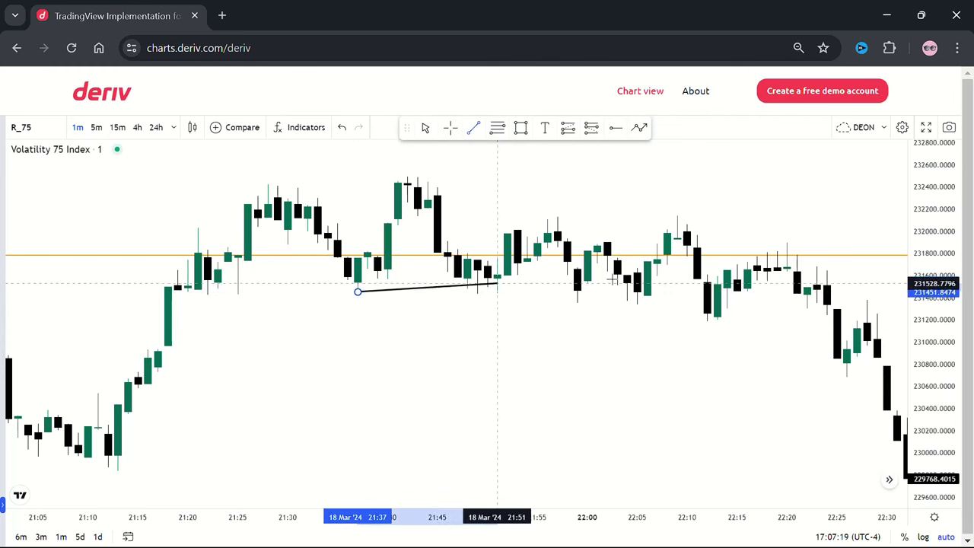
left_click(708, 291)
Label the new trend line CHOCH, with the text aligned to the bottom and centred, and deselect it.
double_click(706, 293)
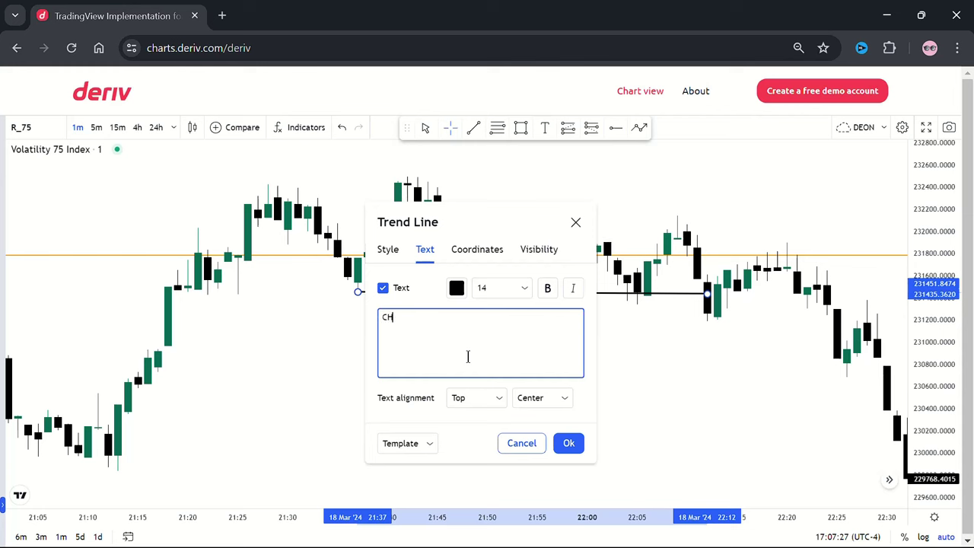
left_click(498, 402)
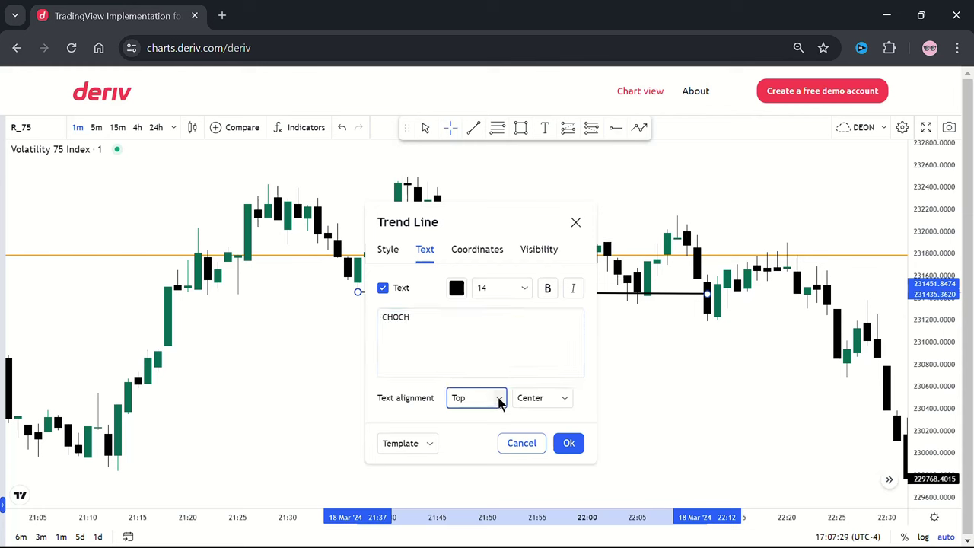
left_click(481, 461)
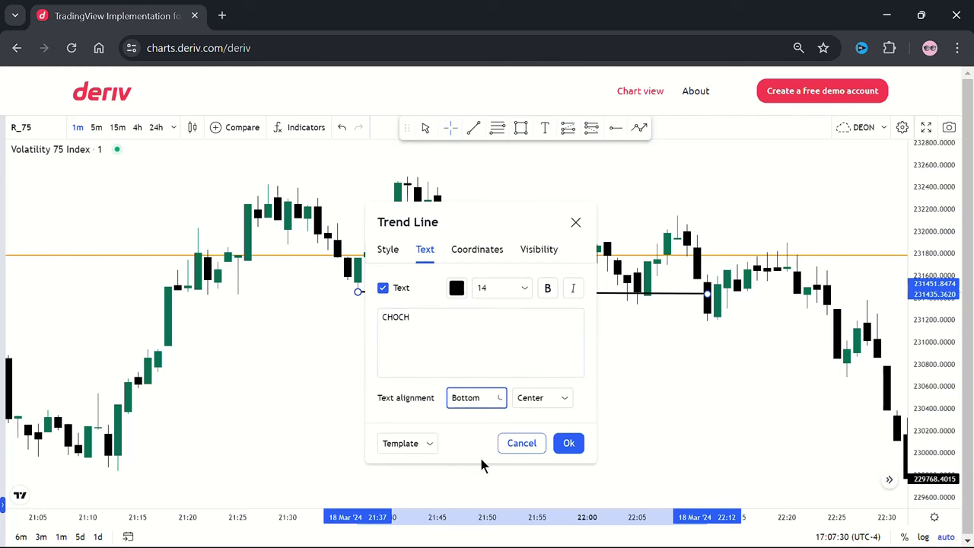
left_click(748, 322)
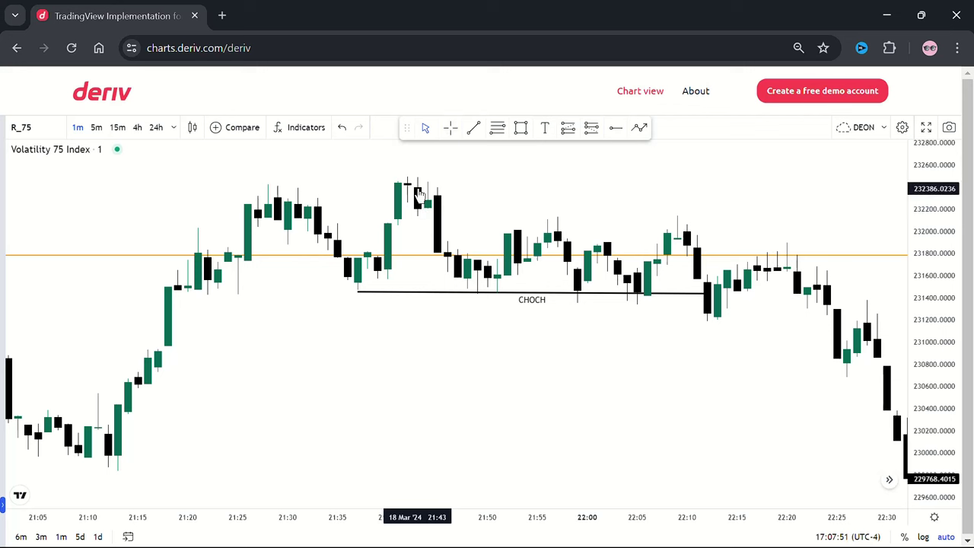
Draw a supply-zone rectangle from the 21:42 swing high to 22:12, spanning about 232484.9363 to 232133.2465.
left_click(518, 129)
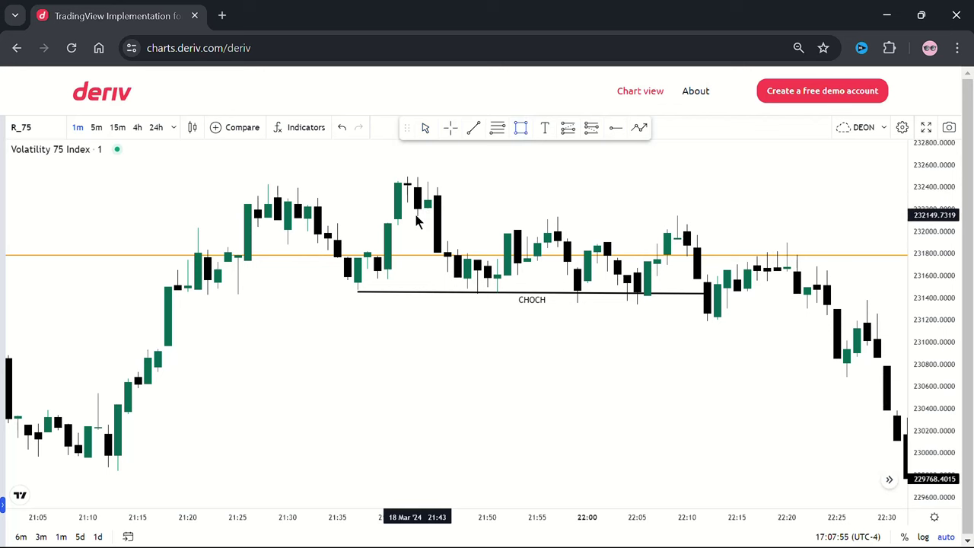
left_click_drag(416, 215, 438, 181)
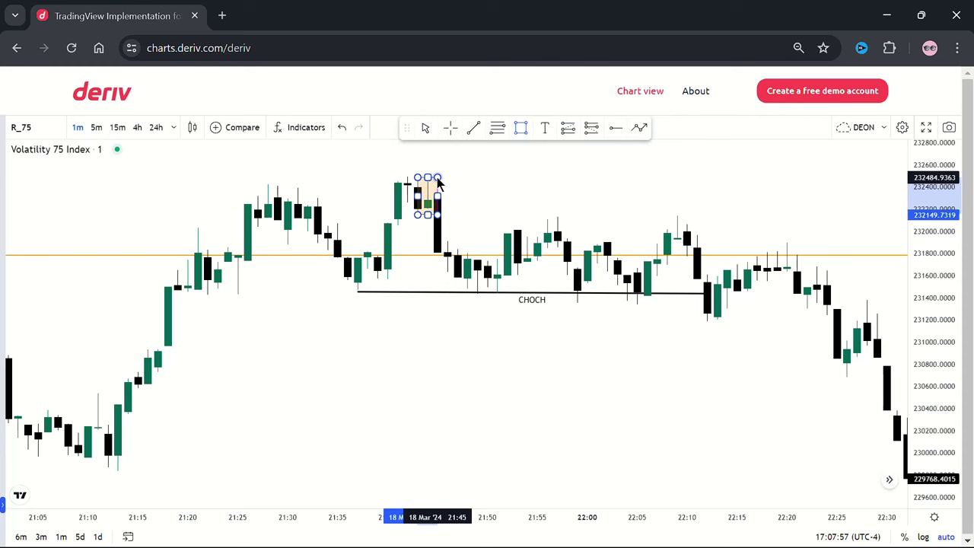
left_click(439, 181)
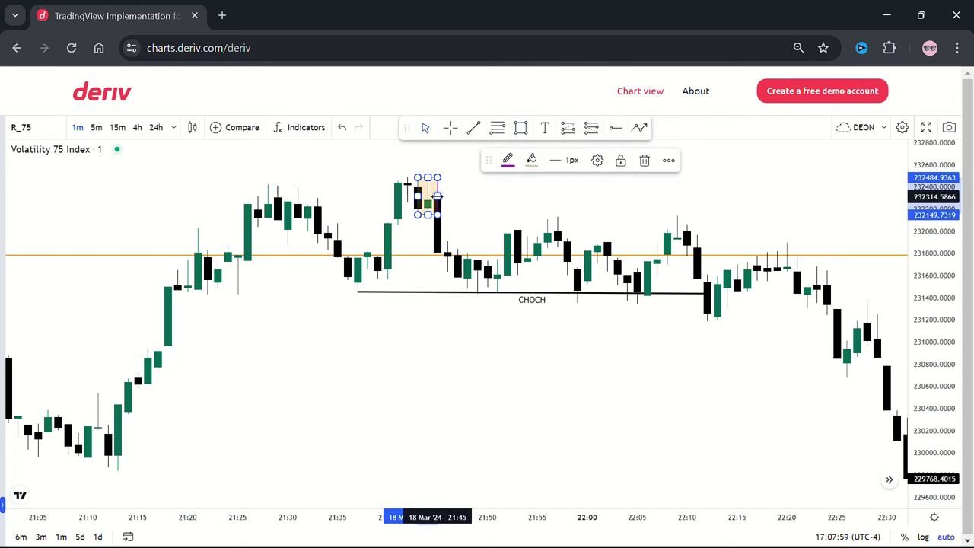
left_click_drag(438, 196, 710, 155)
left_click_drag(418, 215, 407, 216)
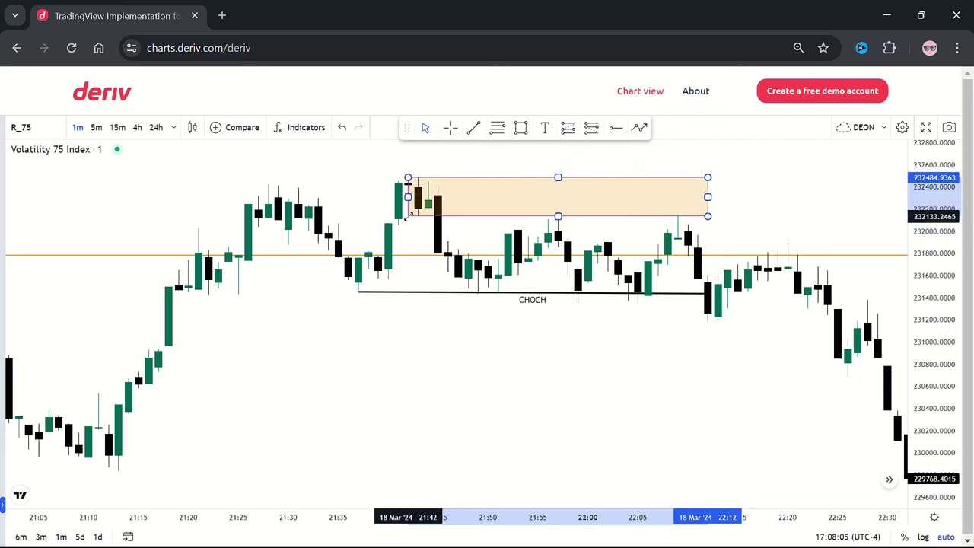
left_click(766, 172)
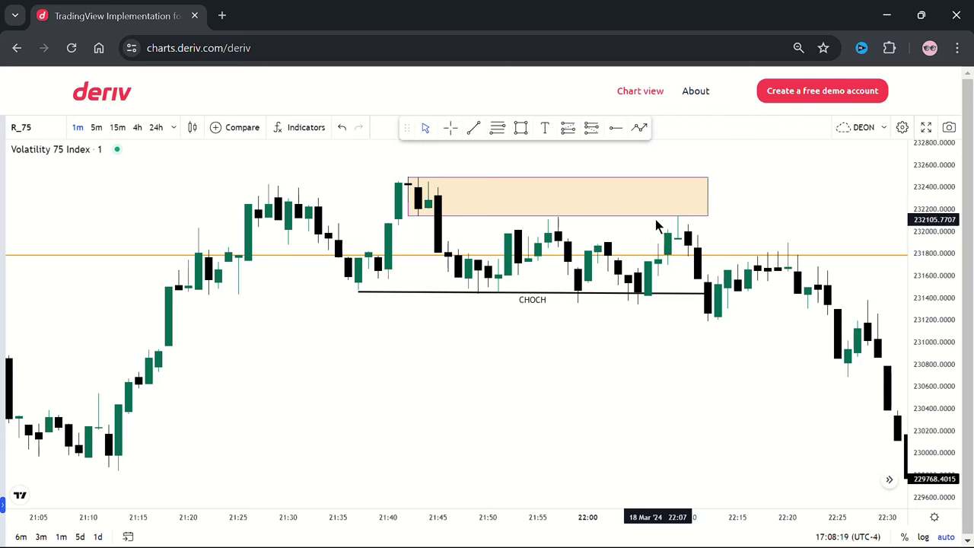
scroll(655, 222, "up", 5)
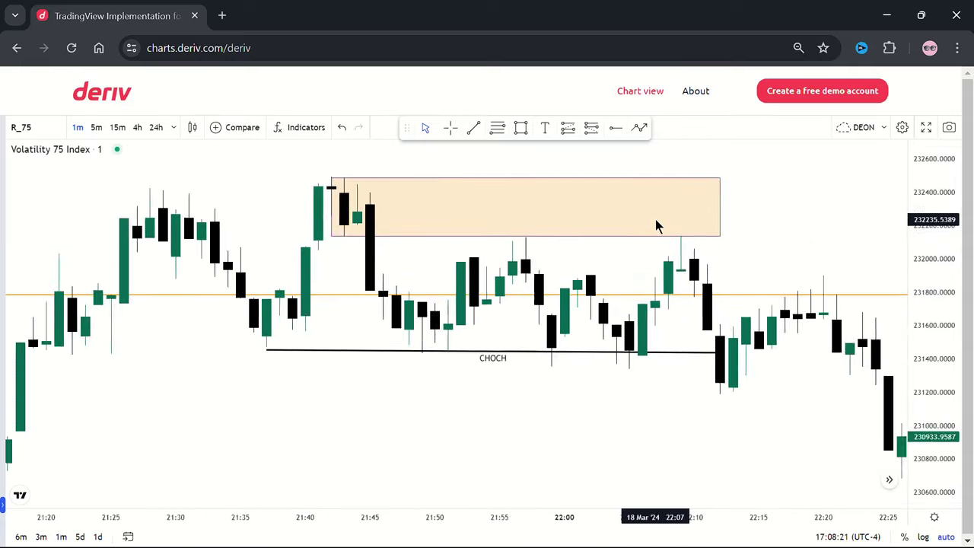
Shift the start of the supply-zone rectangle over the swing high to the 21:43 candle and deselect it.
scroll(656, 220, "up", 3)
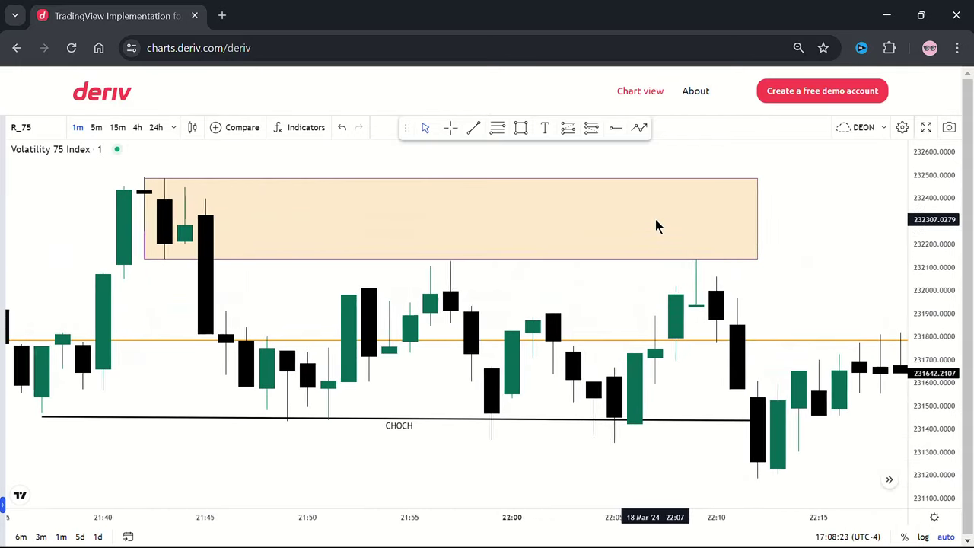
left_click(445, 259)
left_click(157, 196)
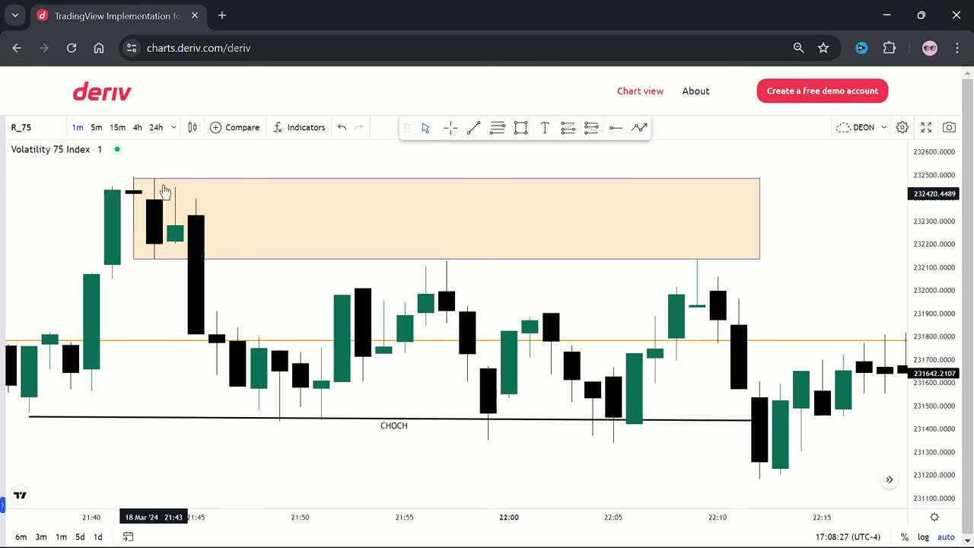
left_click(136, 220)
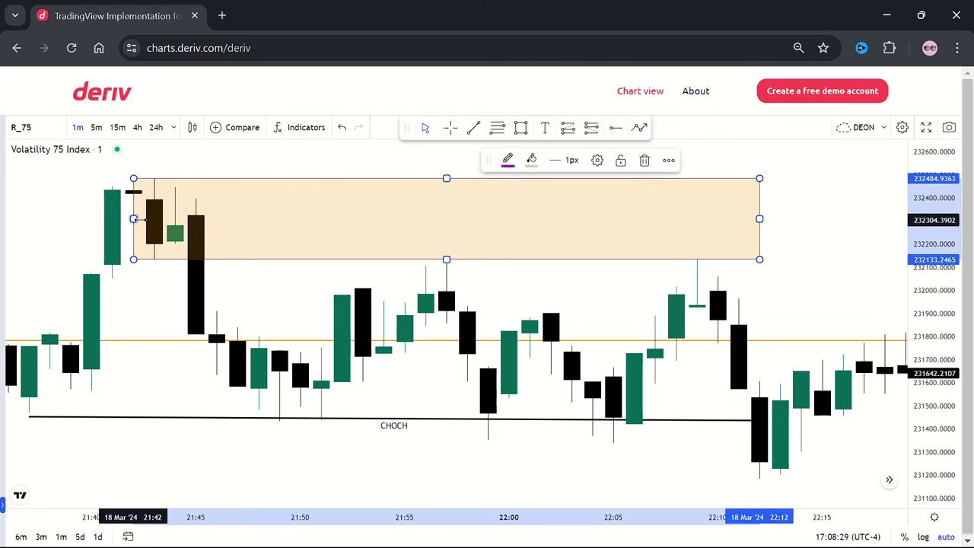
left_click_drag(135, 221, 154, 220)
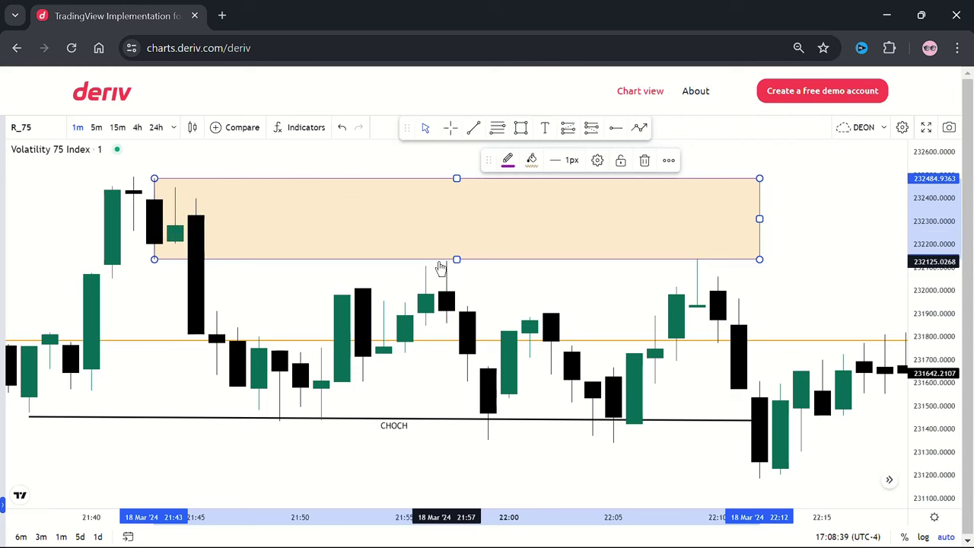
left_click(505, 287)
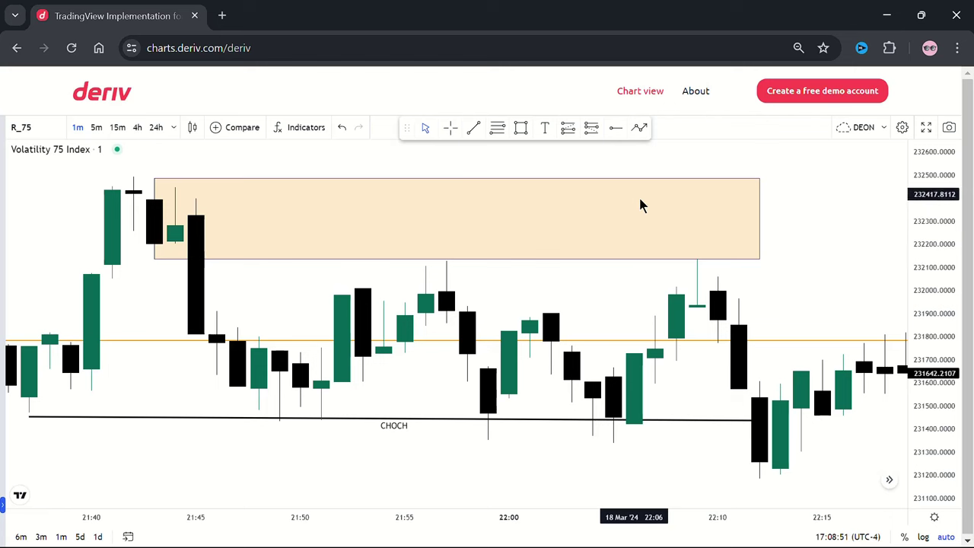
Delete the supply-zone rectangle that extends from the 21:43 candle to 22:12.
scroll(818, 227, "down", 4)
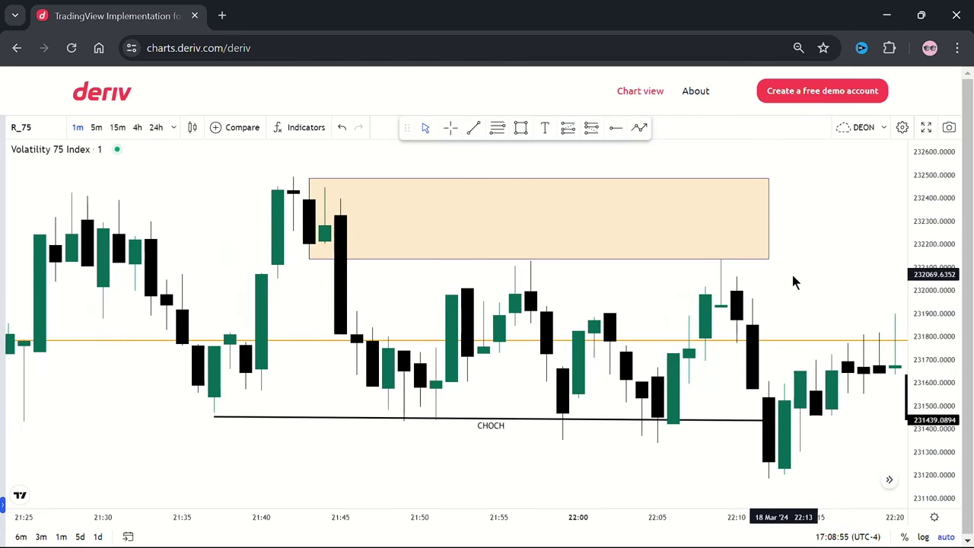
left_click_drag(792, 278, 693, 270)
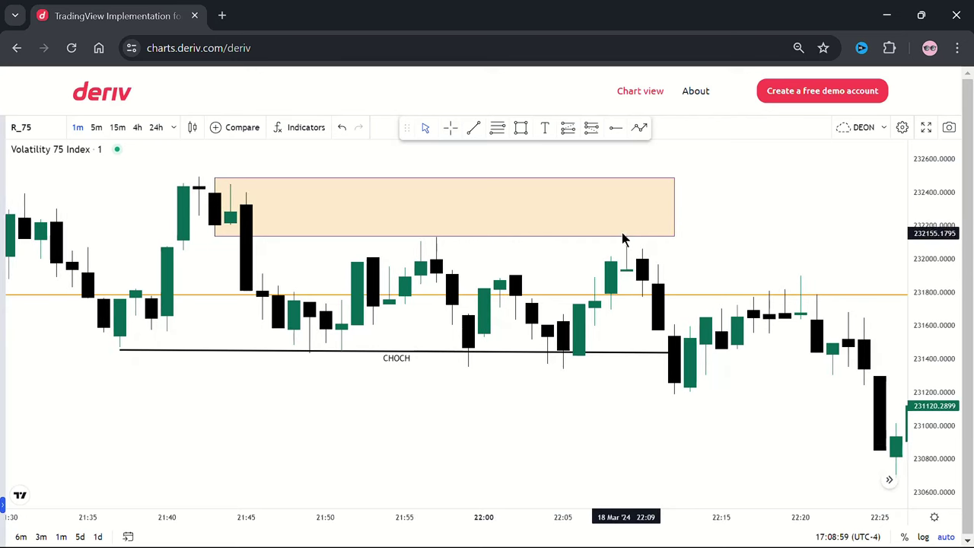
left_click(667, 240)
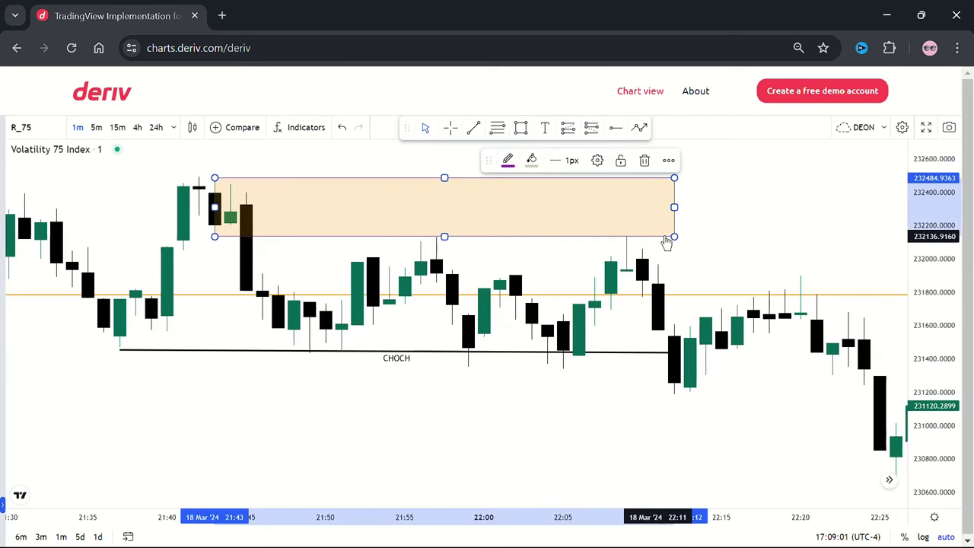
key("Delete")
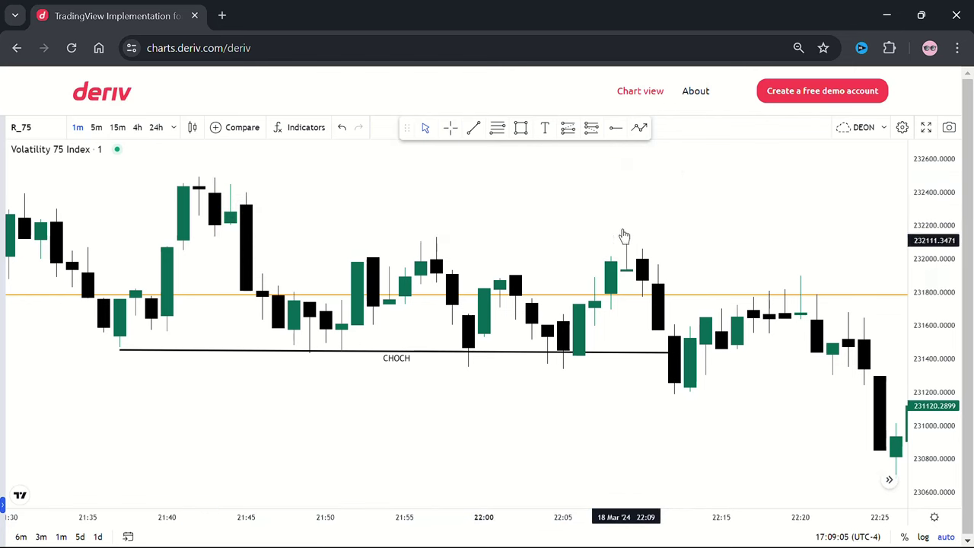
Draw a supply-zone rectangle from the 22:09 swing high to 22:13, spanning about 232144.2214 to 231925.0593, and deselect it.
left_click(521, 131)
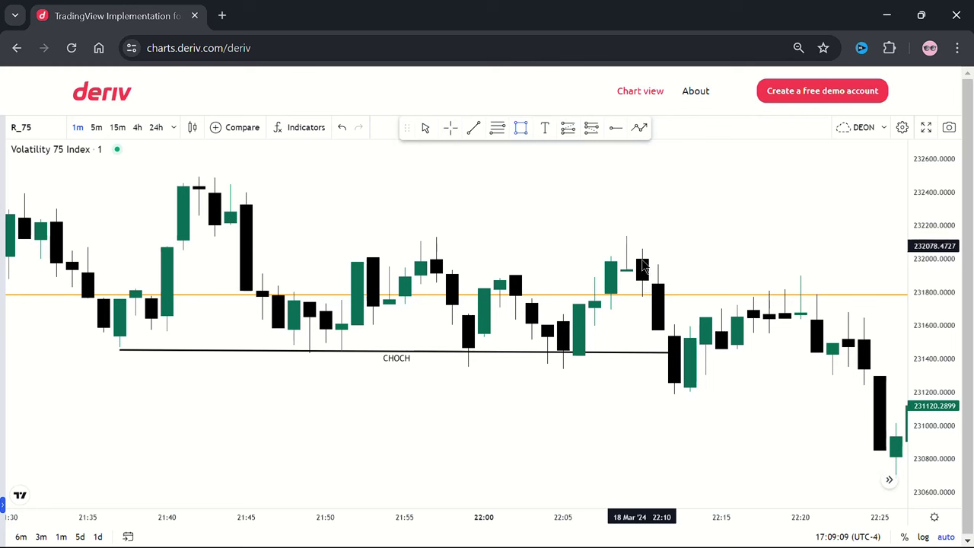
left_click(626, 236)
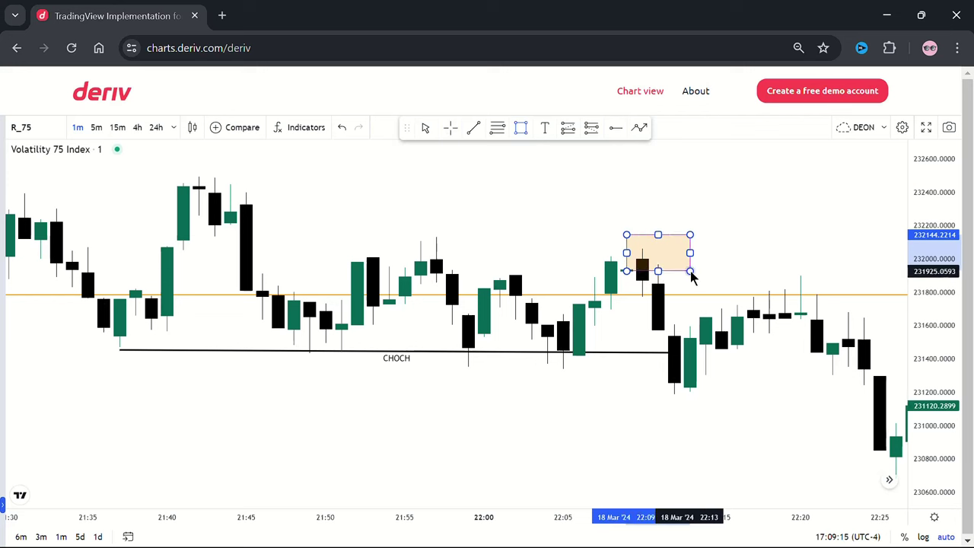
left_click(690, 271)
left_click(723, 278)
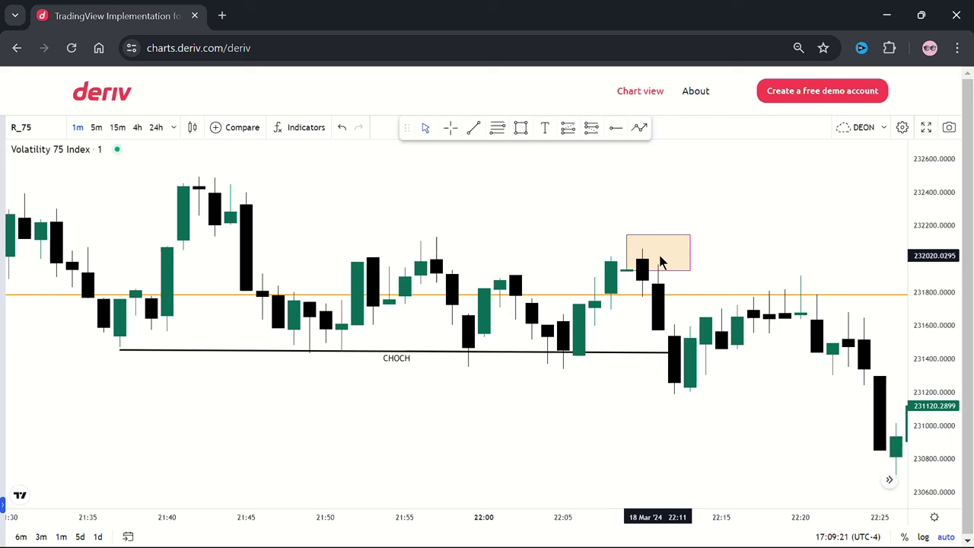
Place a short position at 22:11 with entry about 231925.0593, stop about 232155.1795 and target about 231369.8488.
left_click(591, 130)
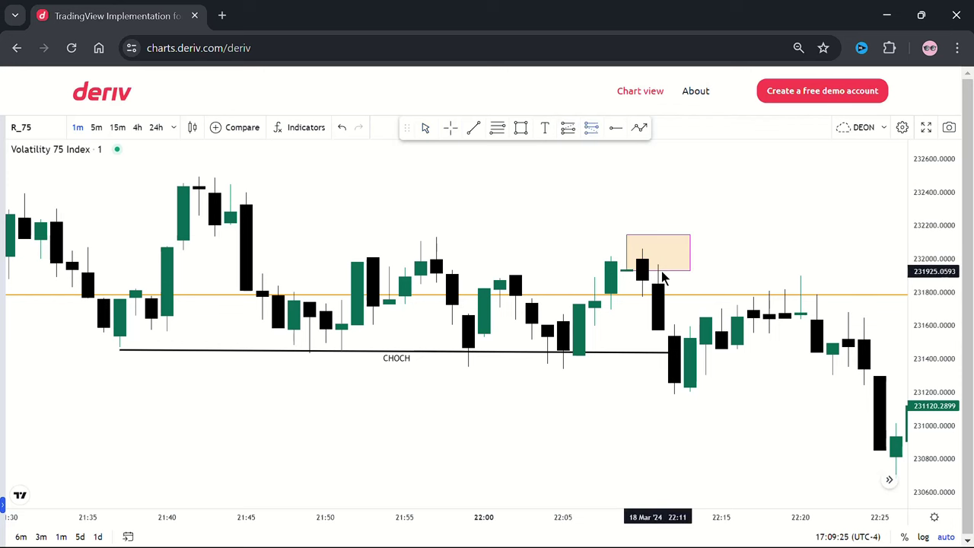
left_click(659, 272)
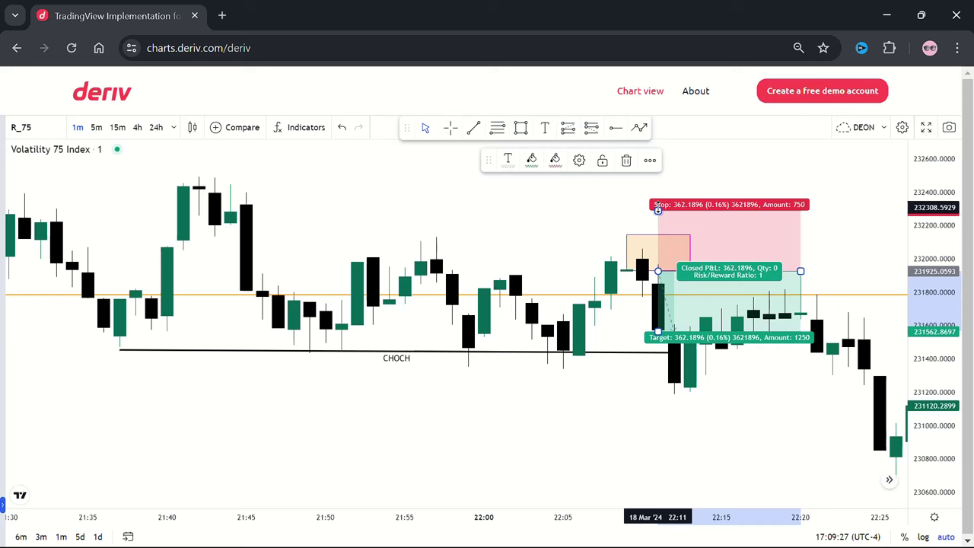
left_click_drag(658, 208, 659, 223)
left_click_drag(659, 225, 659, 234)
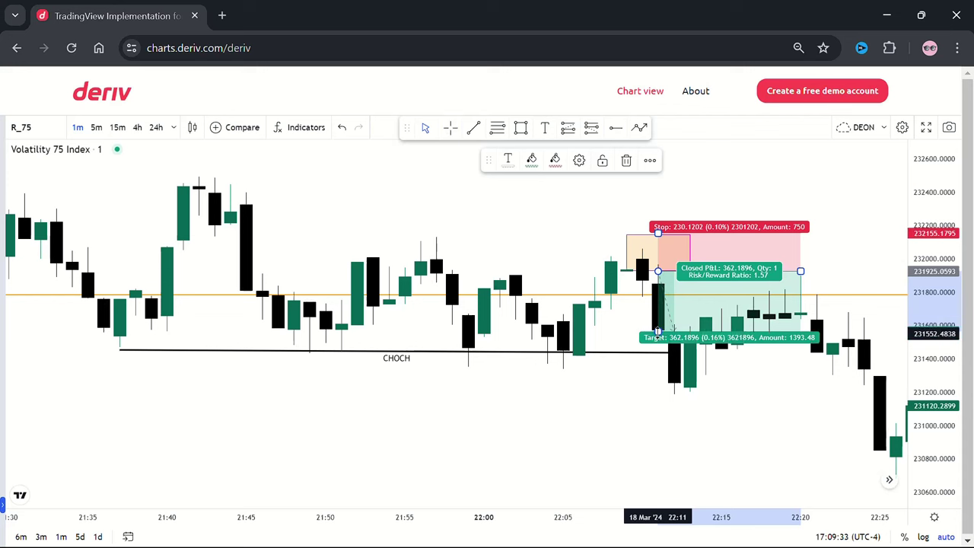
left_click_drag(657, 334, 651, 363)
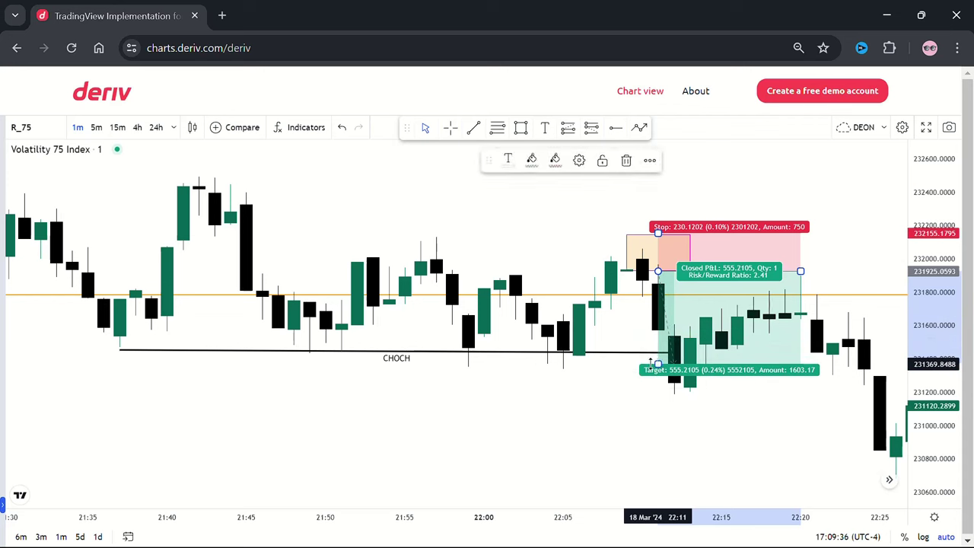
left_click(529, 191)
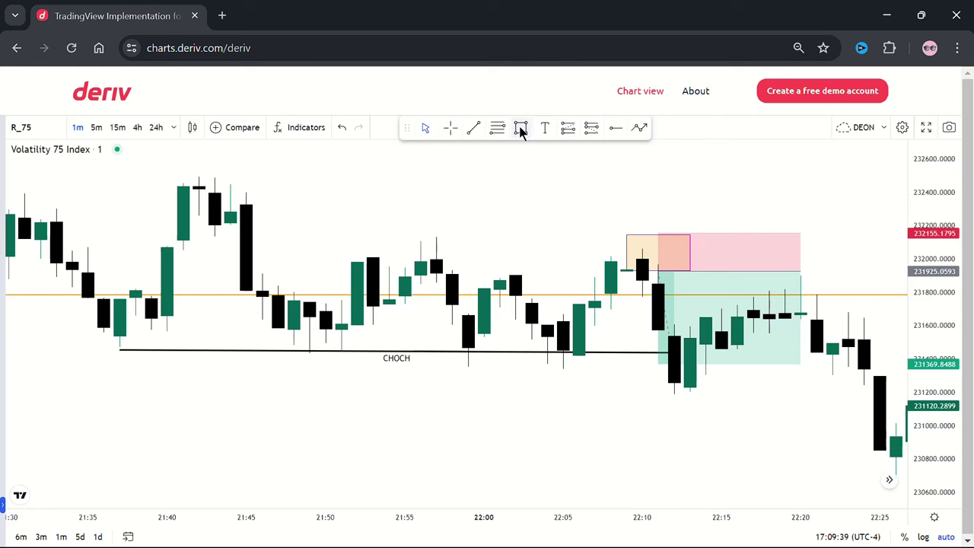
Switch to the crosshair cursor and adjust the short position's target to the CHOCH line at about 231442.9028.
left_click(451, 127)
left_click_drag(657, 364, 656, 368)
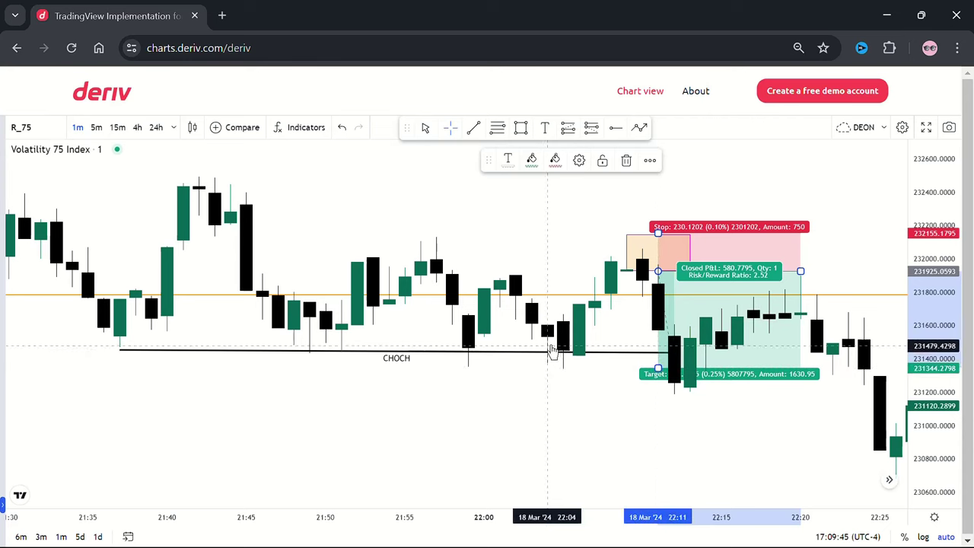
left_click(844, 252)
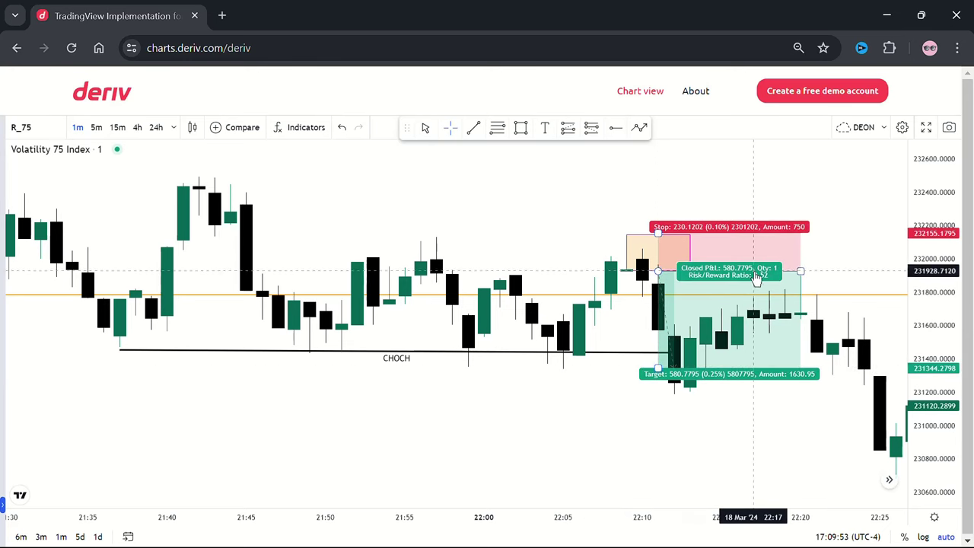
left_click_drag(657, 368, 660, 351)
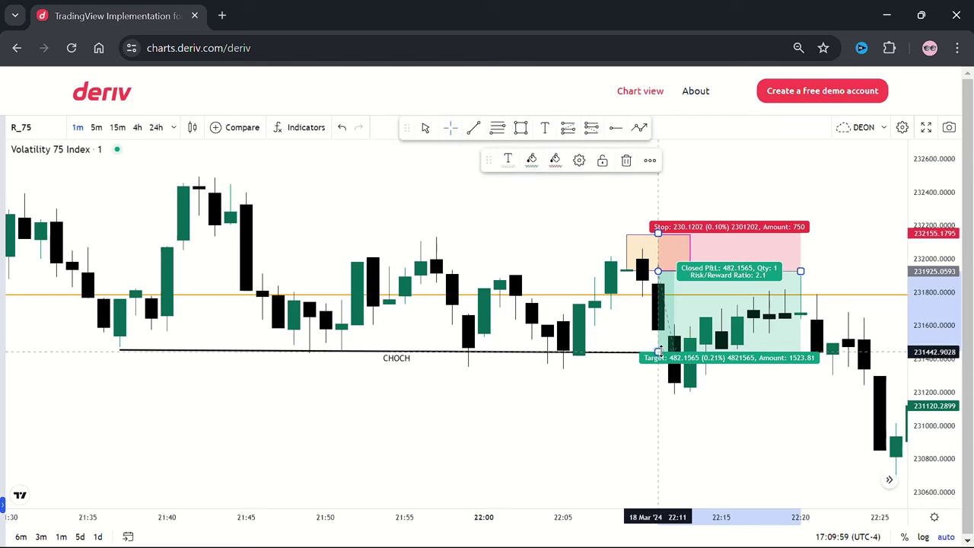
Move the short position's stop to the entry level at about 231925.0594 and extend the position to 22:21.
left_click_drag(659, 231, 658, 271)
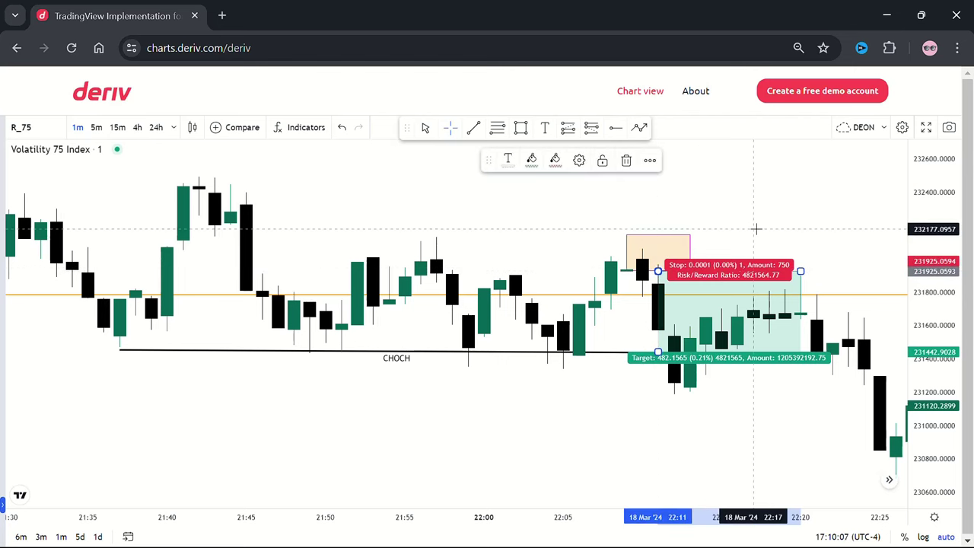
left_click(804, 192)
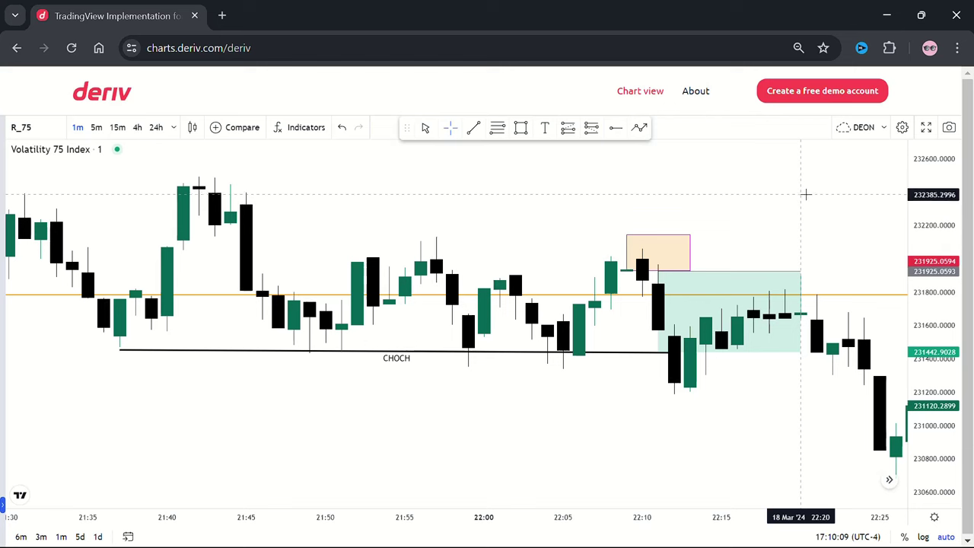
left_click(803, 271)
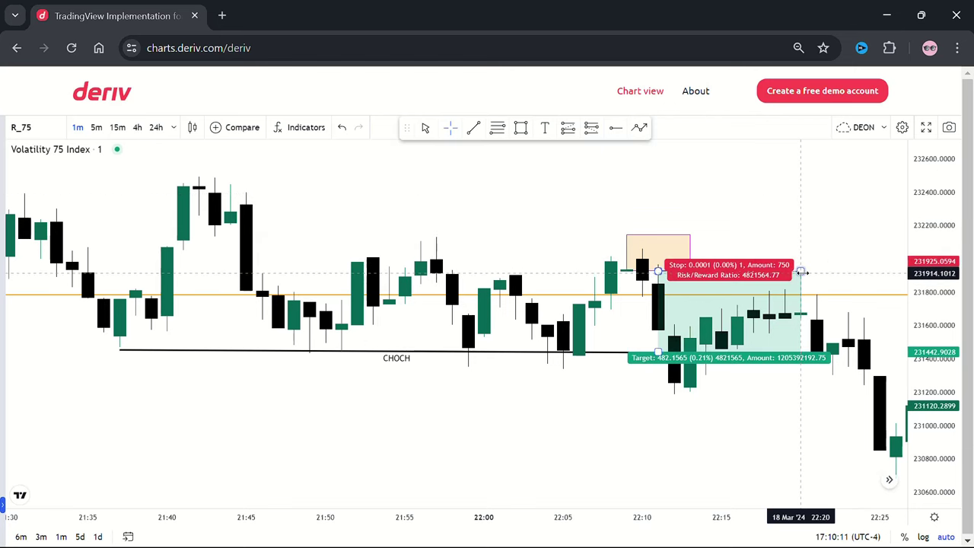
mouse_move(802, 271)
left_mouse_down()
mouse_move(815, 273)
mouse_move(800, 304)
left_mouse_up()
left_click(832, 289)
left_click(783, 277)
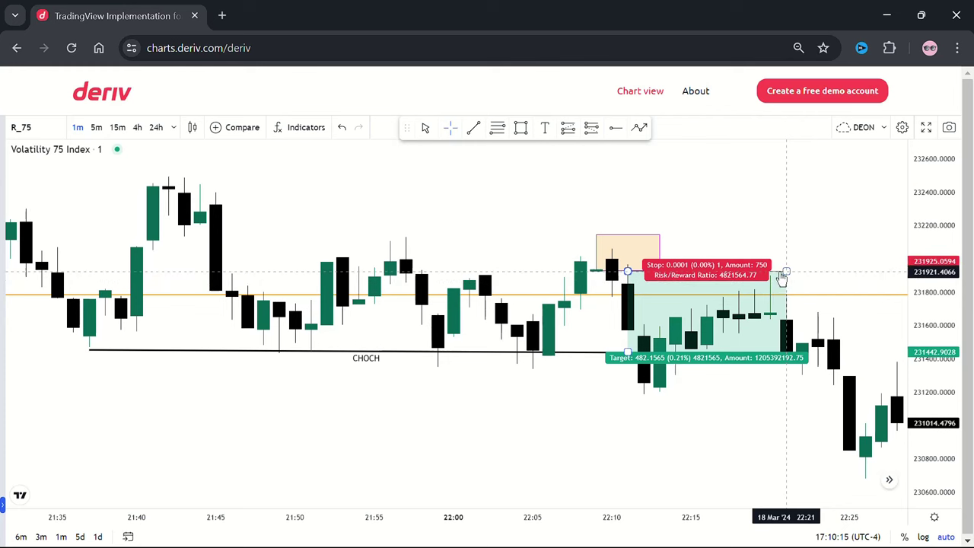
left_click(823, 395)
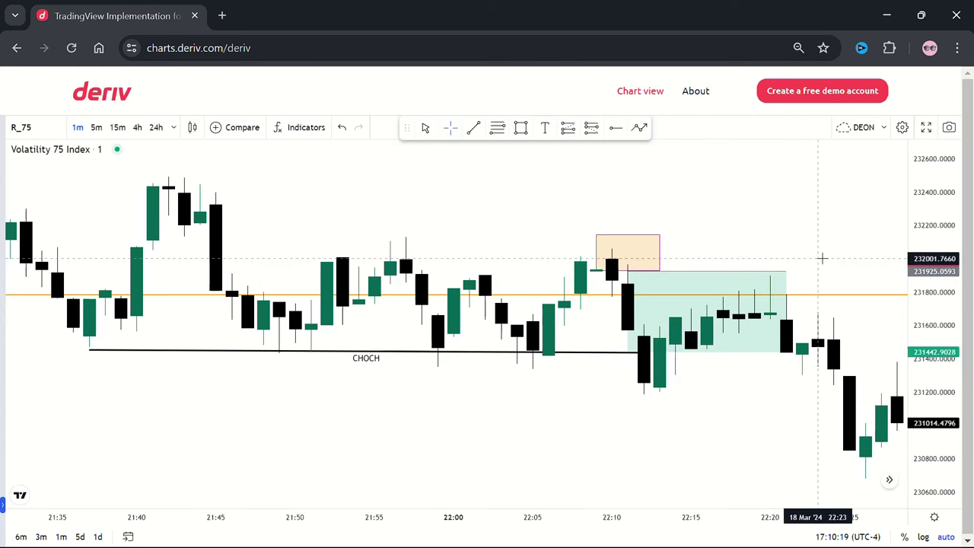
Delete the short position below the 22:09 supply zone.
left_click_drag(822, 258, 686, 255)
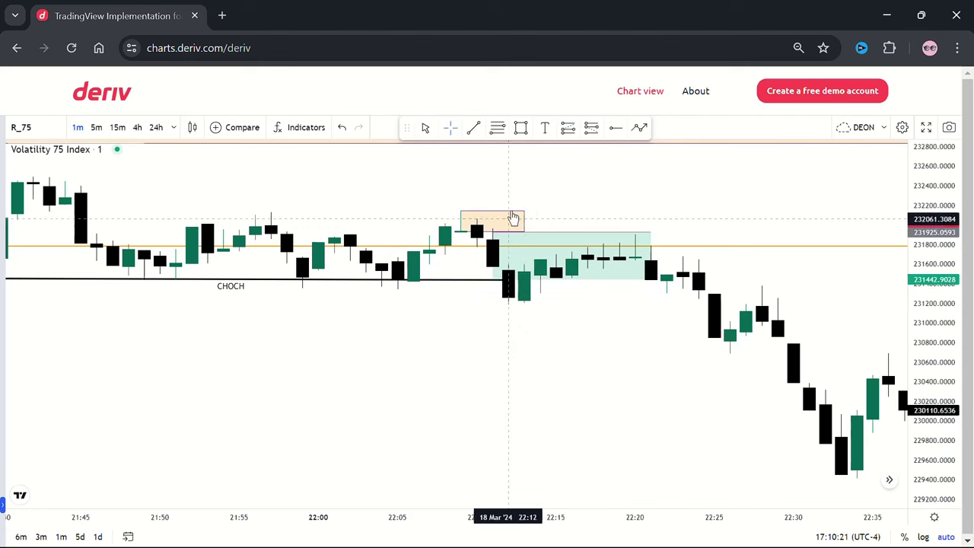
left_click(624, 241)
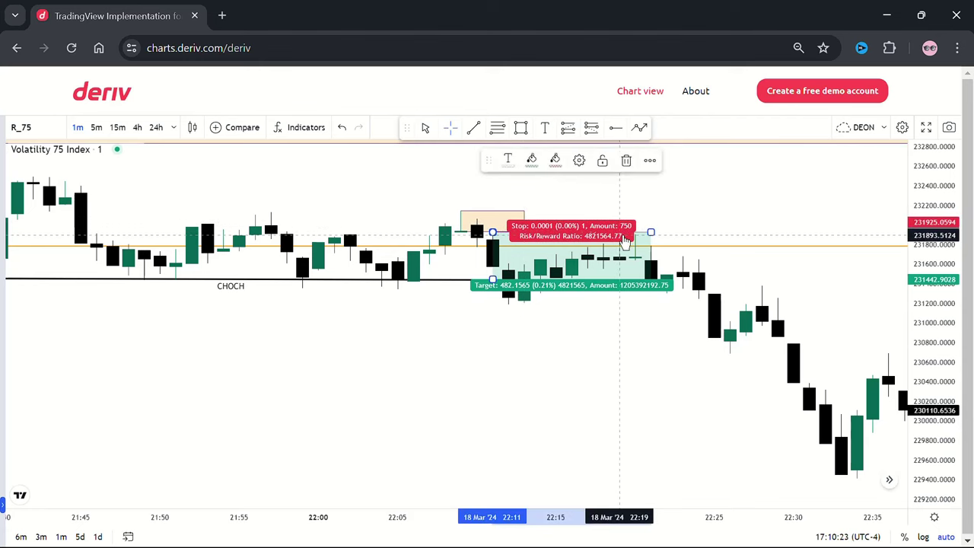
key("Delete")
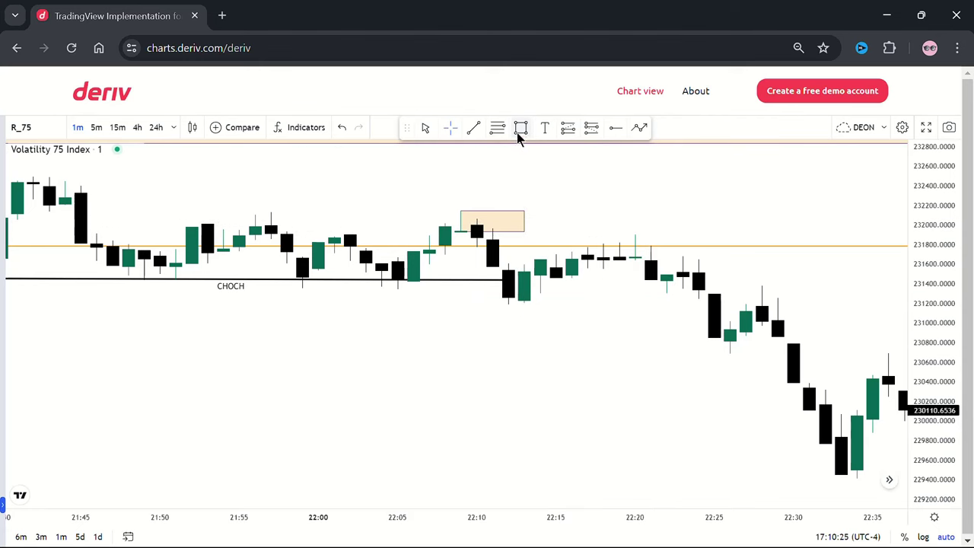
Draw a supply-zone rectangle around the 22:20 swing high, from 22:19 to 22:23, spanning about 231893.5124 to 231632.4963.
left_click(521, 129)
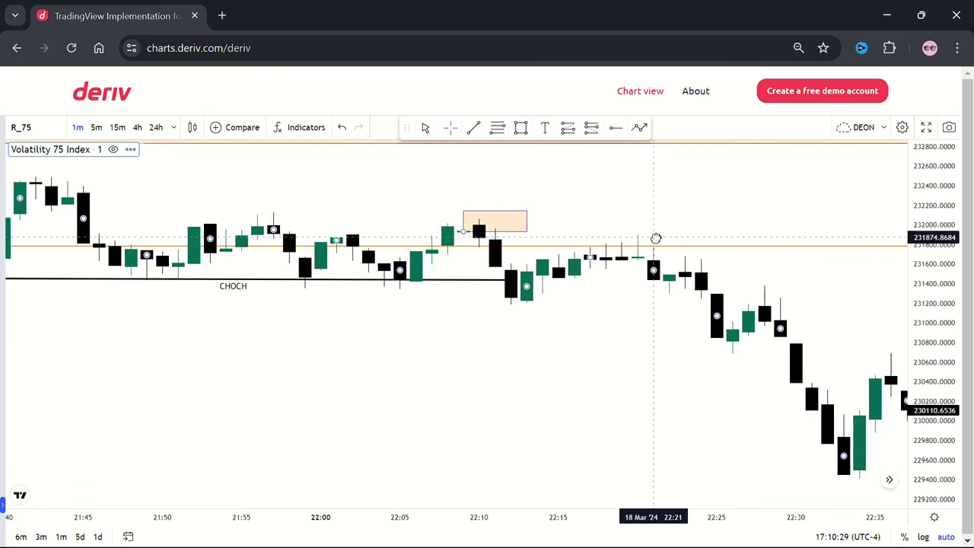
left_click_drag(649, 241, 658, 242)
left_click(521, 128)
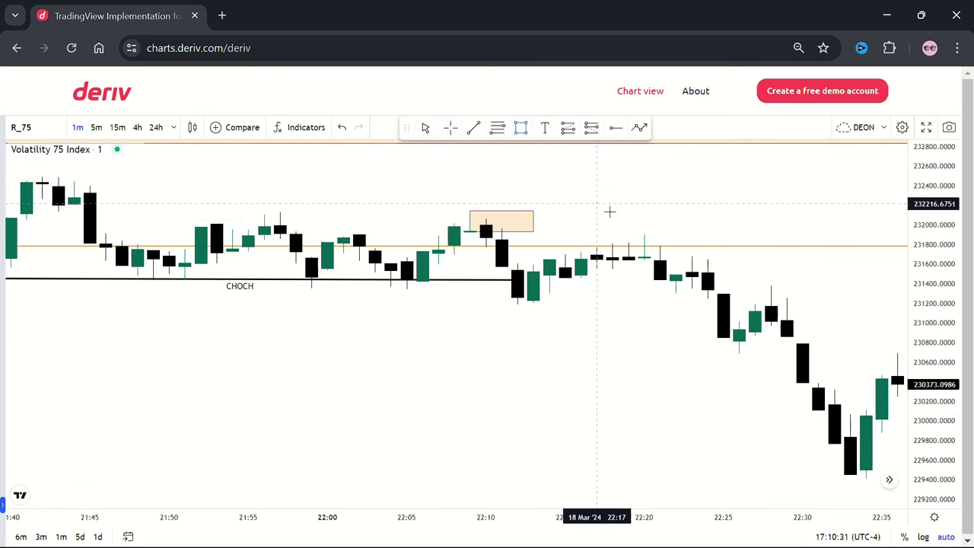
mouse_move(631, 236)
left_mouse_down()
mouse_move(678, 256)
mouse_move(696, 249)
mouse_move(692, 261)
left_mouse_up()
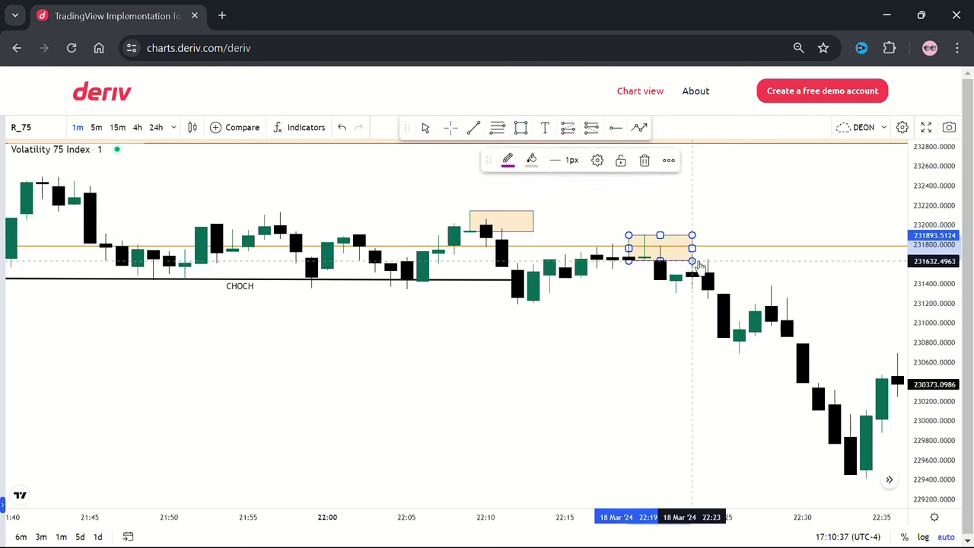
Delete the supply-zone rectangles at the 22:20 and 22:09 swing highs.
key("Delete")
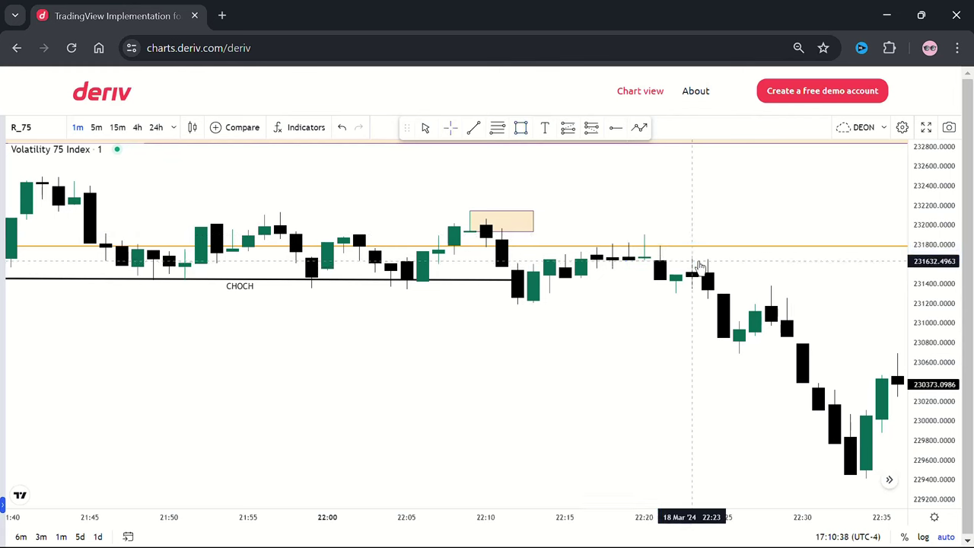
left_click(532, 221)
key("Delete")
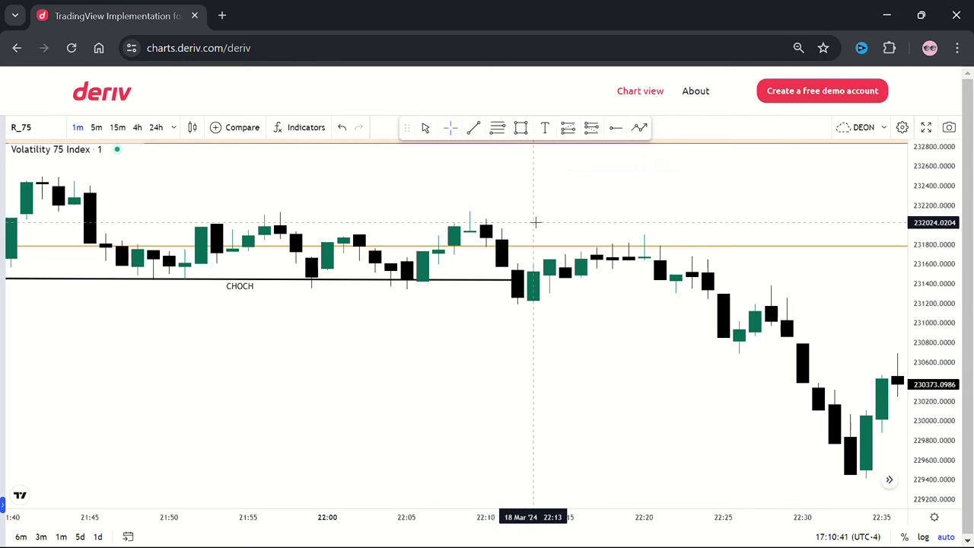
scroll(541, 221, "down", 3)
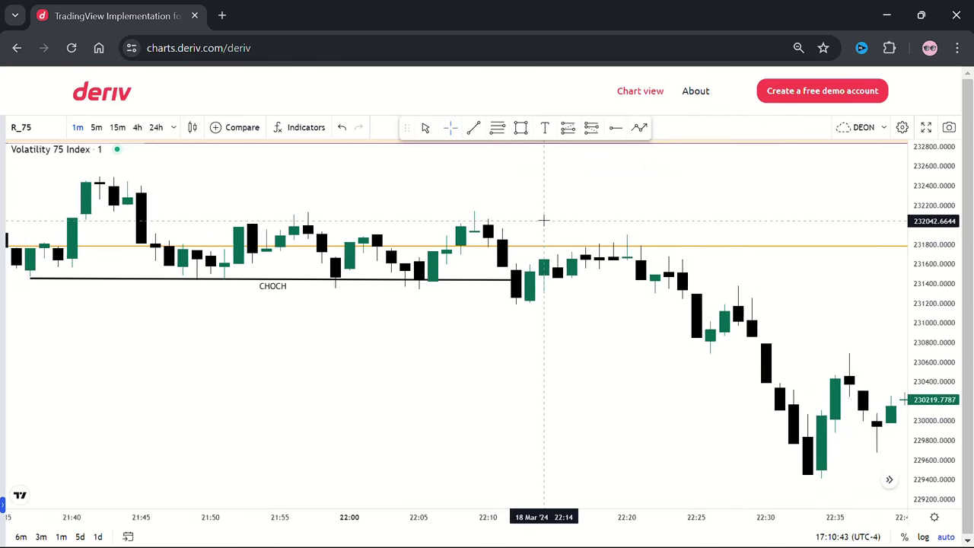
scroll(544, 221, "down", 2)
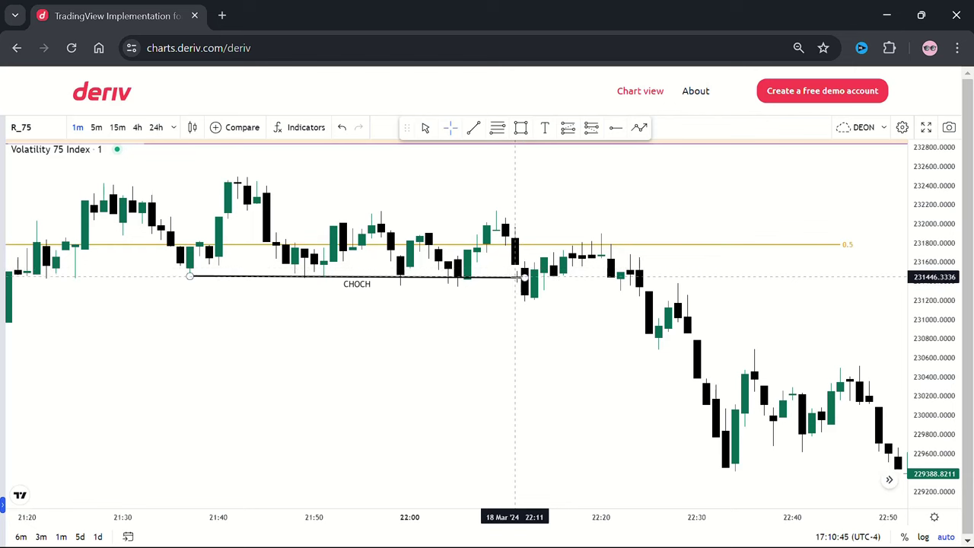
Delete the CHOCH trend line drawn beneath the lows between 21:37 and 22:12.
left_click(519, 280)
key("Delete")
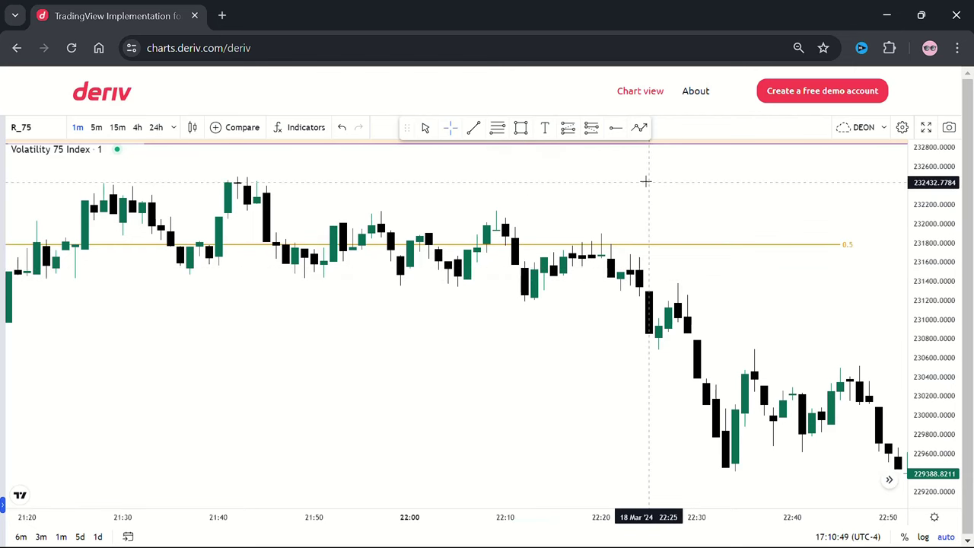
Place a short position starting at the 21:42 swing high, with entry at about 232123.7945 and target at about 230985.5320.
scroll(645, 181, "down", 2)
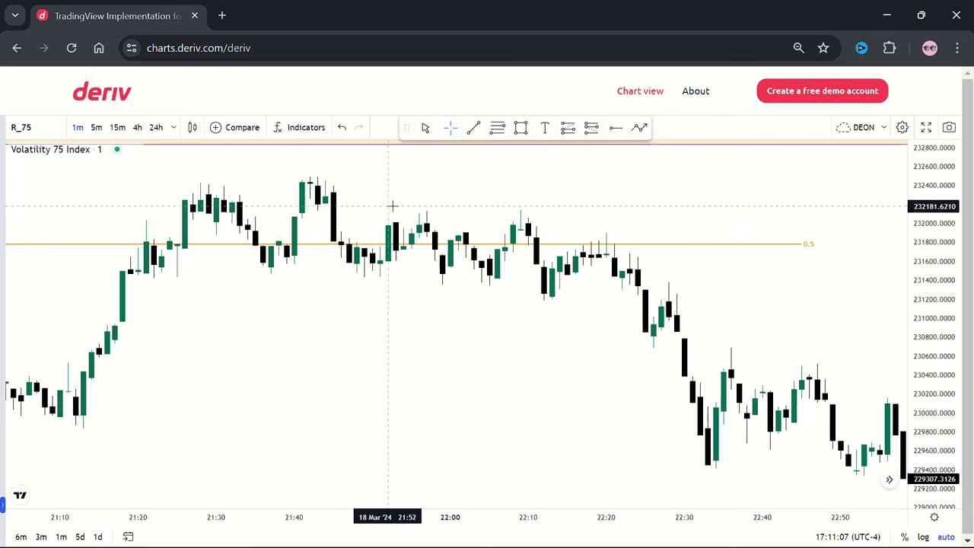
left_click(588, 130)
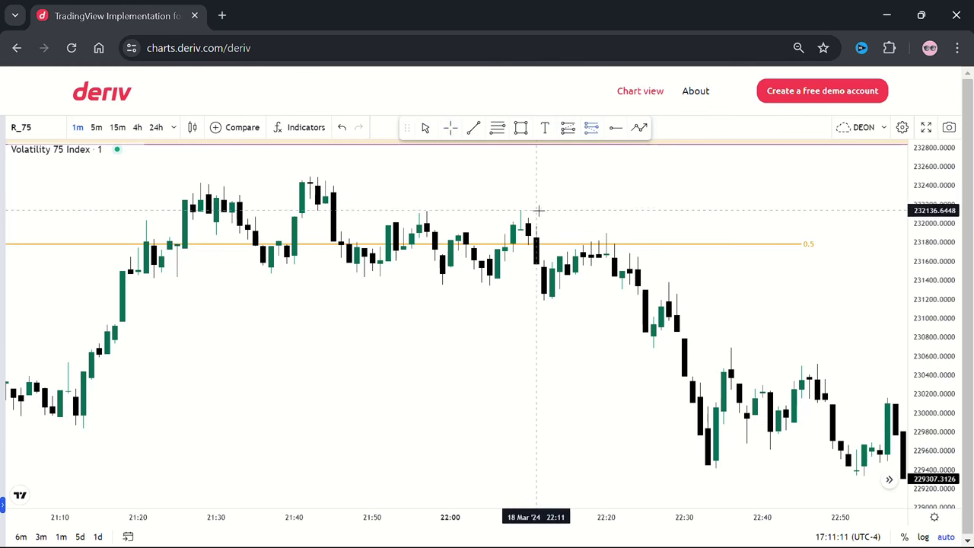
left_click(480, 210)
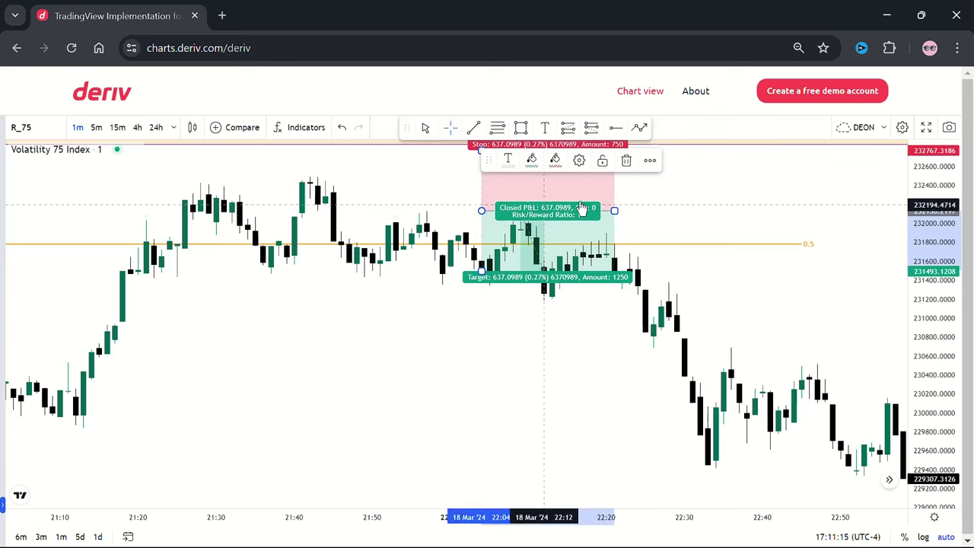
left_click(717, 295)
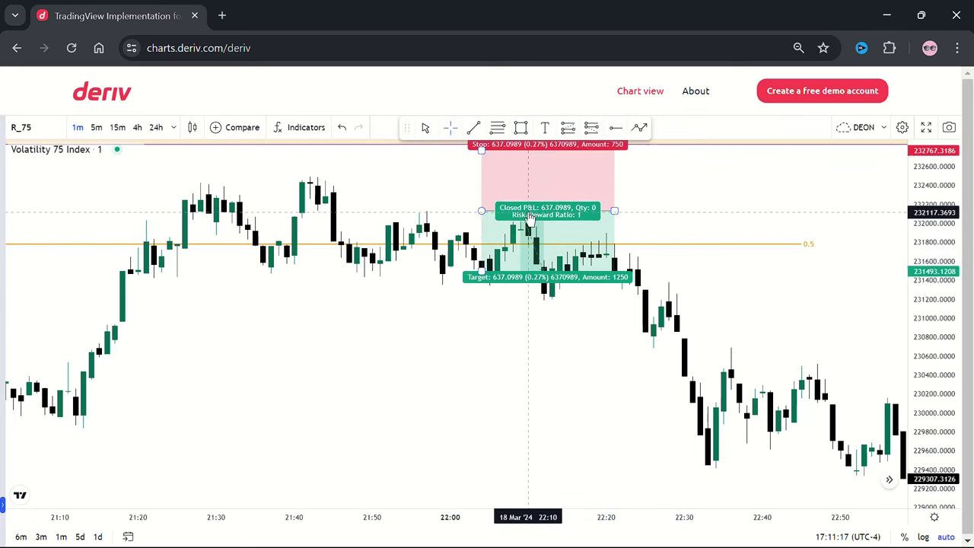
mouse_move(505, 215)
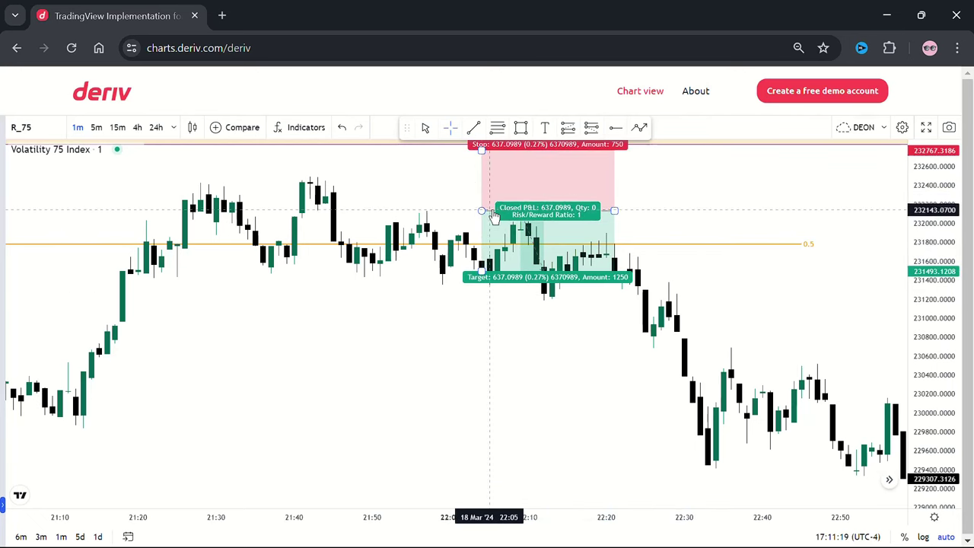
mouse_move(504, 216)
left_mouse_down()
mouse_move(362, 228)
mouse_move(338, 268)
mouse_move(315, 263)
mouse_move(319, 229)
mouse_move(309, 211)
left_mouse_up()
left_click(498, 196)
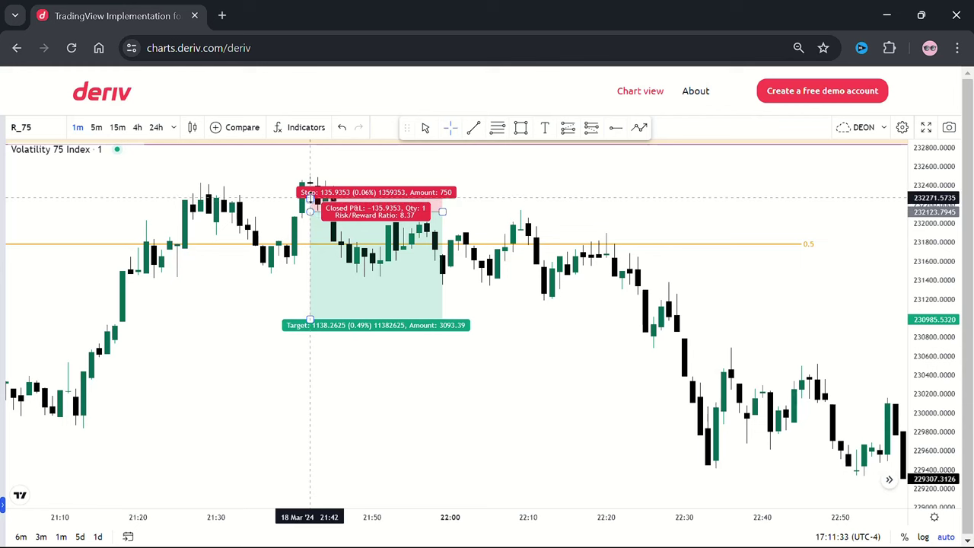
Raise the short position's stop to about 232528.5805 and its entry to about 232277.9987.
left_click(309, 199)
left_click_drag(309, 198, 310, 173)
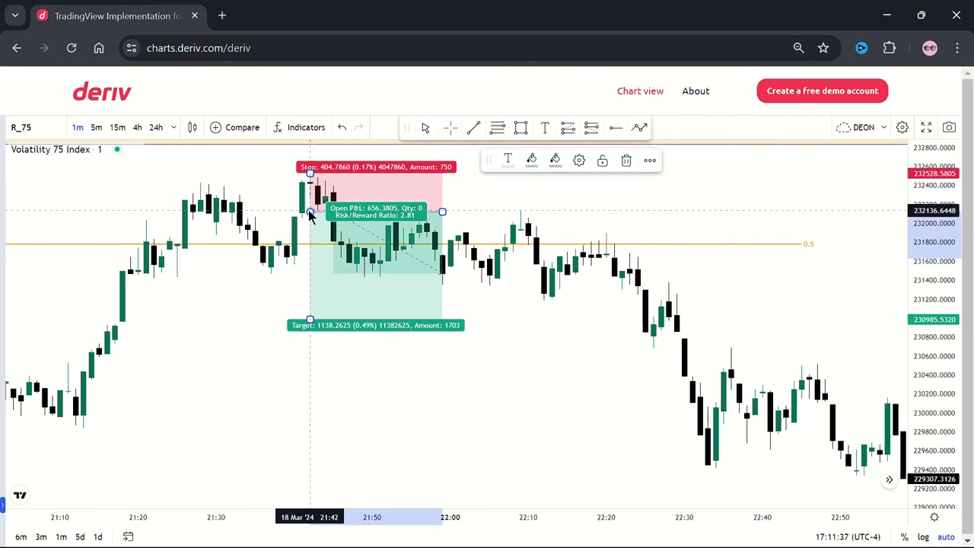
left_click_drag(310, 213, 310, 197)
left_click(495, 204)
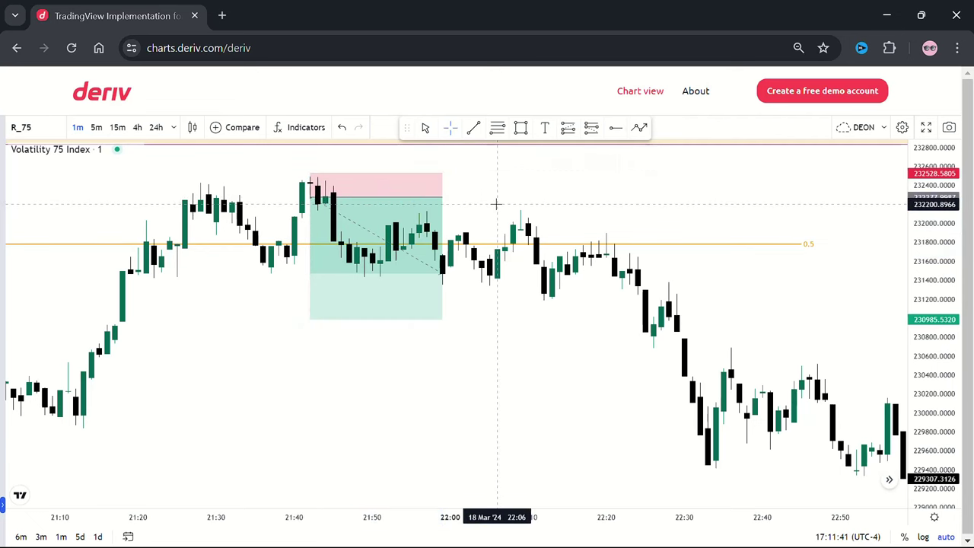
Switch the chart to the 15-minute timeframe and return to the short position at the 18 March swing high.
left_click(119, 130)
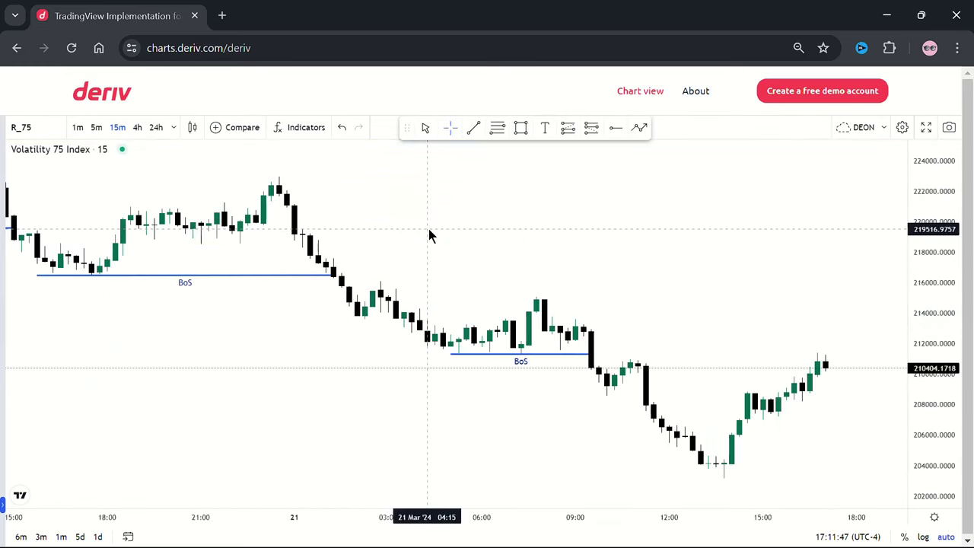
scroll(127, 370, "left", 5)
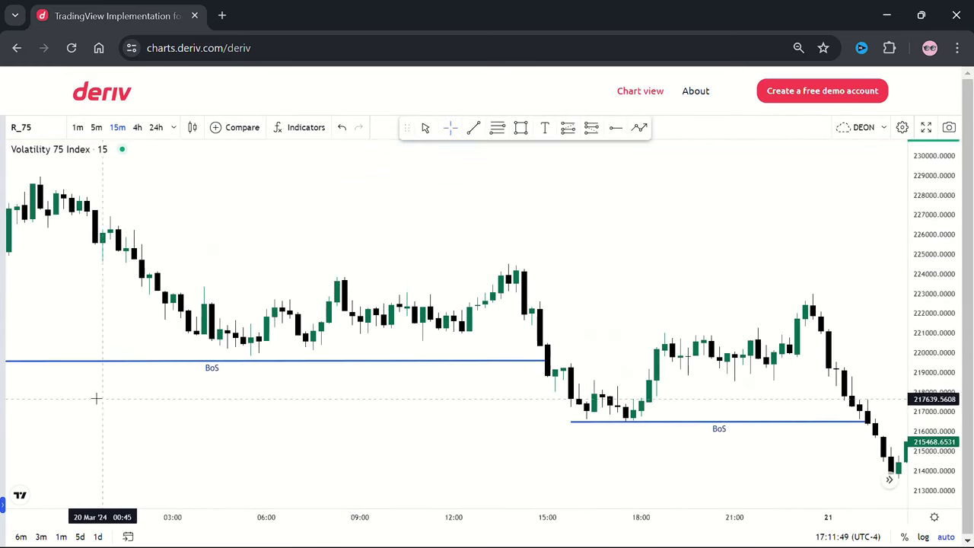
scroll(96, 397, "left", 6)
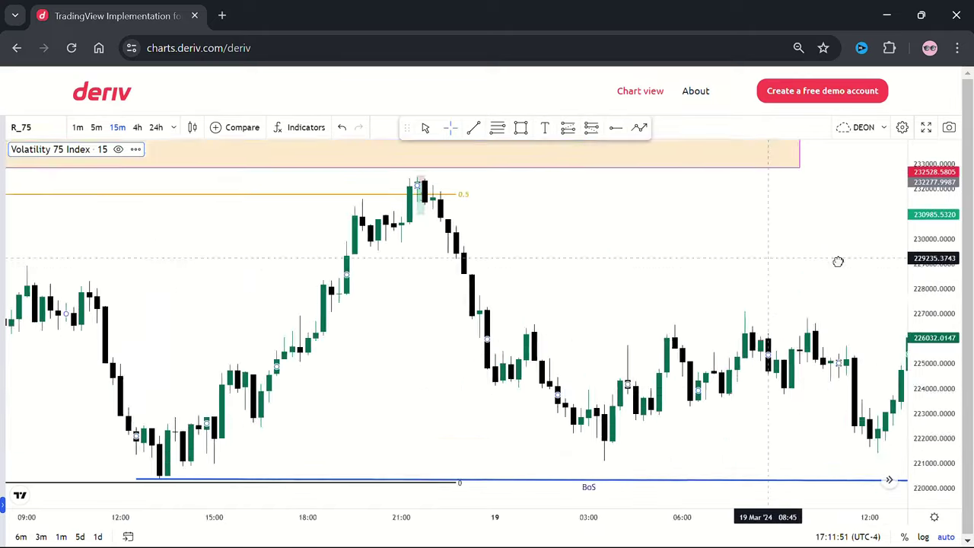
scroll(398, 235, "left", 3)
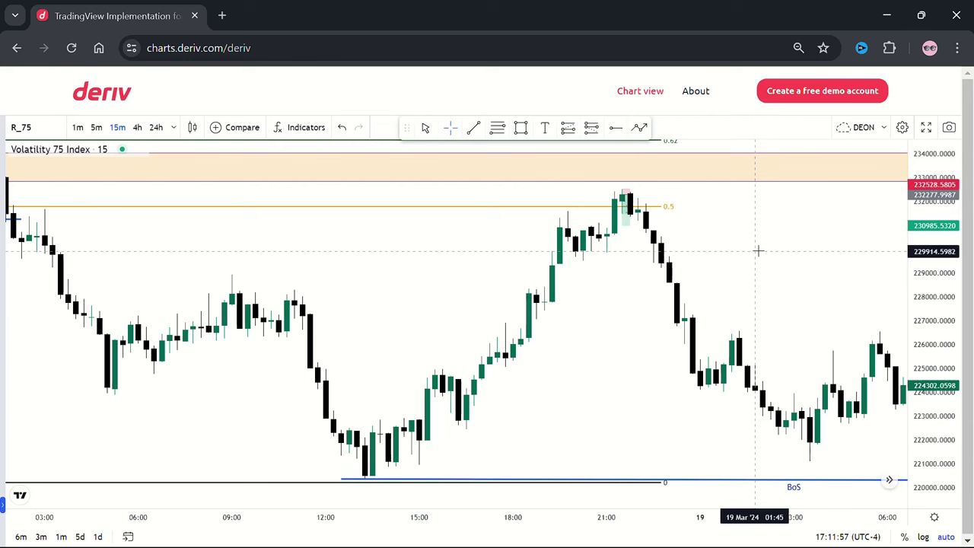
Extend the short position's target down to about 220474.9277, just above the BoS line.
mouse_move(622, 223)
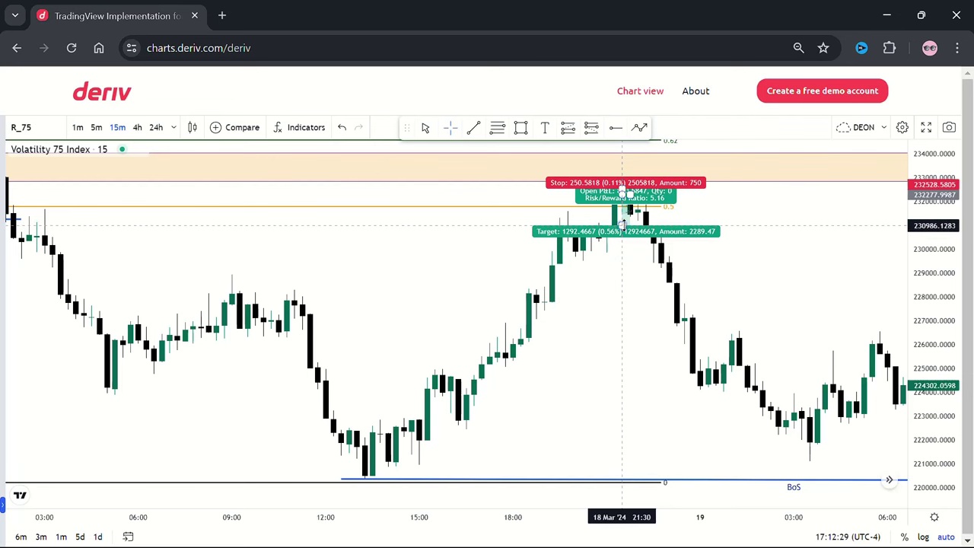
mouse_move(623, 226)
left_mouse_down()
mouse_move(631, 332)
mouse_move(623, 506)
mouse_move(623, 477)
left_mouse_up()
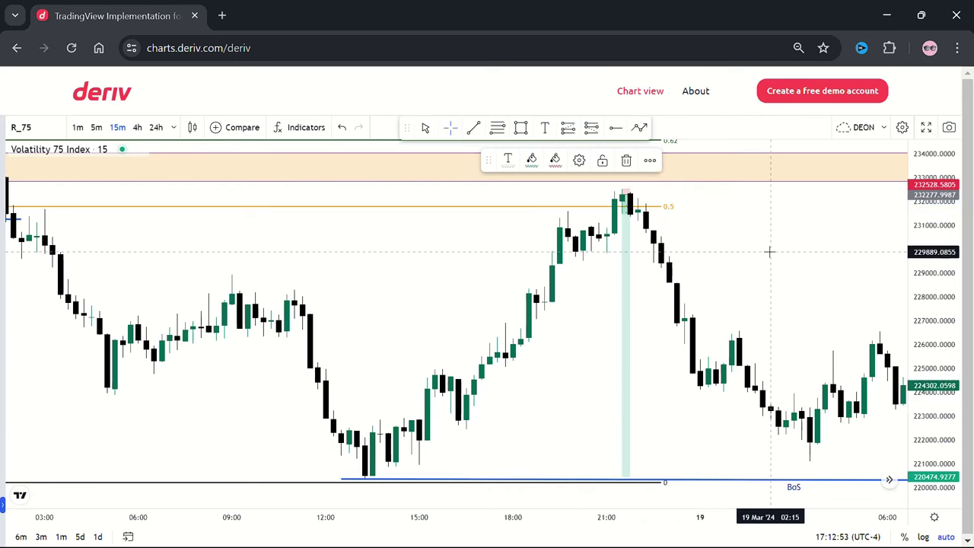
left_click_drag(768, 251, 486, 278)
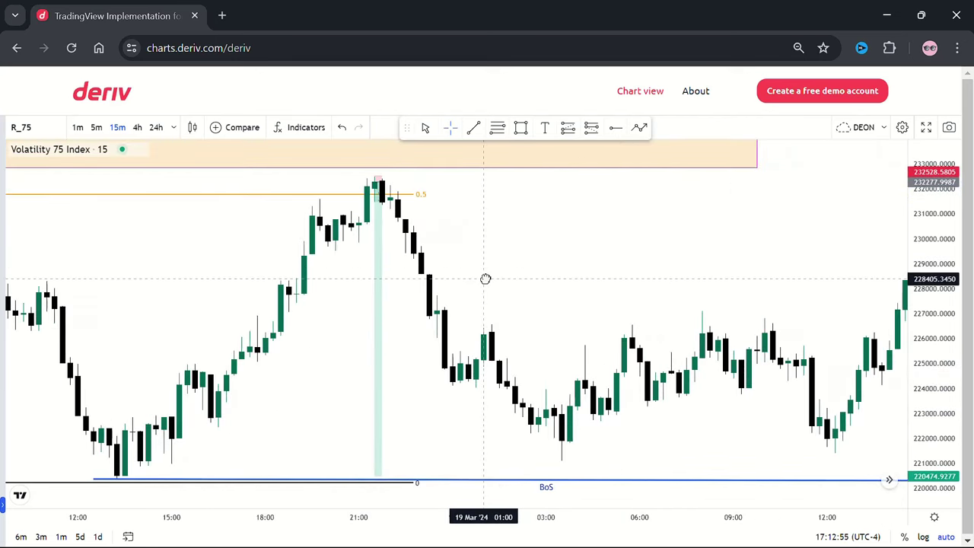
mouse_move(383, 321)
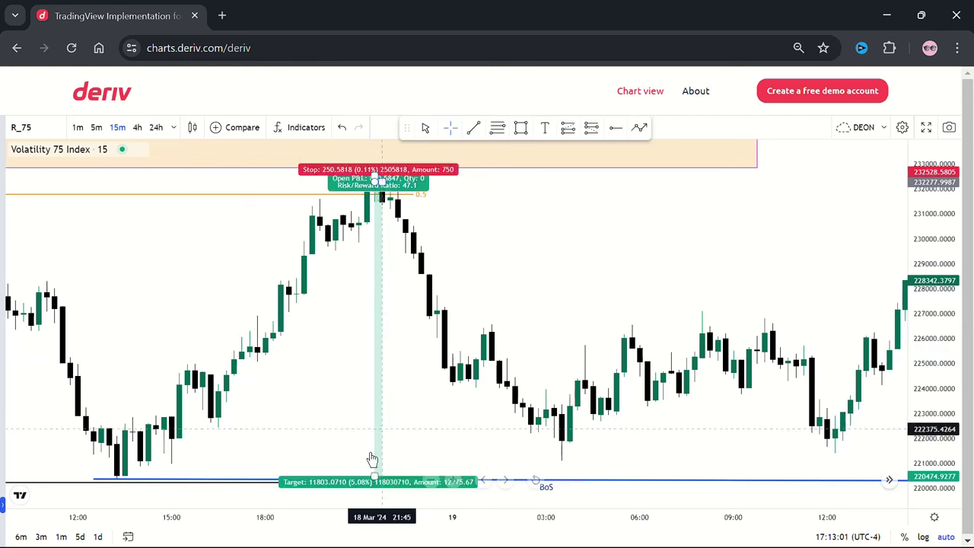
mouse_move(380, 388)
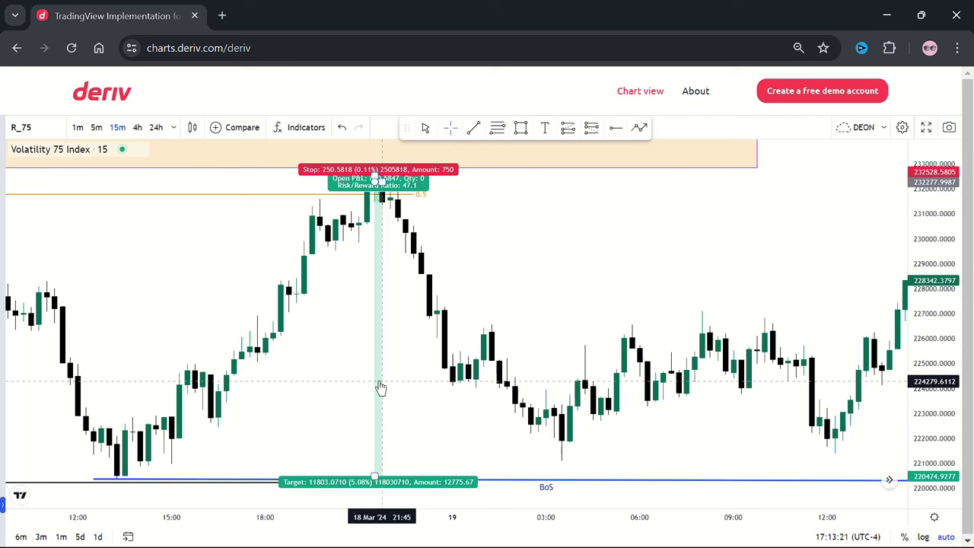
Delete the short position at the 18 March swing high.
left_click(380, 388)
key("Delete")
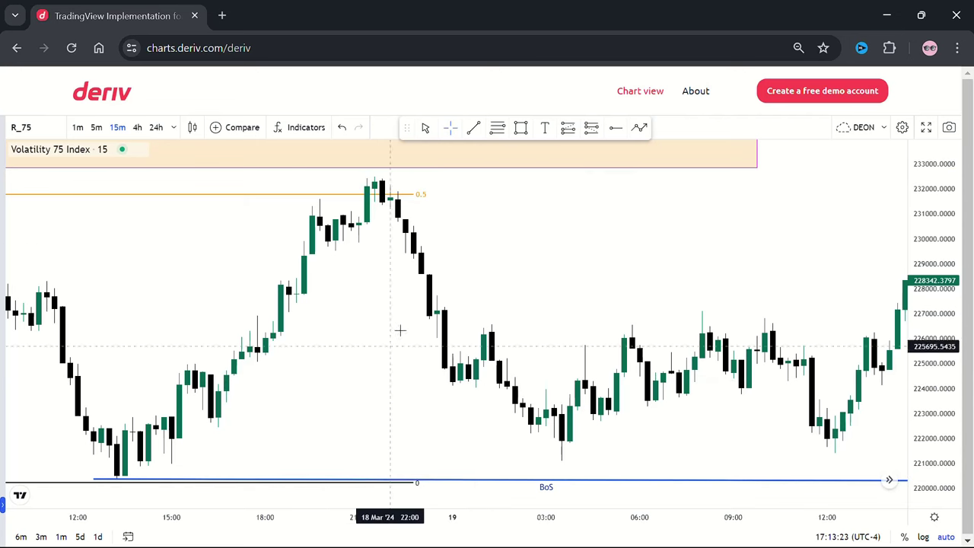
Delete the Fibonacci retracement drawn over the 17 to 18 March decline.
scroll(610, 241, "down", 1)
scroll(610, 241, "down", 2)
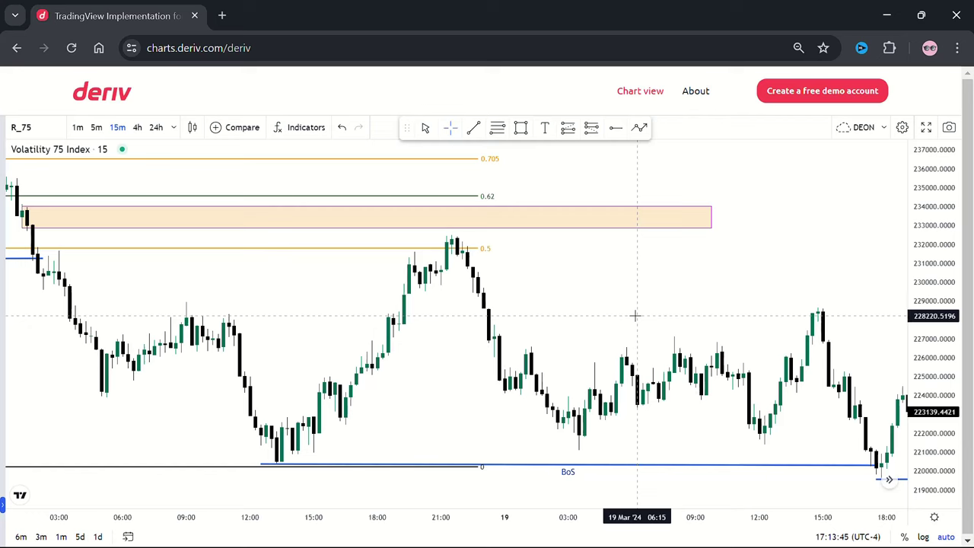
scroll(635, 315, "down", 5)
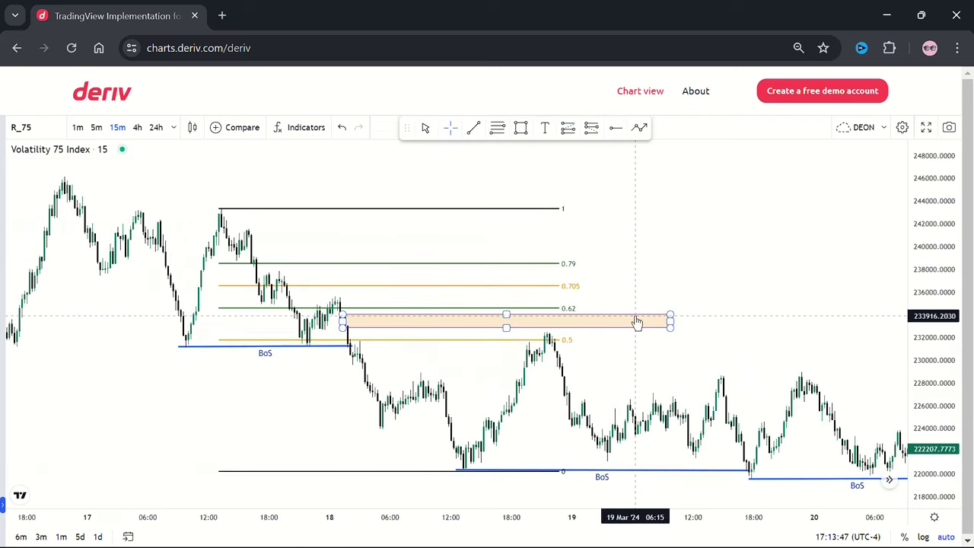
left_click_drag(637, 321, 609, 327)
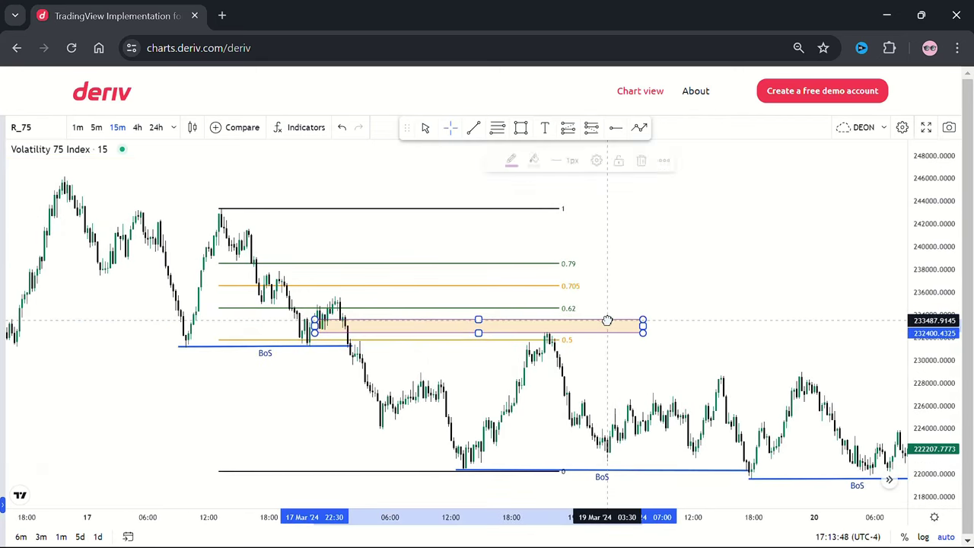
left_click(557, 292)
key("Delete")
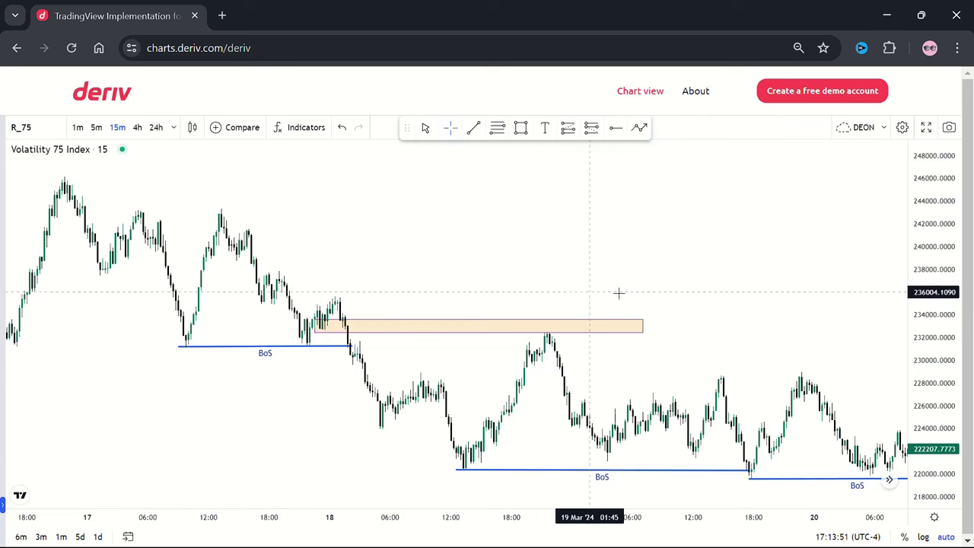
Delete the supply-zone rectangle above the 18 March swing high.
left_click_drag(780, 312, 605, 332)
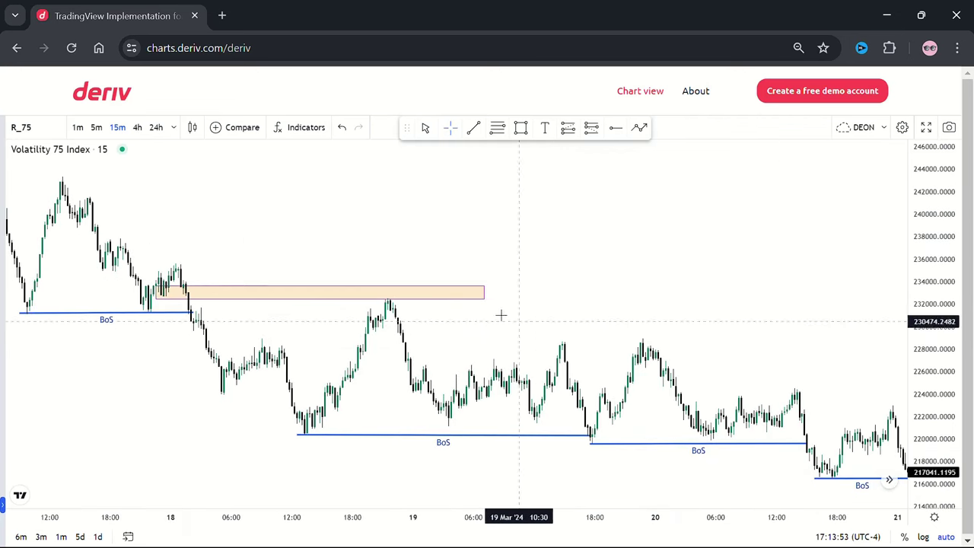
left_click(479, 295)
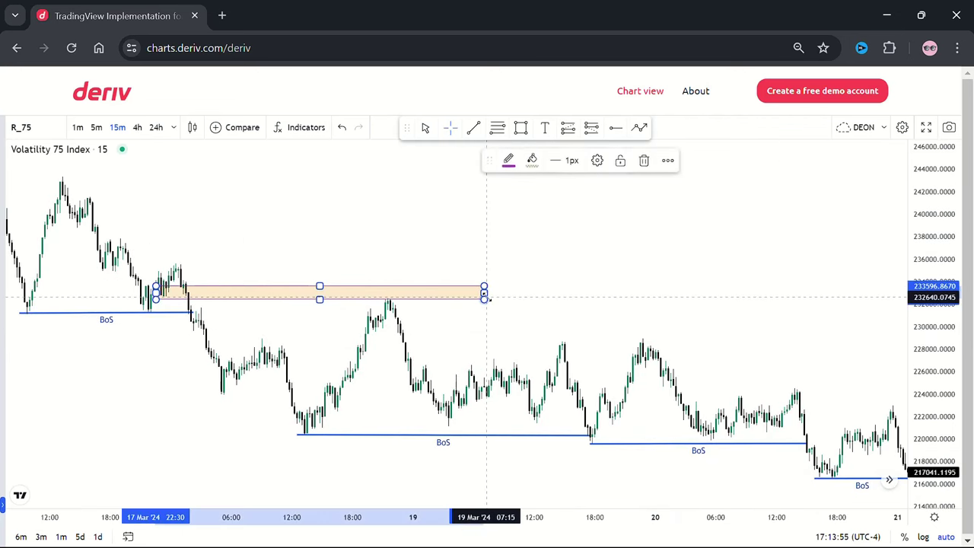
key("Delete")
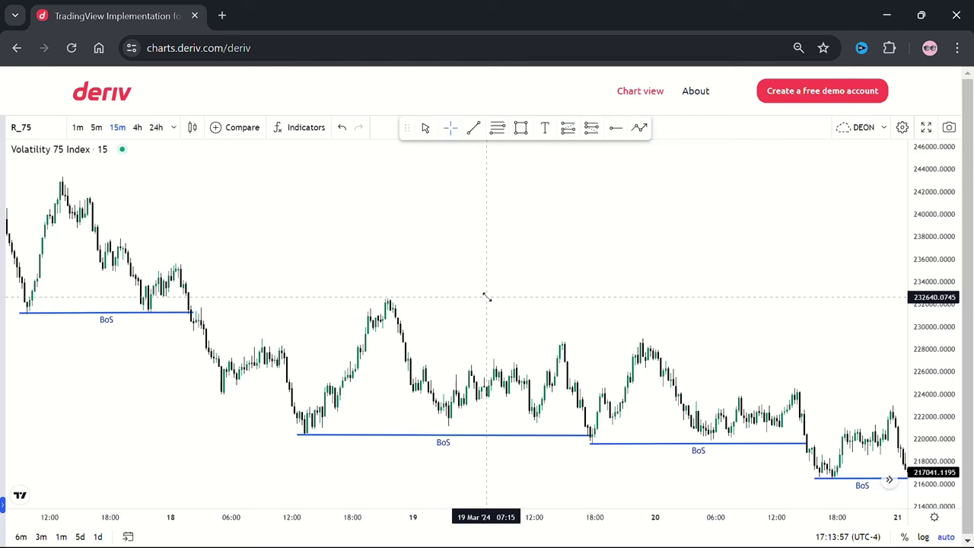
Draw a Fibonacci retracement from the 19 March 22:15 high at about 228856.8542 to 20 March 22:15 at about 216368.5359.
left_click_drag(595, 302, 514, 300)
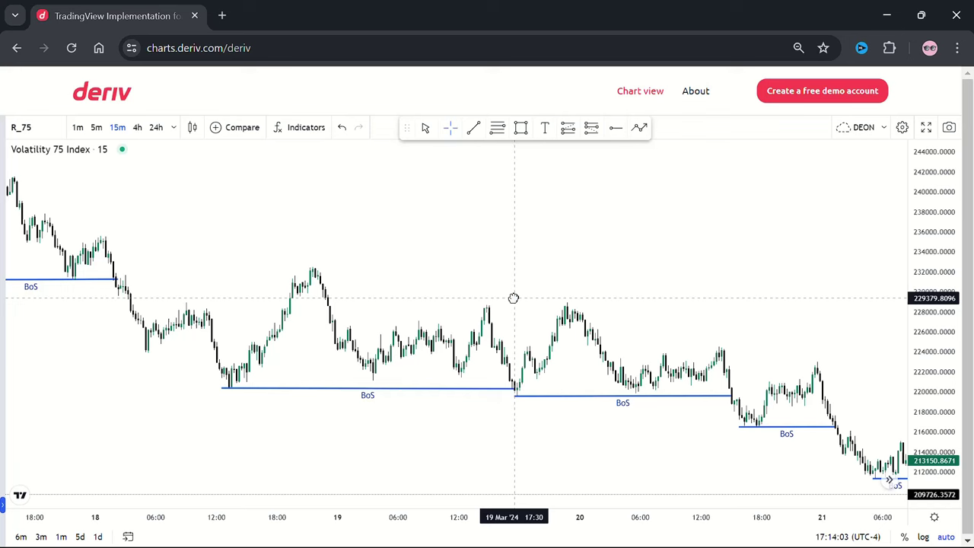
left_click_drag(607, 289, 300, 285)
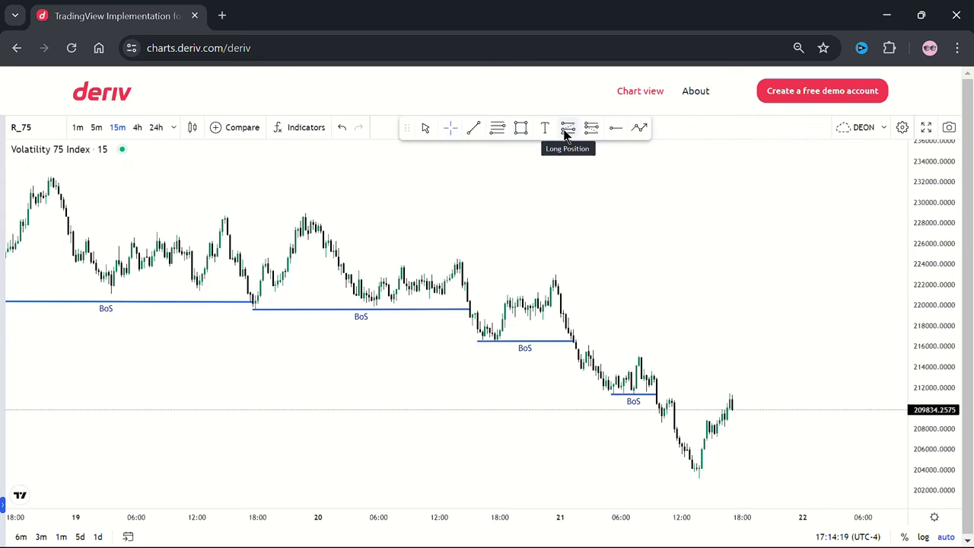
left_click(497, 129)
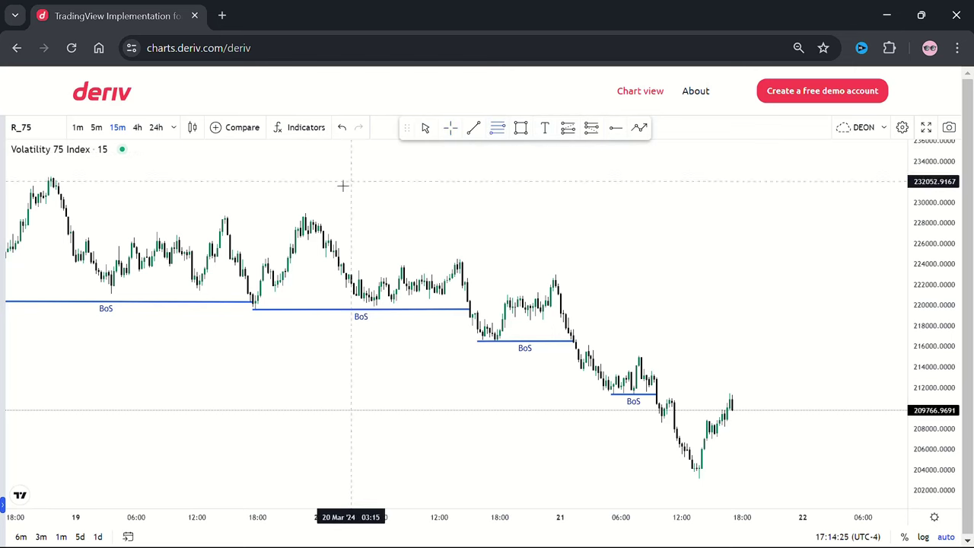
left_click(300, 214)
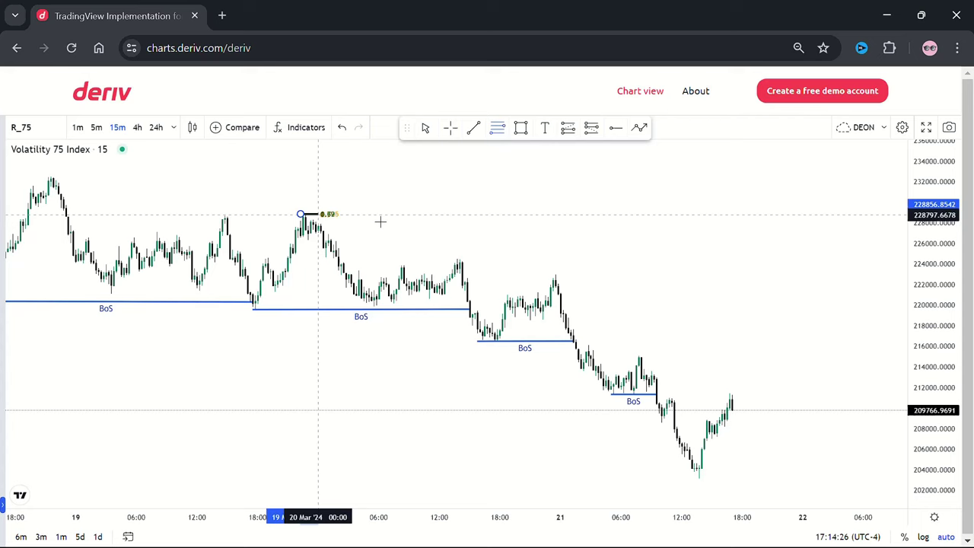
left_click(544, 342)
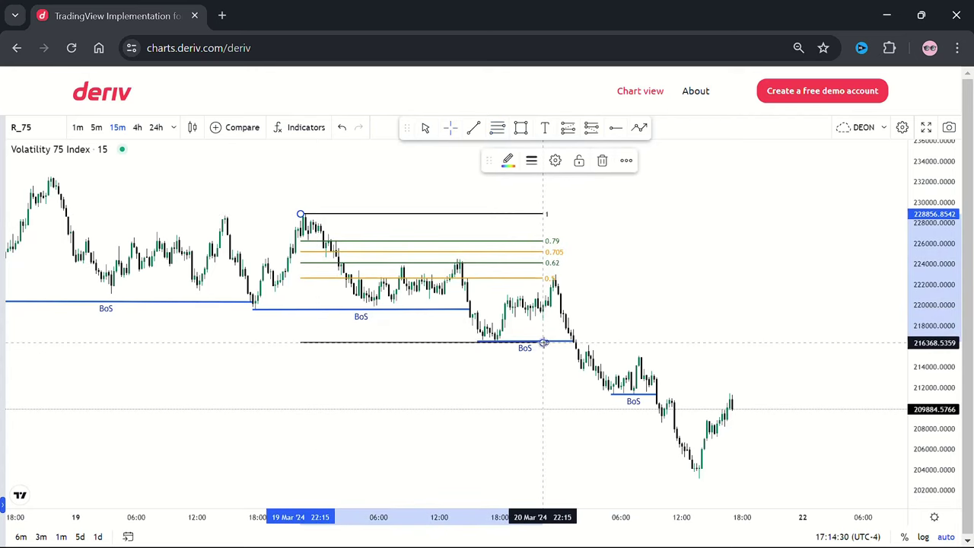
left_click(664, 314)
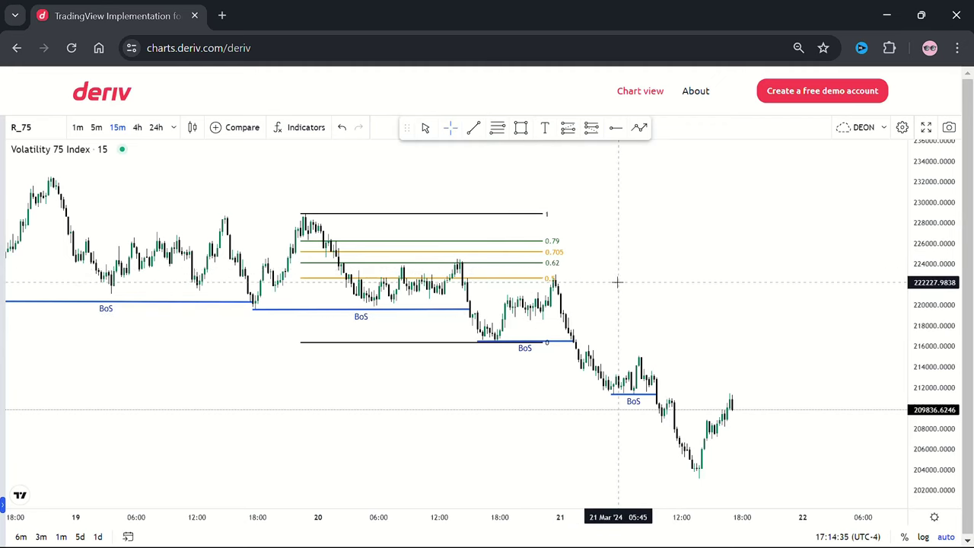
Extend the end of the Fibonacci retracement to 21 March 00:45 at about 216495.5390, level with the BoS line.
scroll(618, 282, "up", 5)
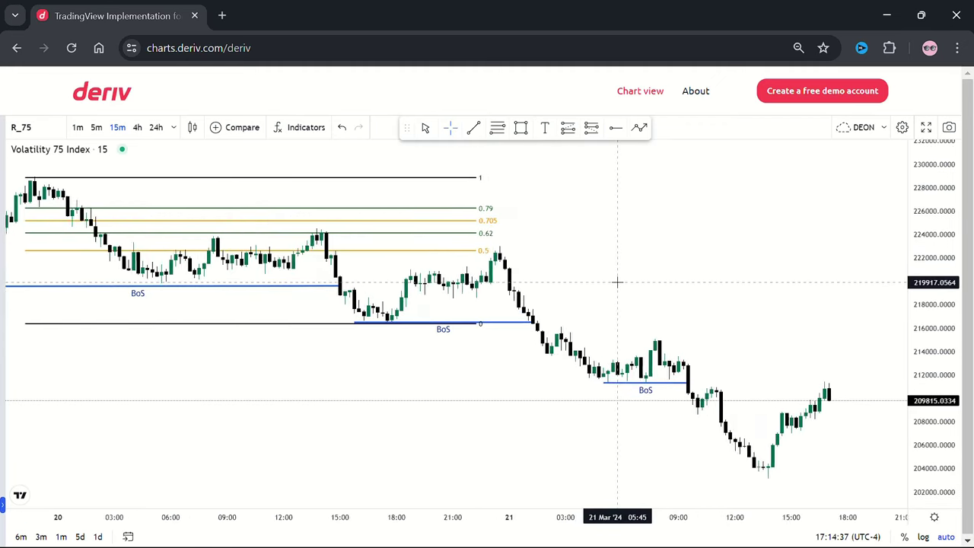
scroll(618, 282, "up", 5)
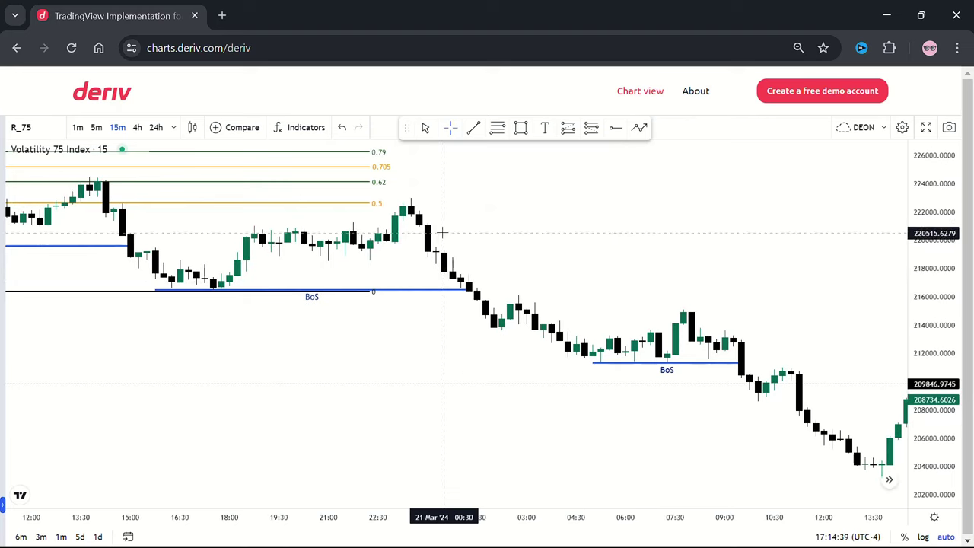
left_click_drag(444, 232, 783, 304)
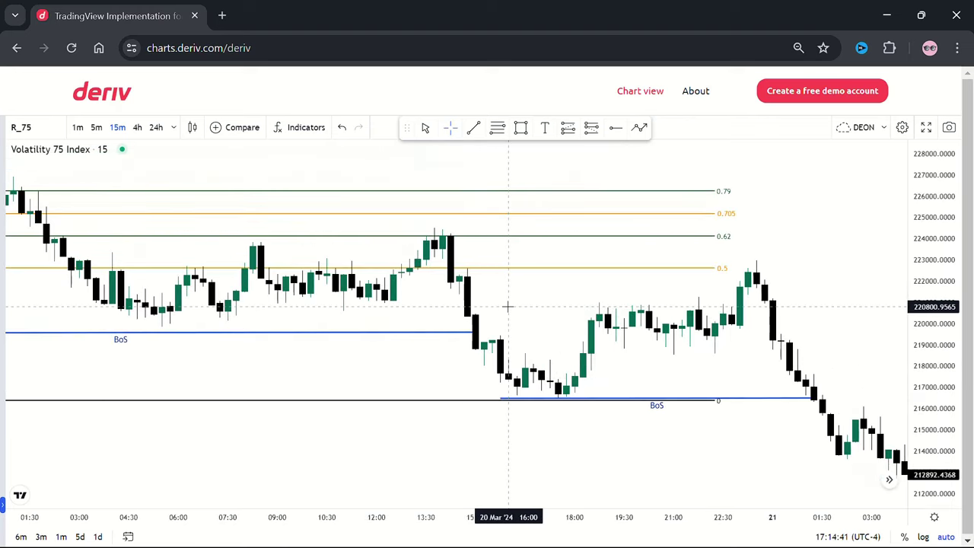
left_click_drag(508, 307, 718, 323)
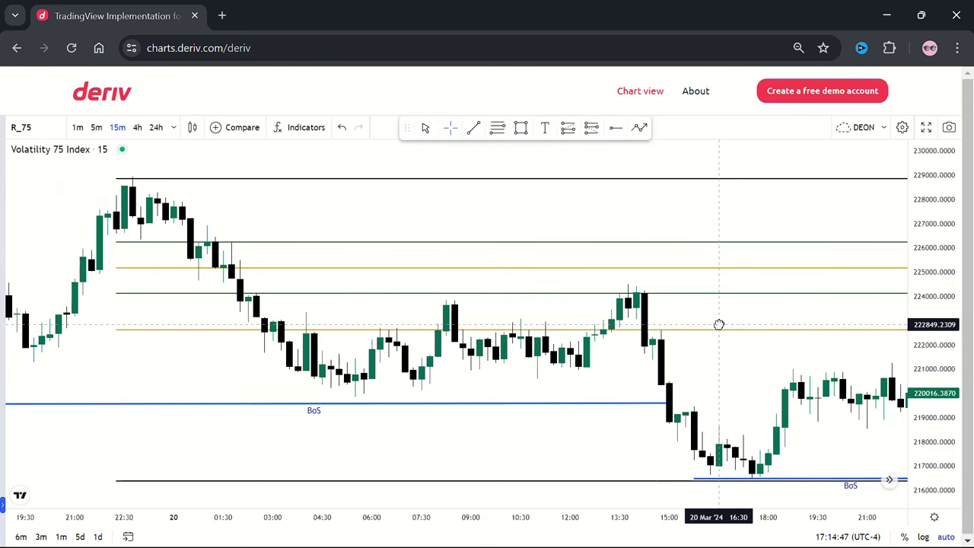
scroll(718, 324, "down", 5)
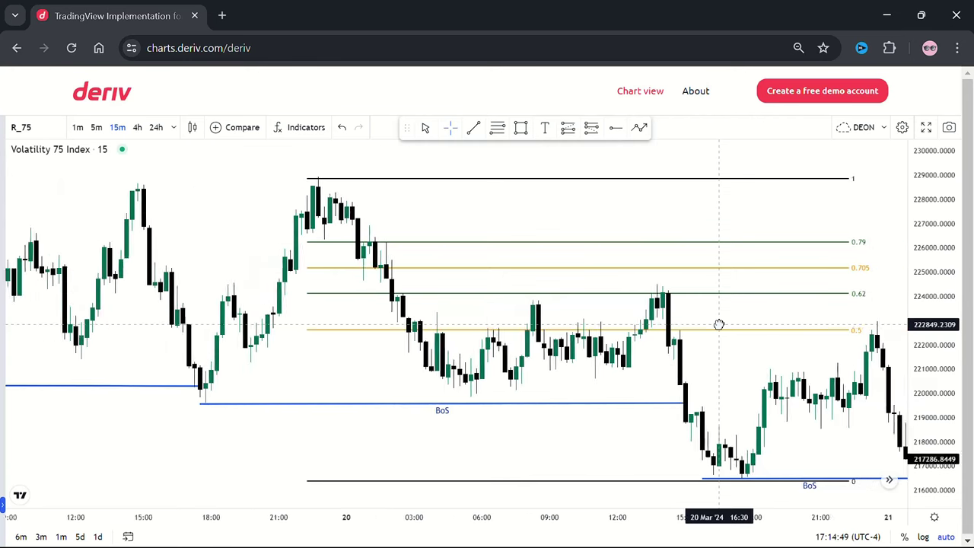
scroll(718, 324, "down", 1)
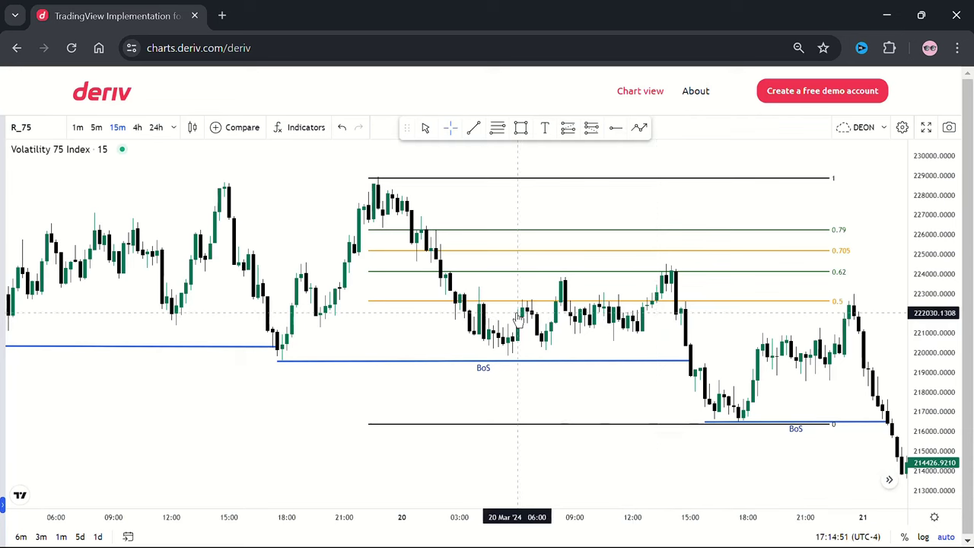
left_click(832, 425)
mouse_move(832, 428)
left_mouse_down()
mouse_move(753, 429)
mouse_move(879, 426)
left_mouse_up()
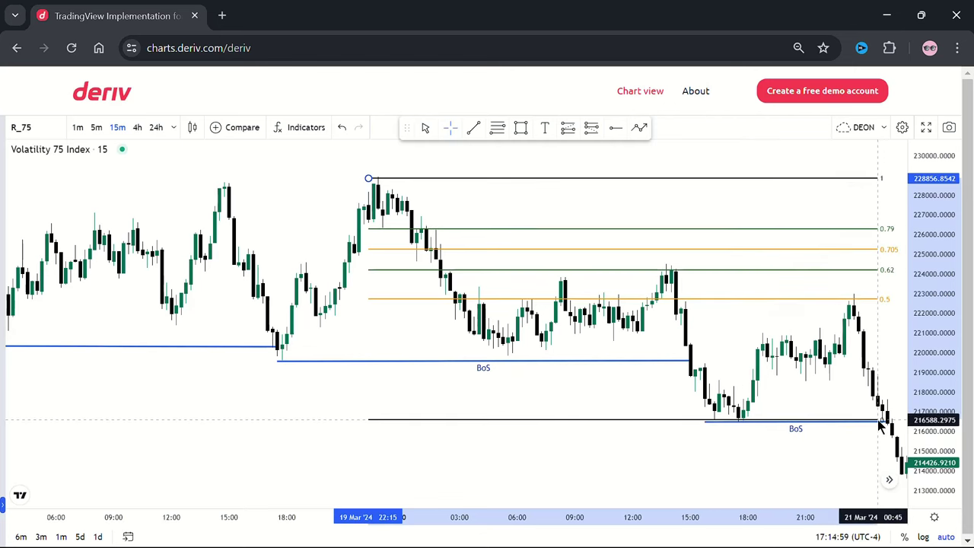
key("Escape")
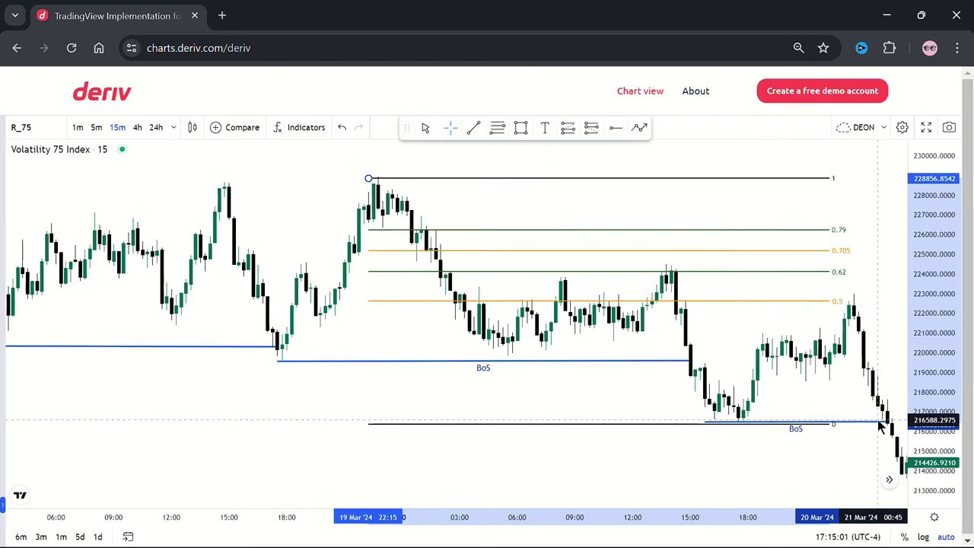
left_click_drag(879, 426, 879, 429)
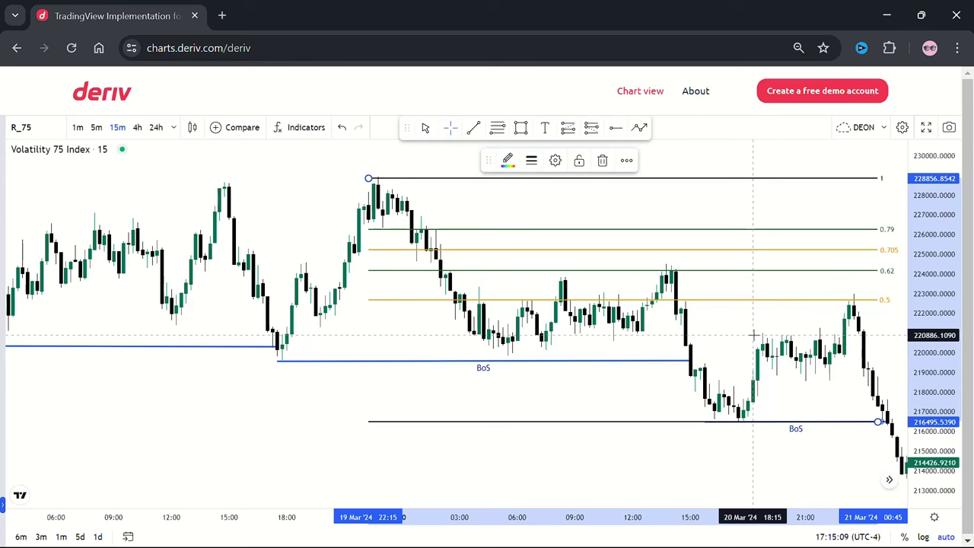
Draw a supply-zone rectangle at the 20 March swing high from 13:45 to 21 March 00:30, between about 223100.8903 and 224414.4602.
left_click_drag(753, 335, 587, 319)
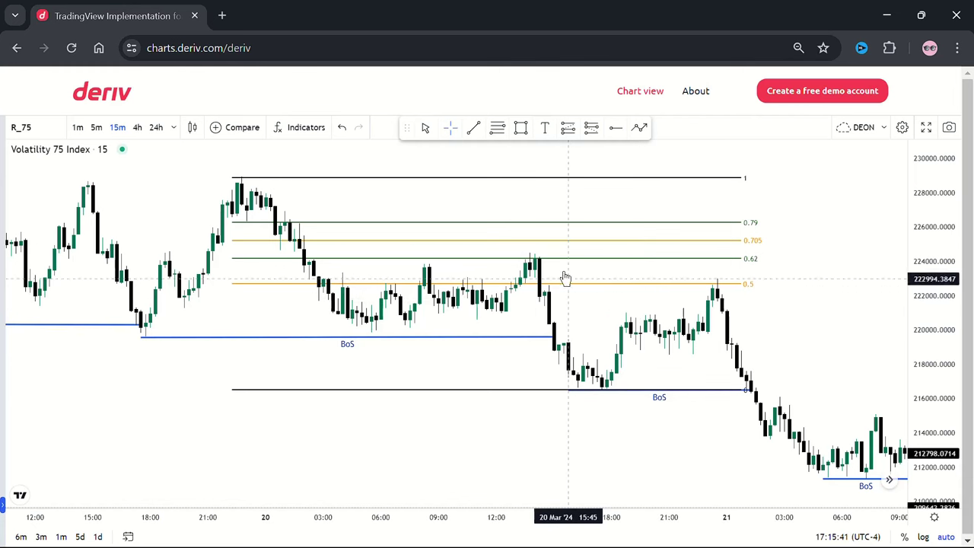
left_click(541, 259)
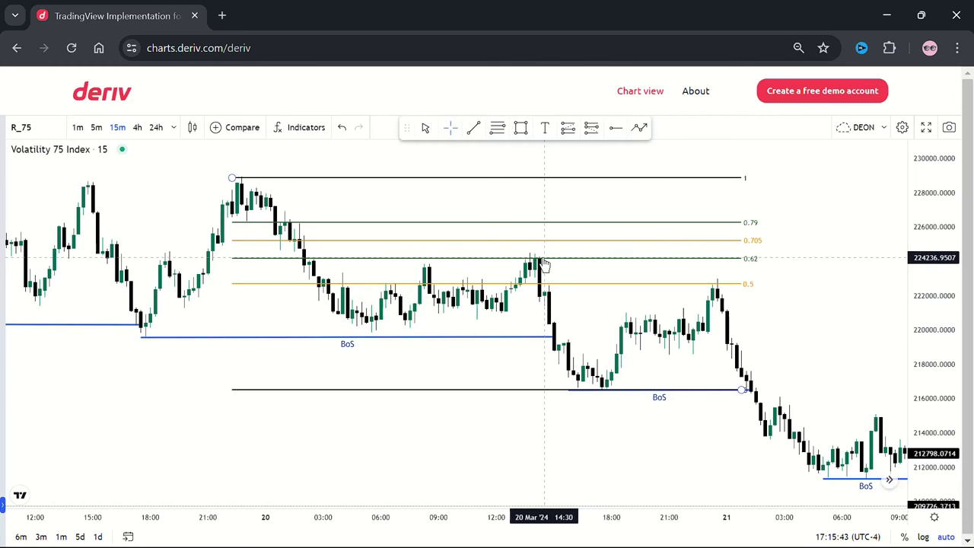
left_click(522, 130)
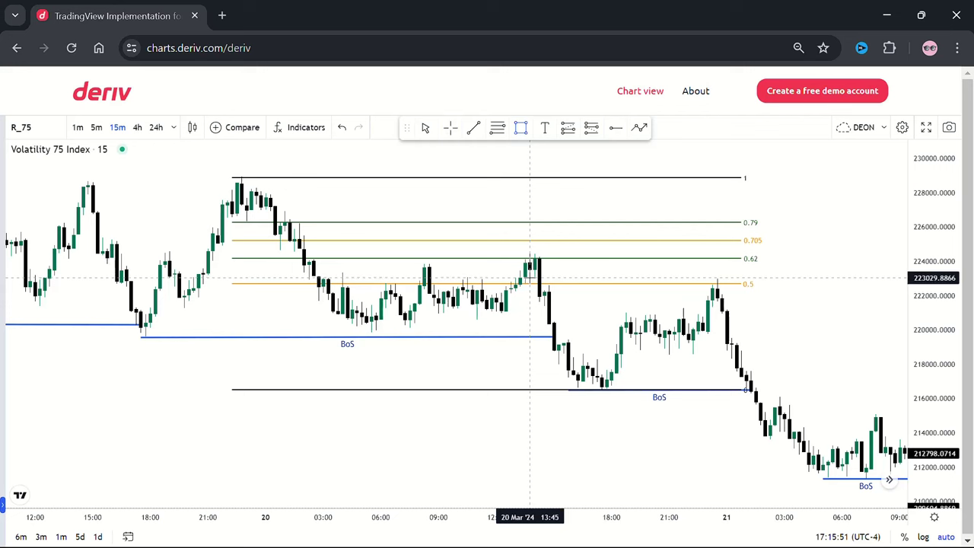
left_click(530, 277)
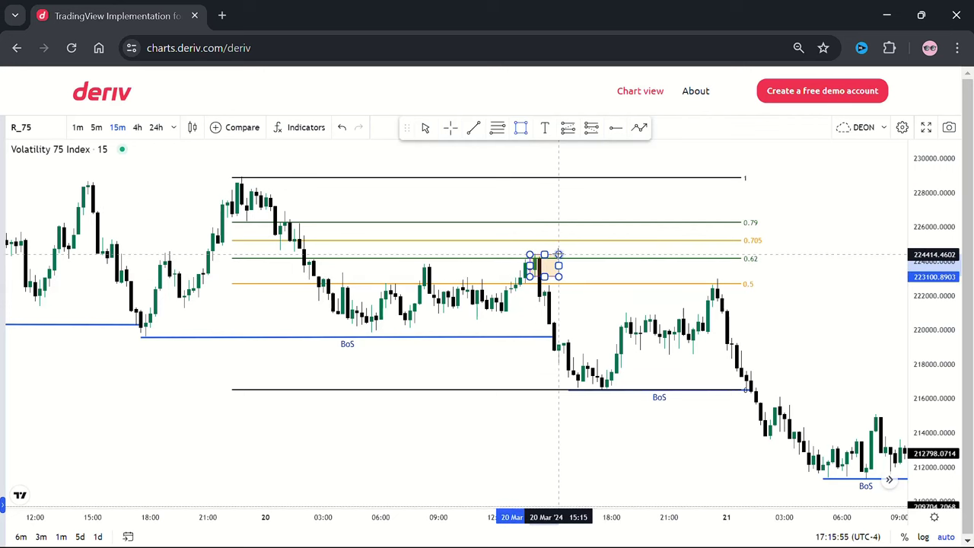
left_click(564, 254)
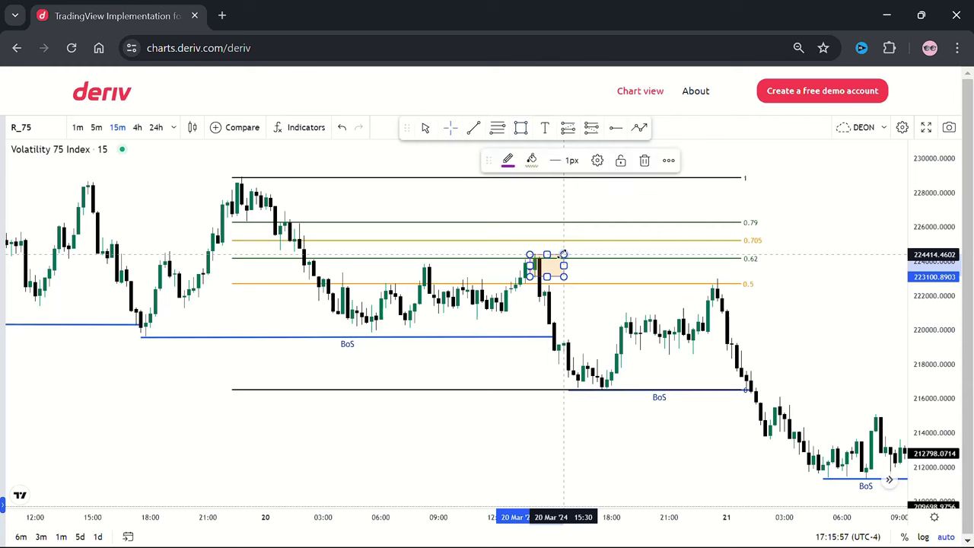
left_click_drag(564, 265, 737, 266)
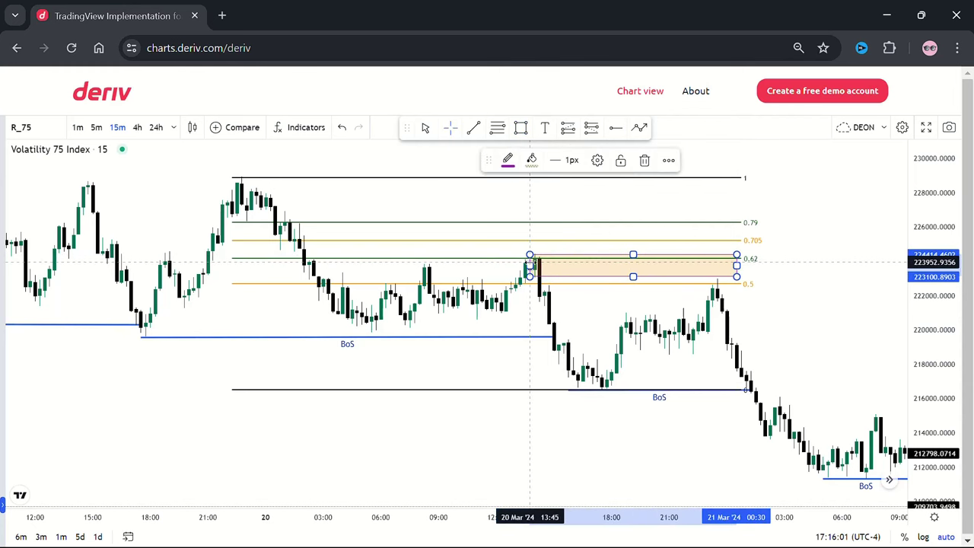
Lower the supply zone's bottom edge to about 223032.2450.
scroll(529, 279, "up", 5)
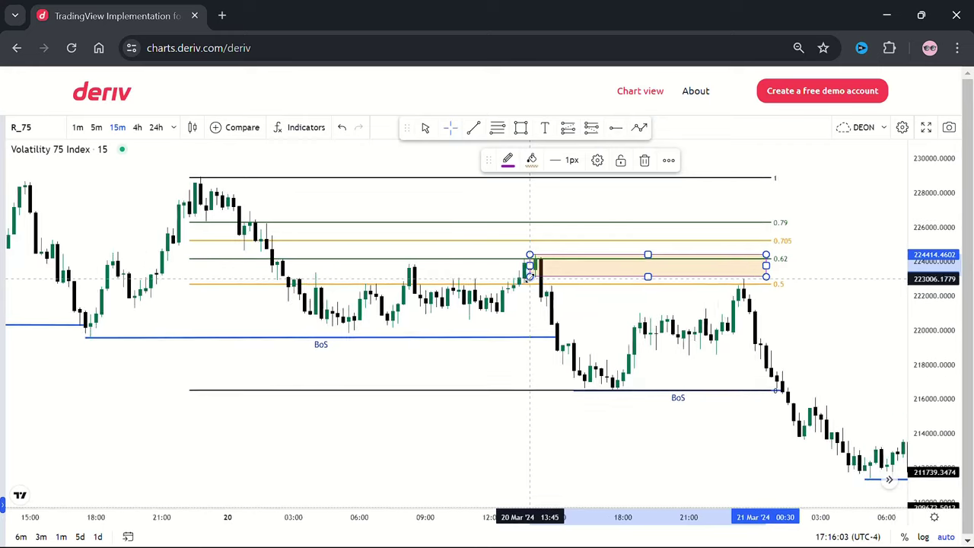
scroll(529, 281, "up", 1)
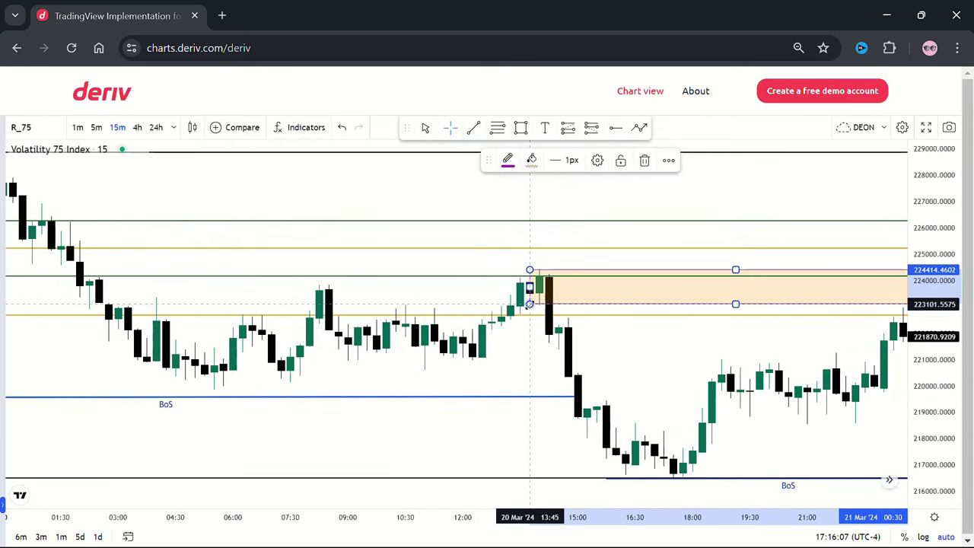
left_click_drag(529, 304, 527, 306)
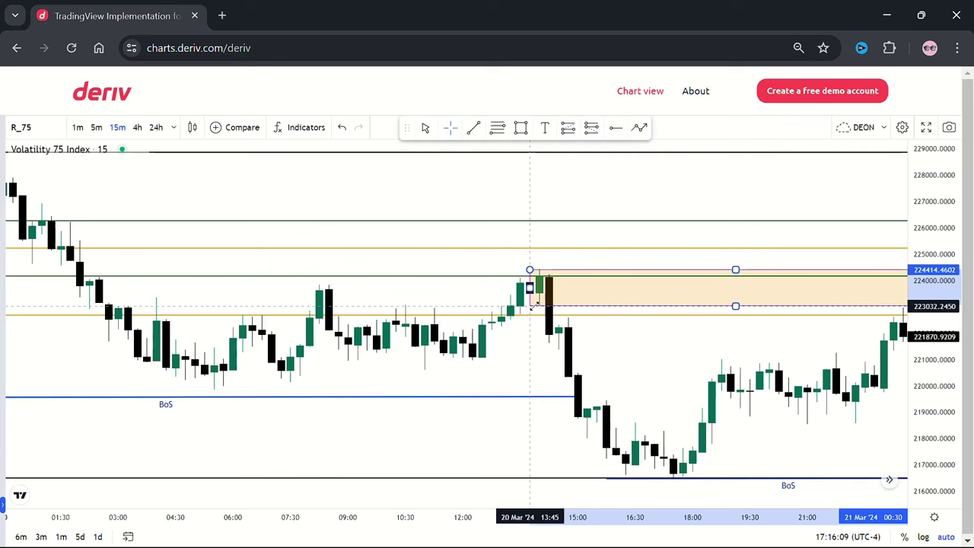
left_click(532, 305)
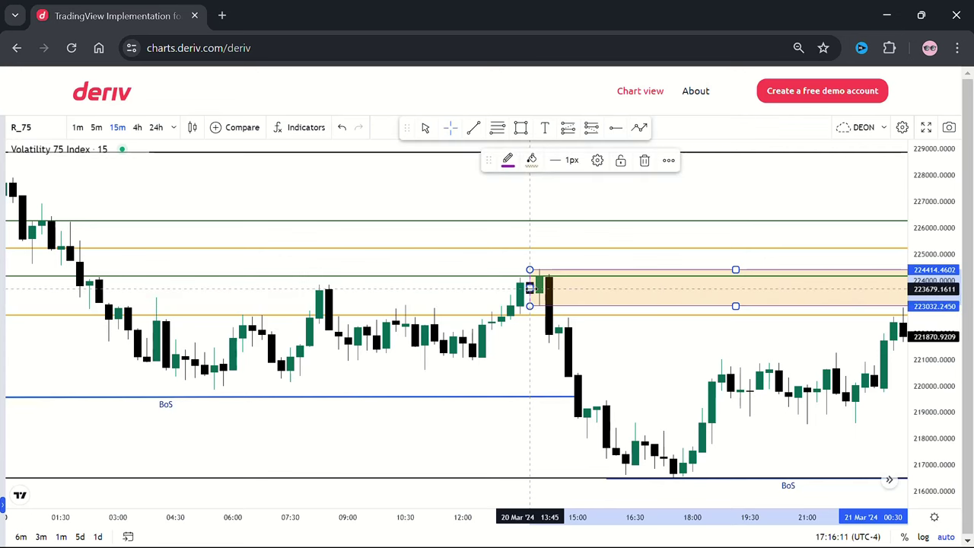
Move the start of the supply zone to the 20 March 14:00 candle.
left_click_drag(530, 288, 549, 288)
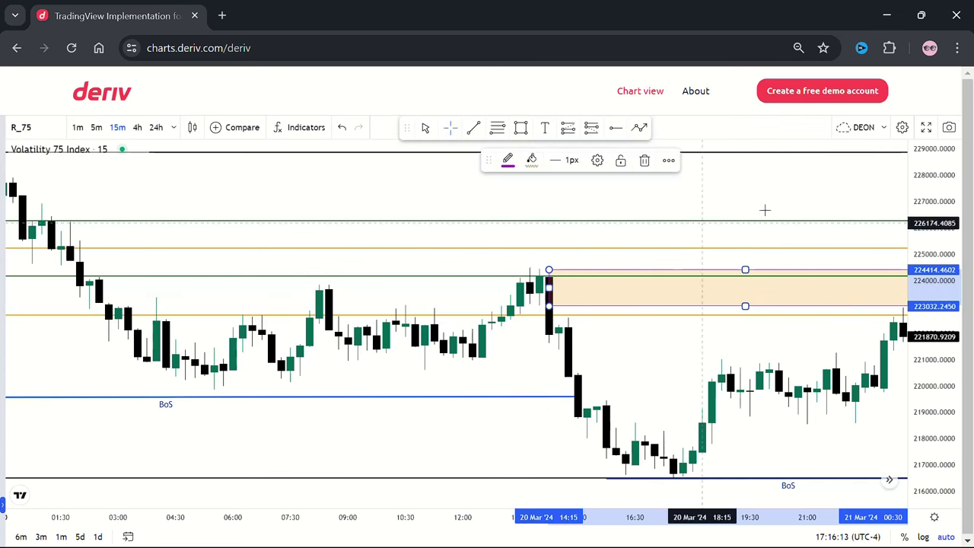
left_click(819, 218)
left_click_drag(819, 218, 654, 221)
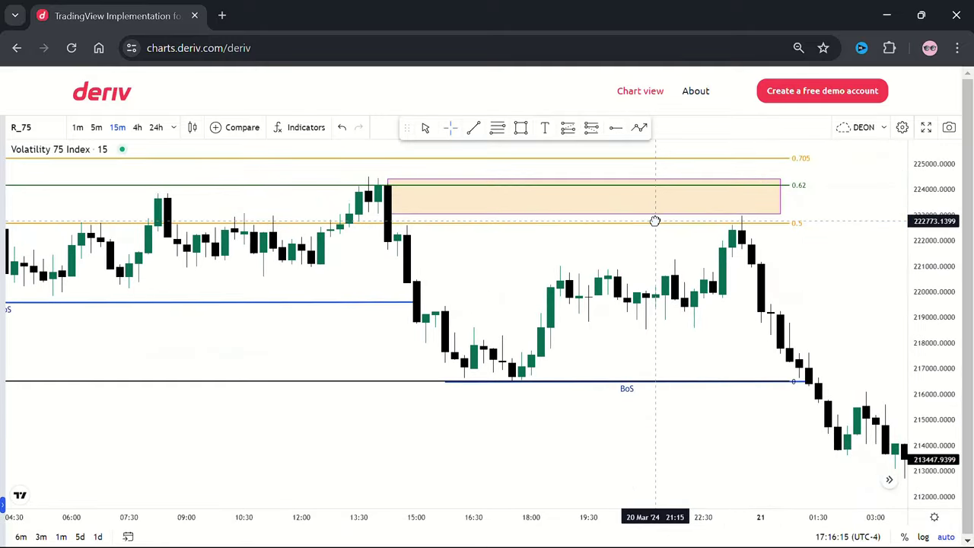
scroll(655, 221, "up", 5)
scroll(655, 222, "up", 5)
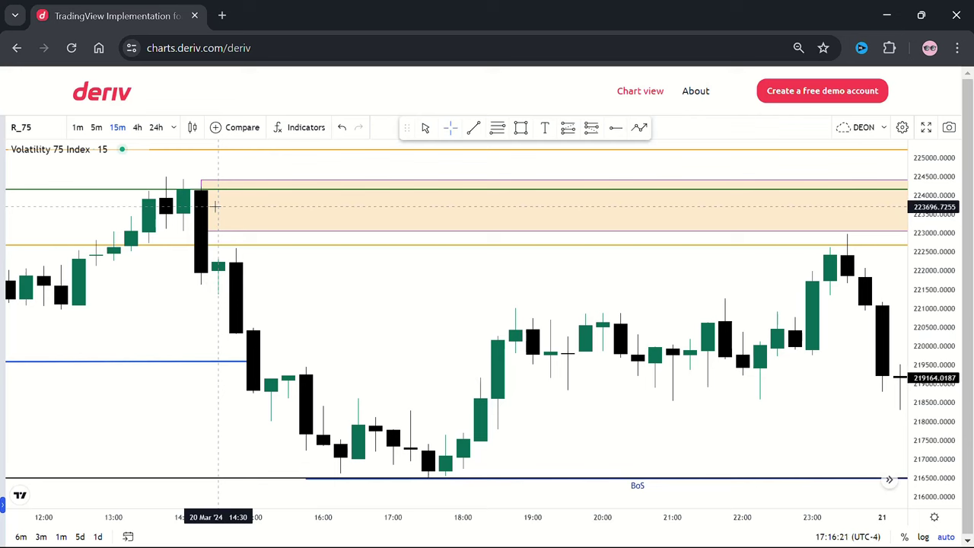
left_click_drag(201, 206, 186, 207)
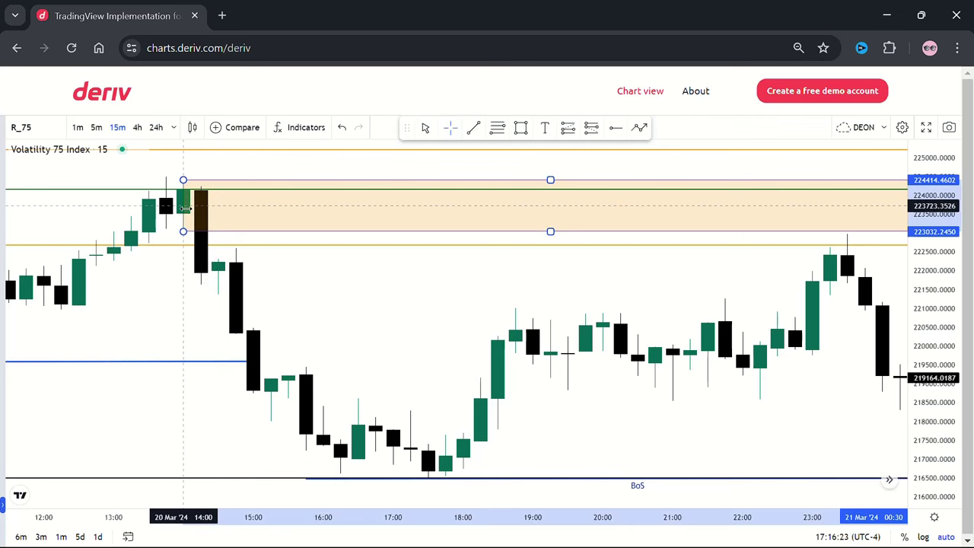
left_click(372, 294)
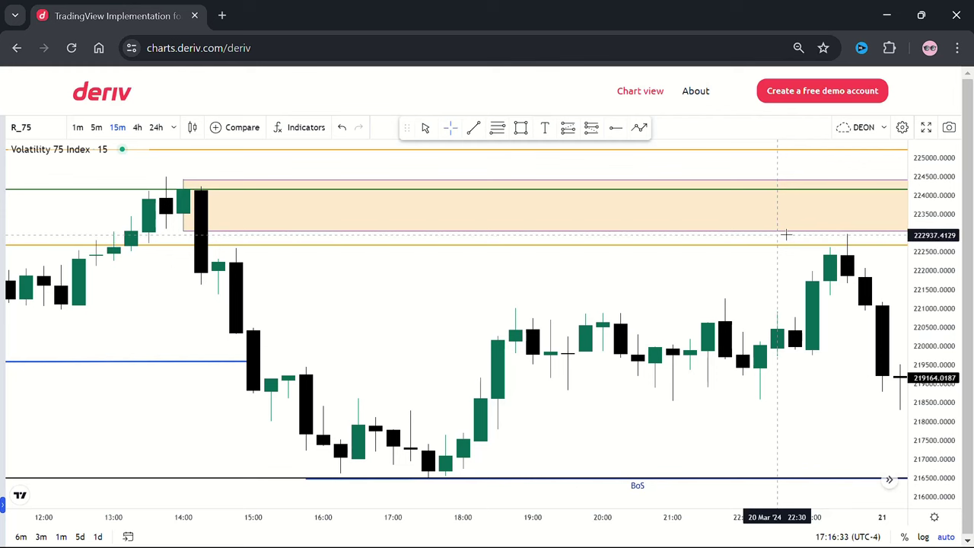
Switch to the 1-minute timeframe and examine the swing high just below the supply zone around 20 March 23:32.
left_click(82, 130)
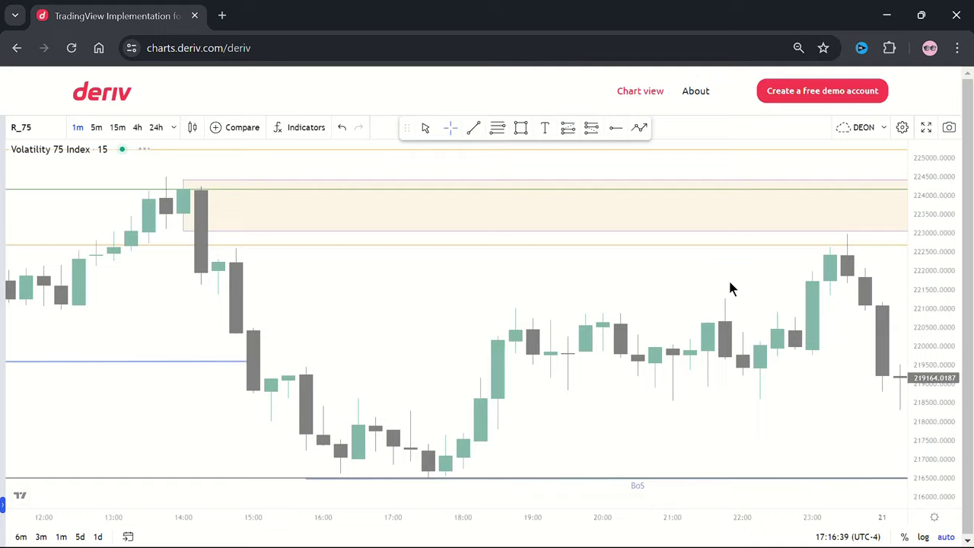
scroll(730, 288, "down", 6)
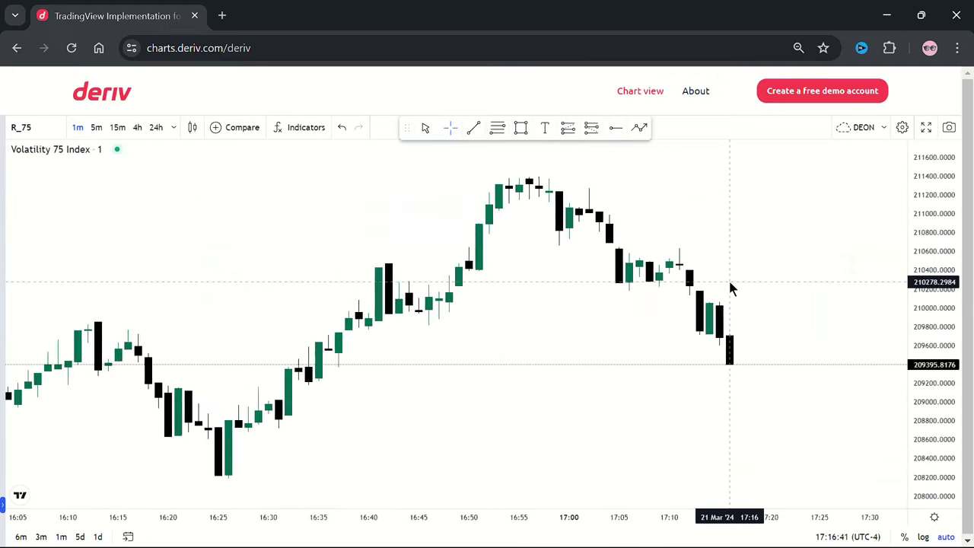
scroll(730, 287, "down", 4)
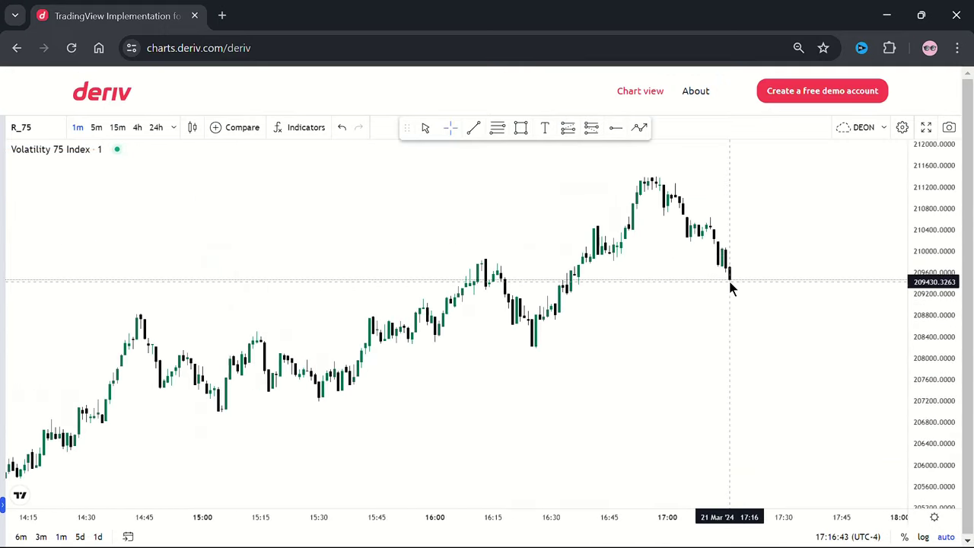
scroll(728, 278, "left", 5)
scroll(728, 282, "left", 10)
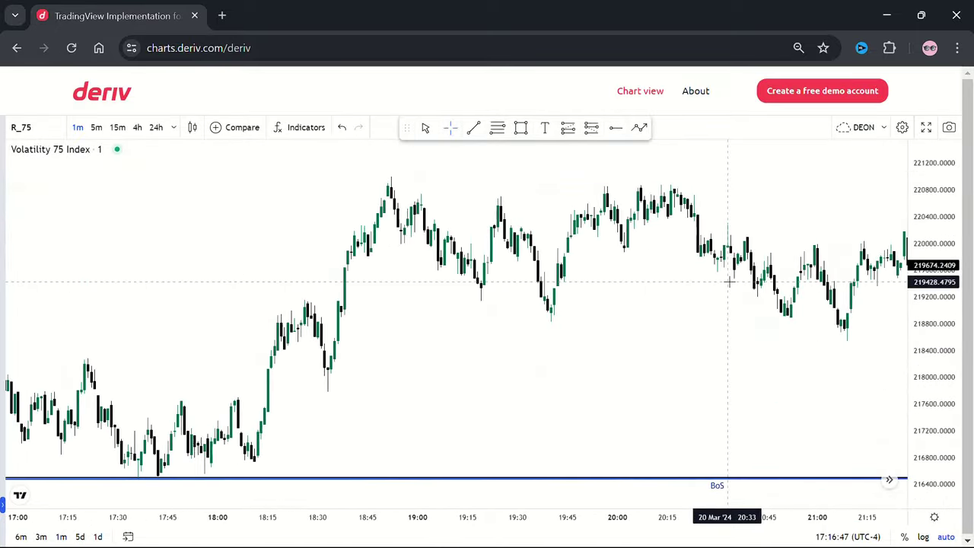
scroll(728, 280, "right", 10)
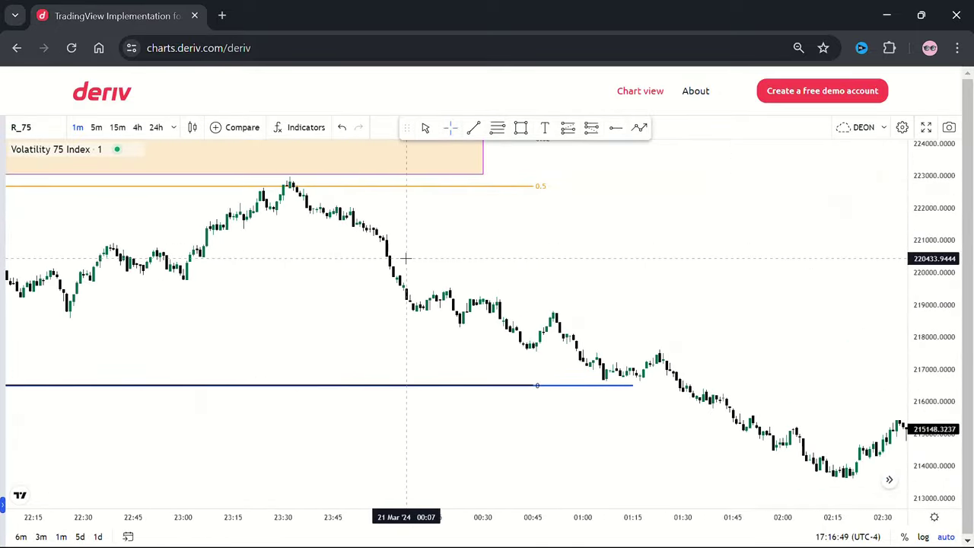
scroll(326, 270, "up", 2)
scroll(327, 270, "up", 4)
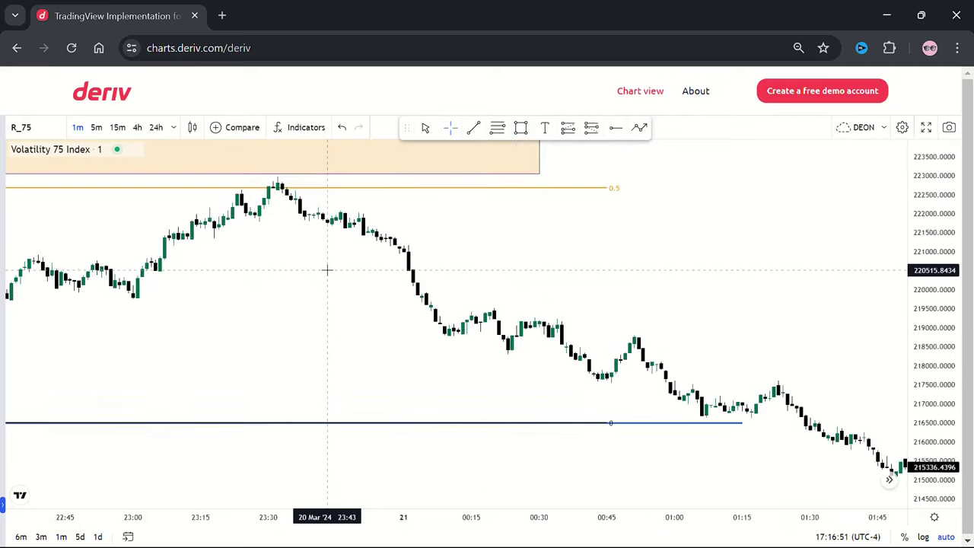
scroll(327, 269, "up", 3)
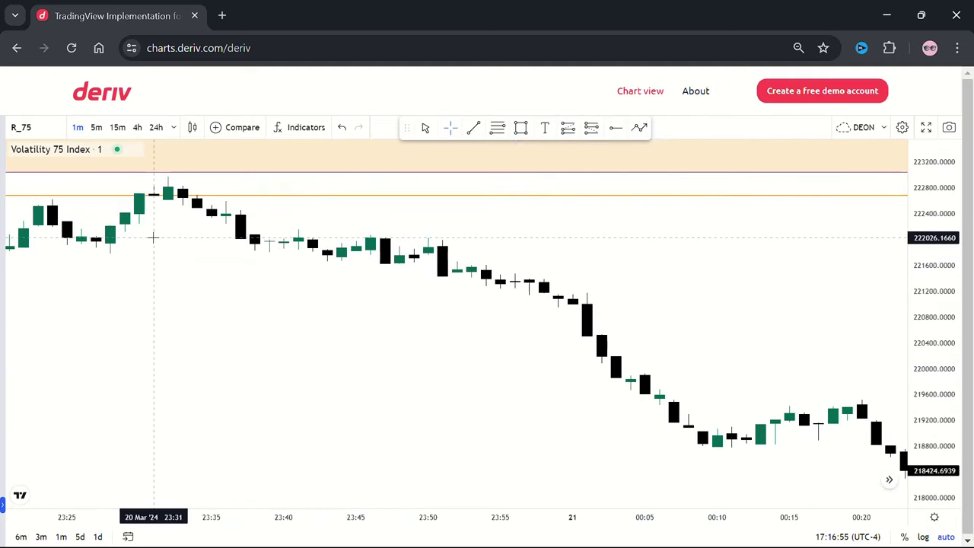
left_click_drag(153, 238, 269, 264)
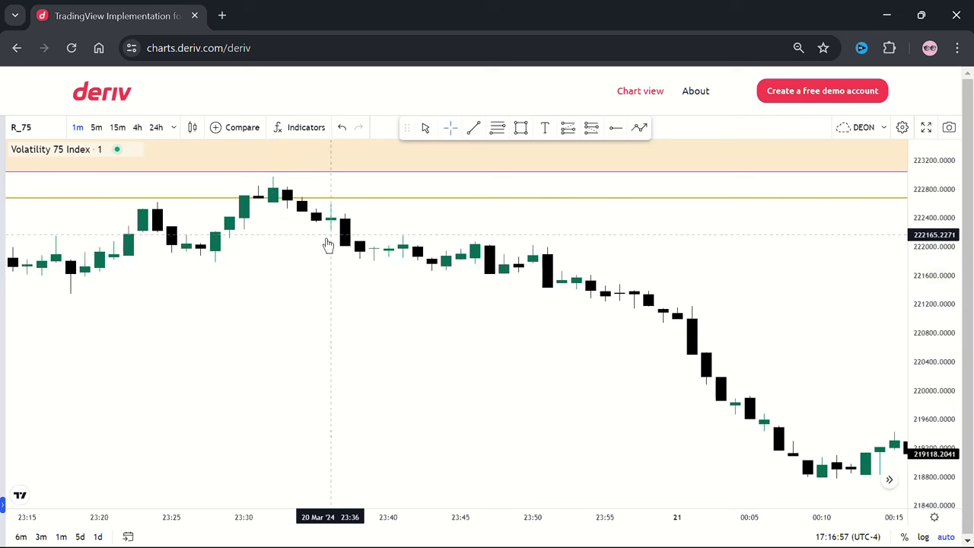
scroll(266, 262, "up", 4)
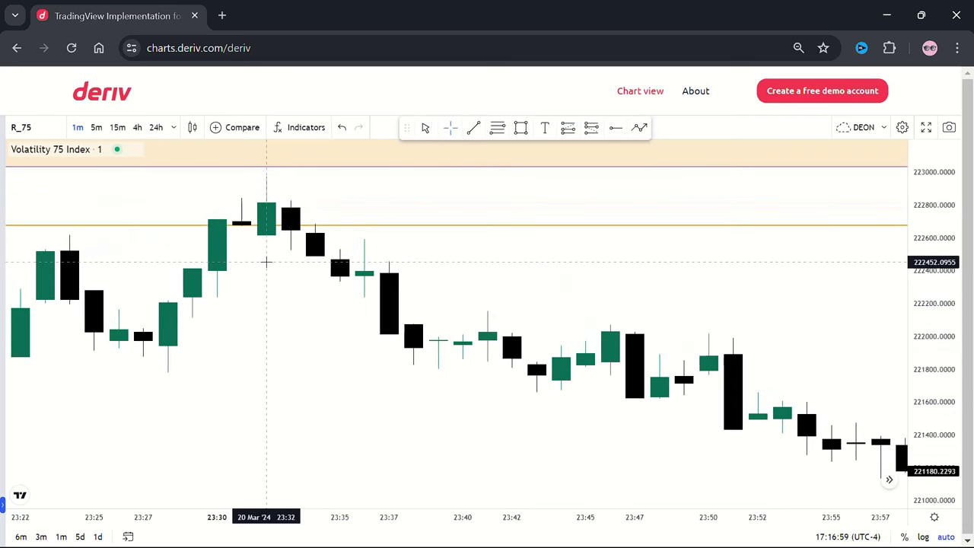
scroll(267, 262, "up", 4)
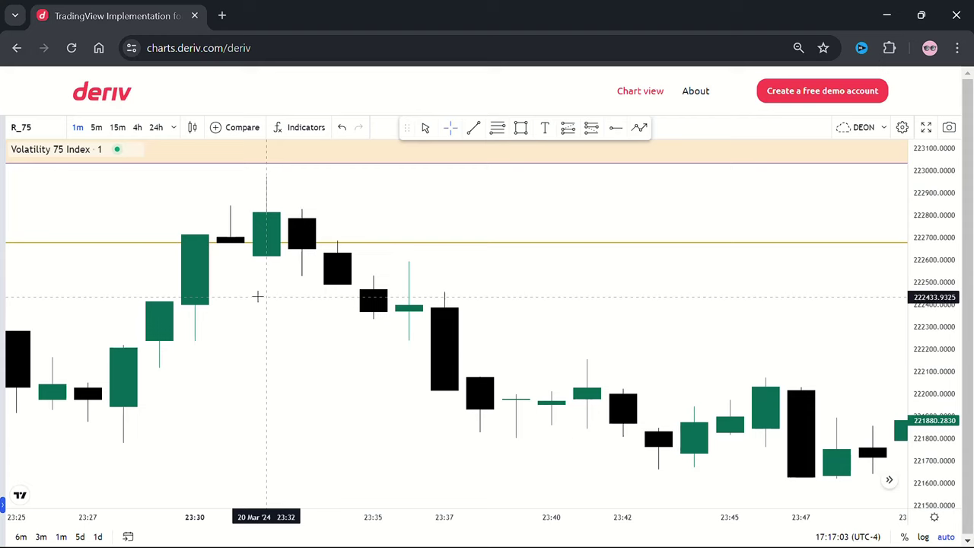
left_click_drag(293, 285, 400, 287)
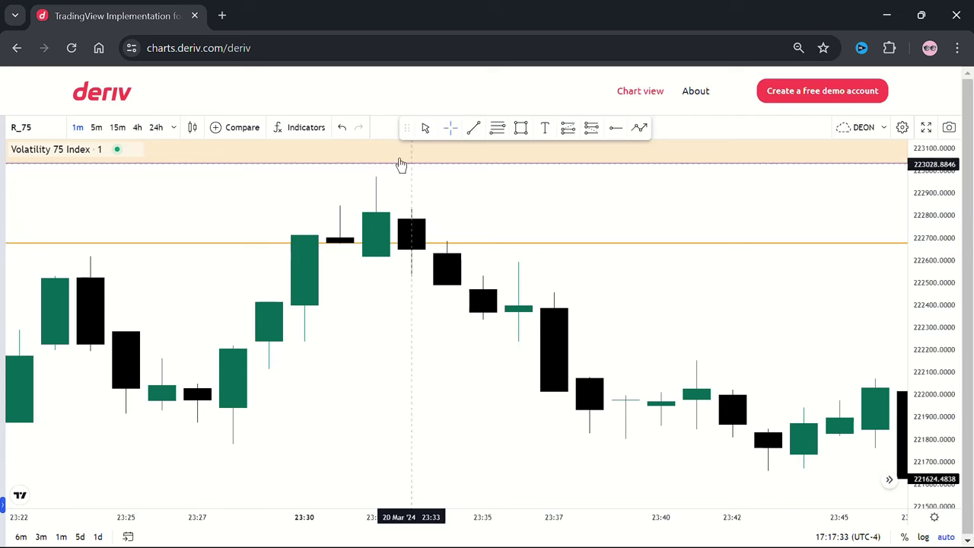
Draw a small supply-zone rectangle at the swing high from 20 March 23:31 to 23:34, between about 222672.5834 and 222843.9344.
left_click(519, 129)
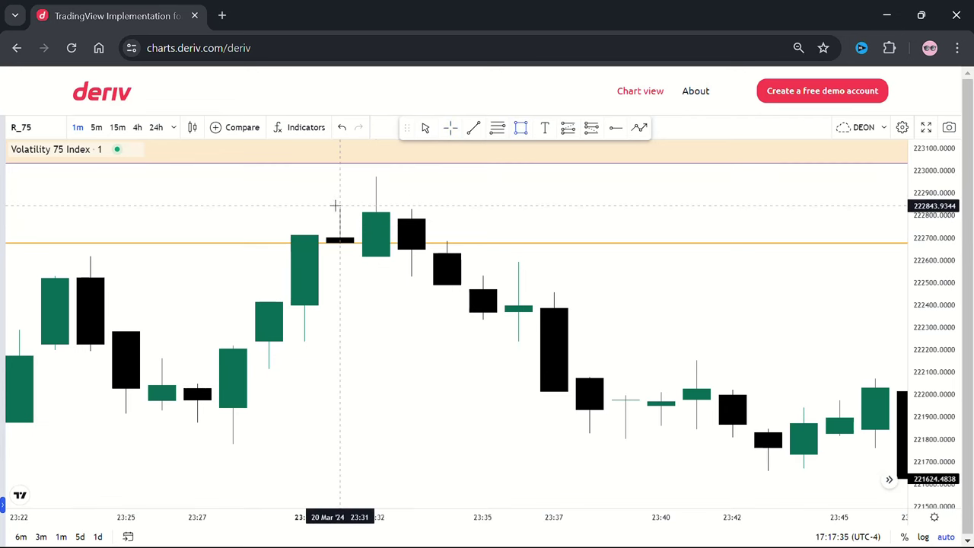
mouse_move(340, 206)
left_mouse_down()
mouse_move(340, 242)
mouse_move(447, 242)
left_mouse_up()
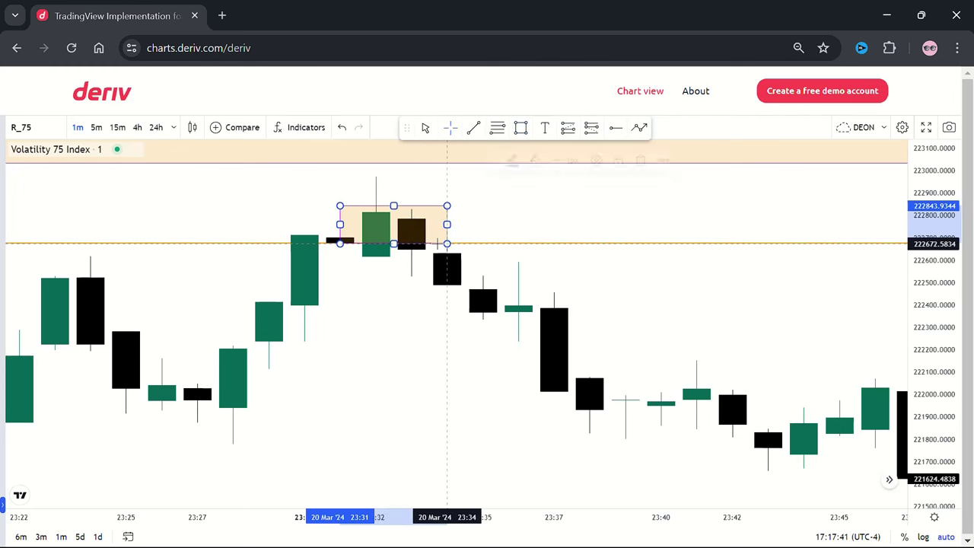
left_click(678, 254)
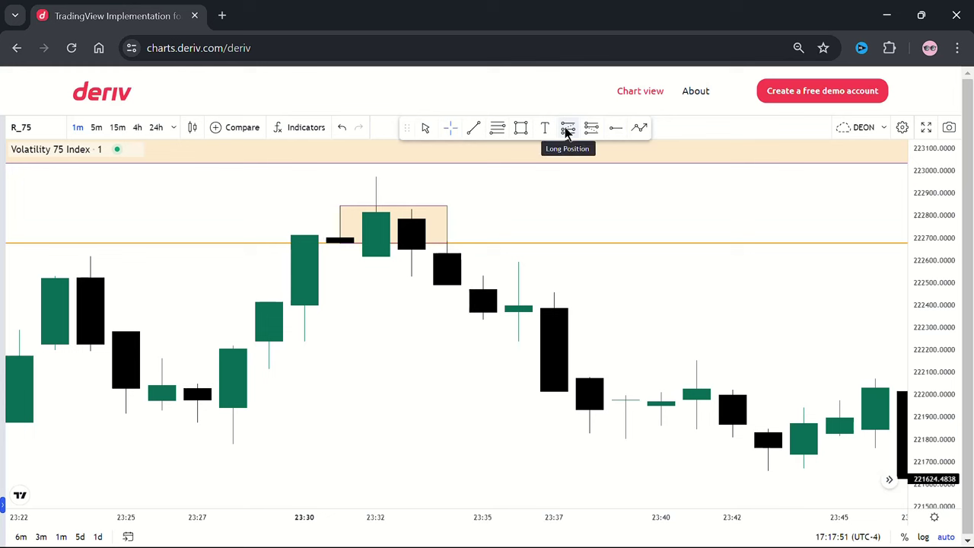
Place a short position at the 23:33 candle with entry about 222678.0231 and its stop at about 222860.2535.
left_click(592, 128)
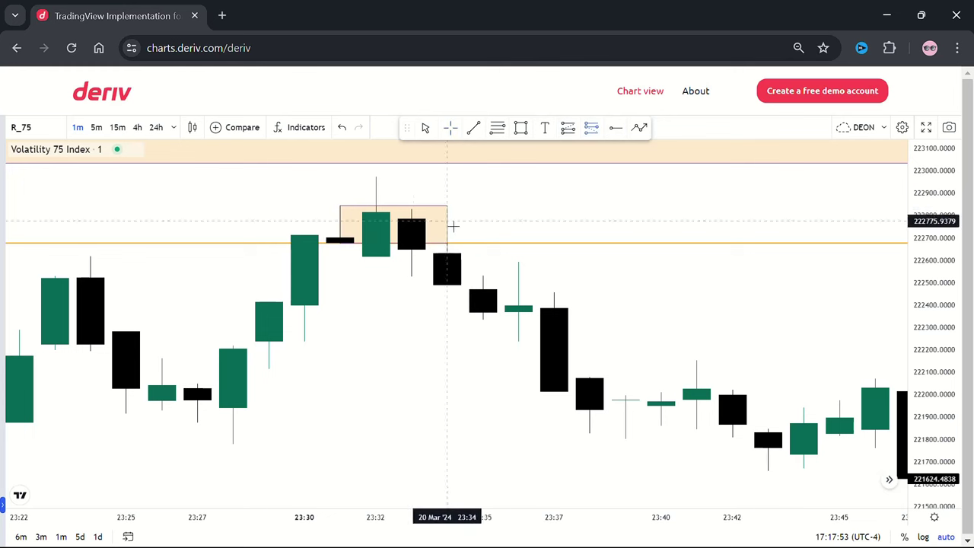
left_click(409, 242)
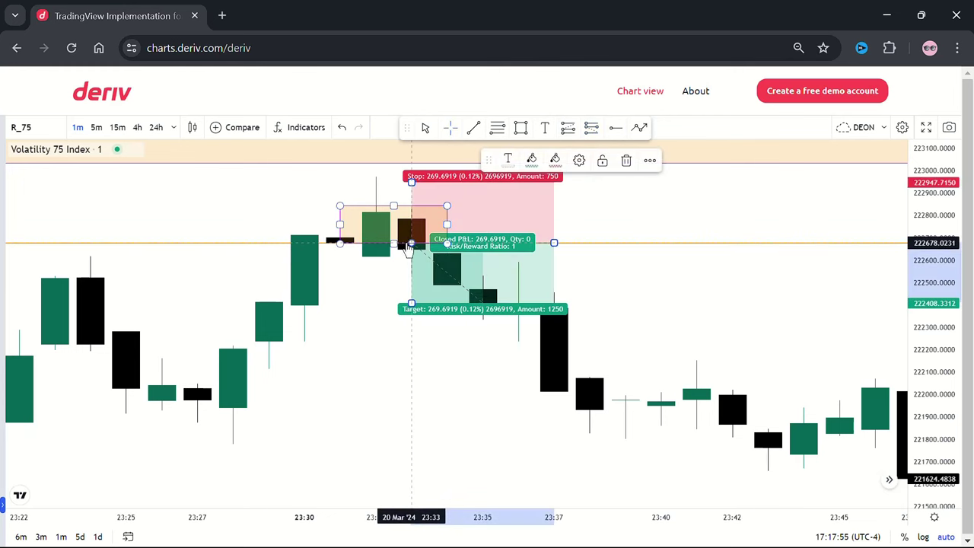
left_click_drag(411, 182, 416, 203)
left_click(639, 185)
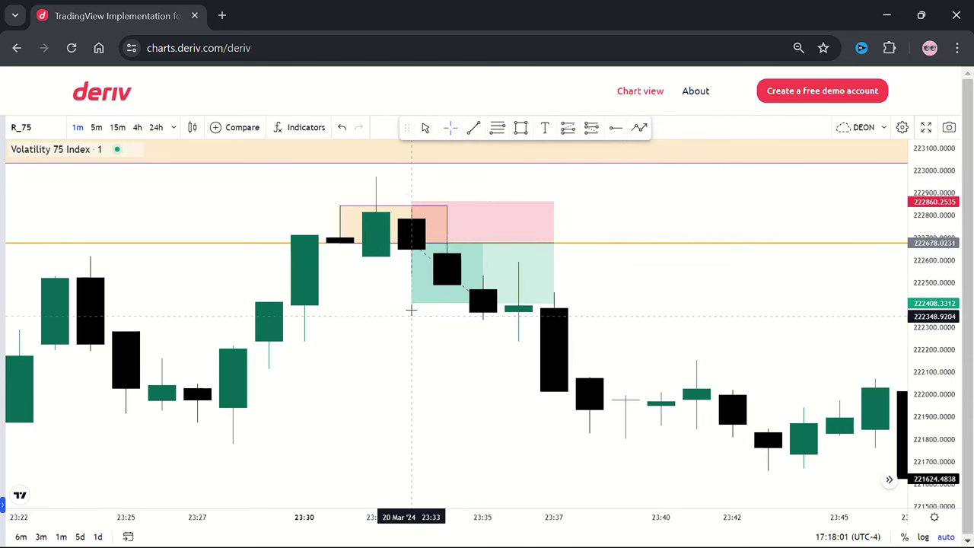
Try the short position's target near 221783.1902, and raise it to about 222313.5623 for a risk/reward ratio of 2.
left_click(411, 242)
mouse_move(411, 303)
left_mouse_down()
mouse_move(403, 496)
mouse_move(402, 444)
left_mouse_up()
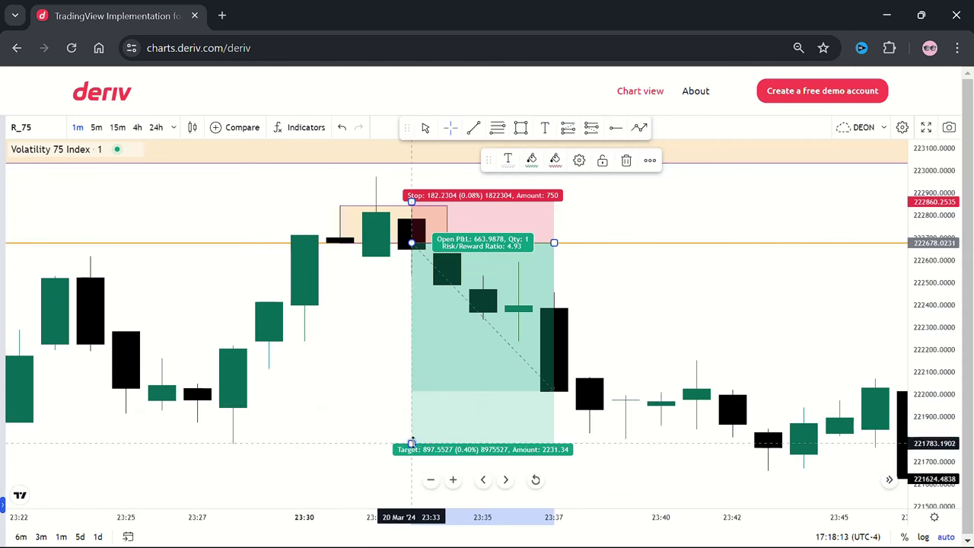
left_click_drag(411, 443, 420, 326)
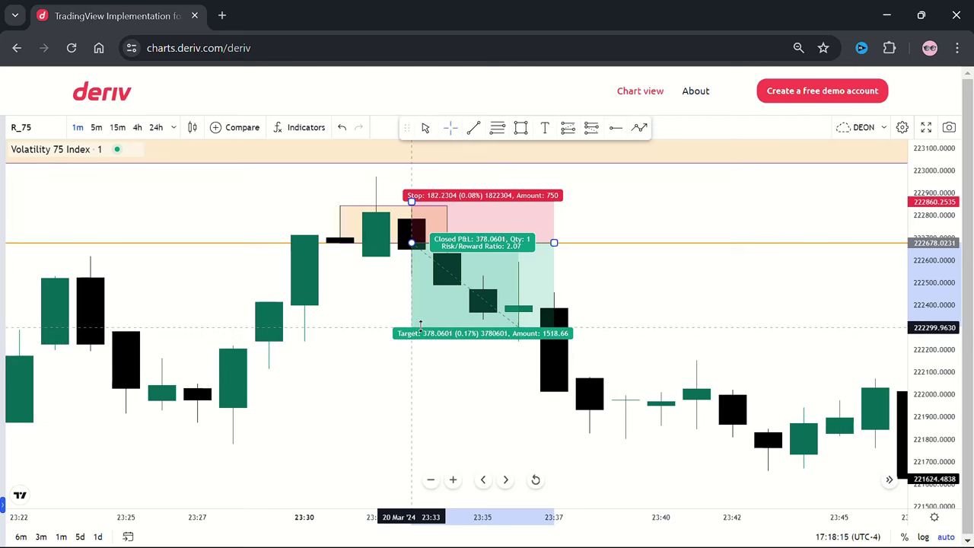
left_click(369, 311)
left_click(456, 327)
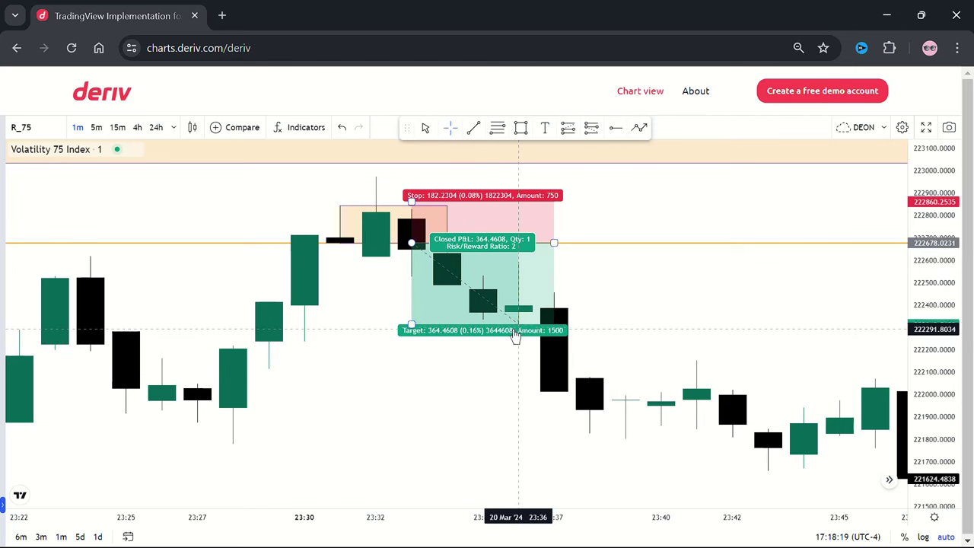
Tighten the short position's stop to the small supply zone's upper edge at 222843.9344.
left_click(412, 200)
mouse_move(412, 200)
left_mouse_down()
mouse_move(411, 240)
mouse_move(411, 202)
left_mouse_up()
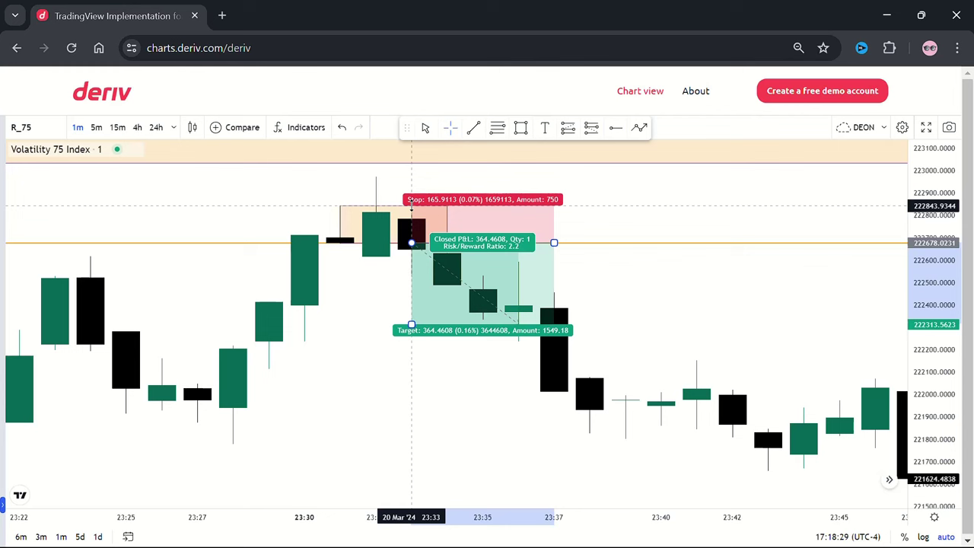
left_click(411, 205)
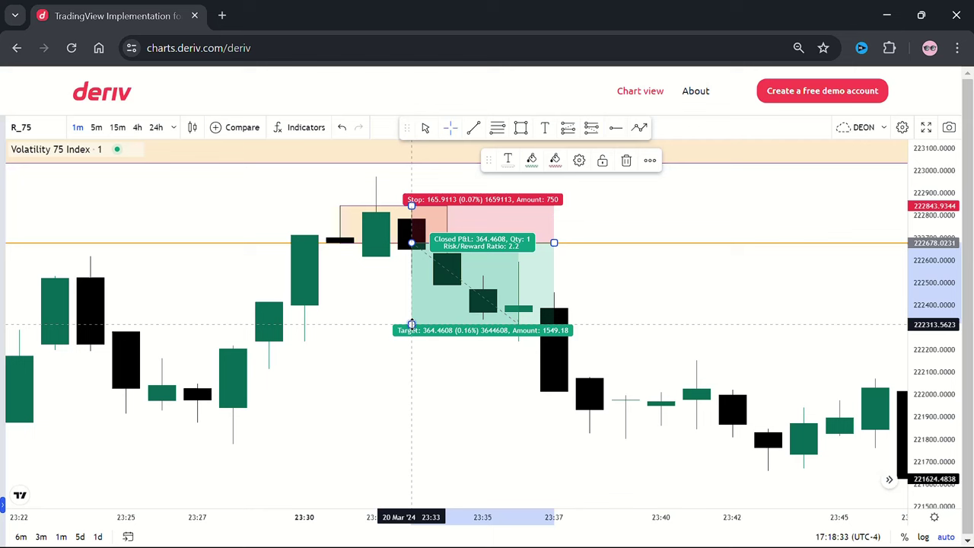
Extend the short position's target to about 221785.9101, near the low of the 23:28 candle, and review the trade.
left_click_drag(411, 324, 410, 440)
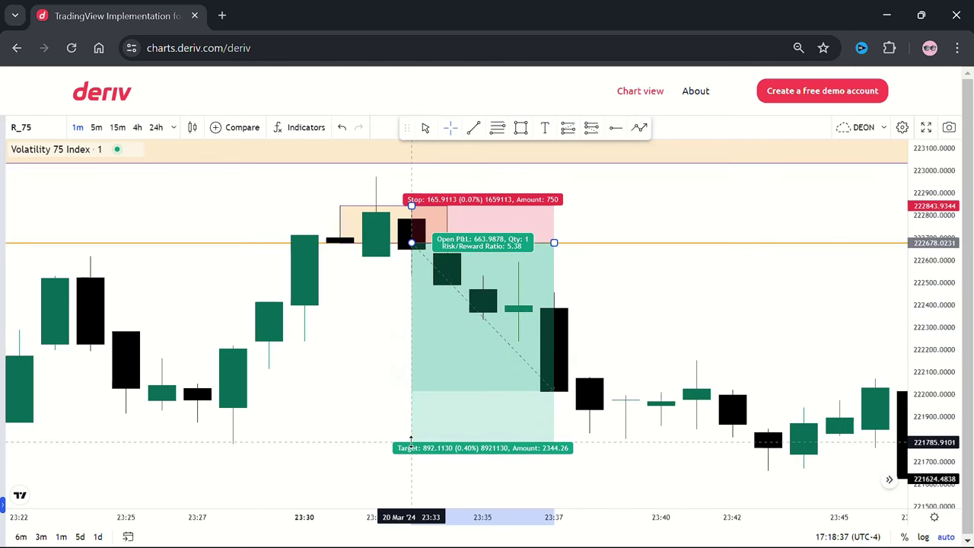
left_click(368, 391)
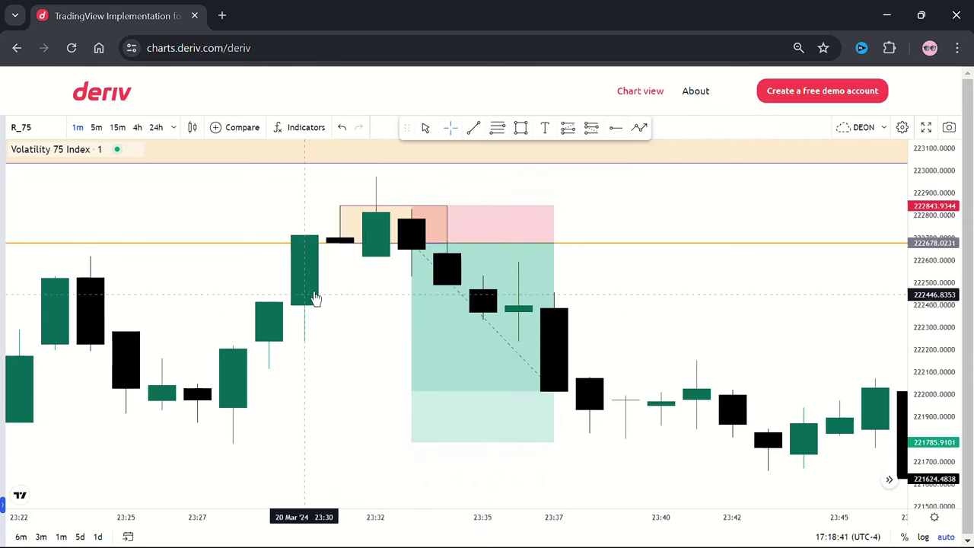
left_click(446, 439)
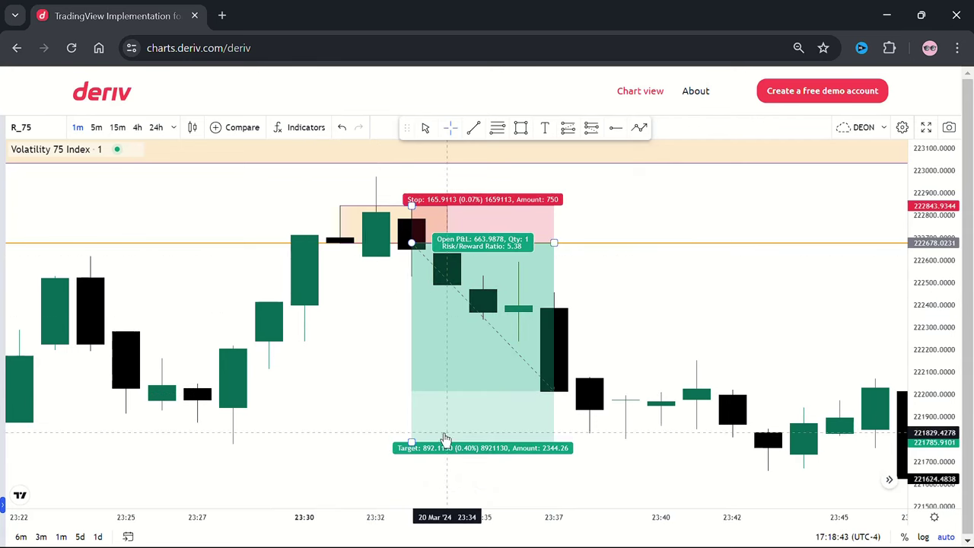
left_click(377, 455)
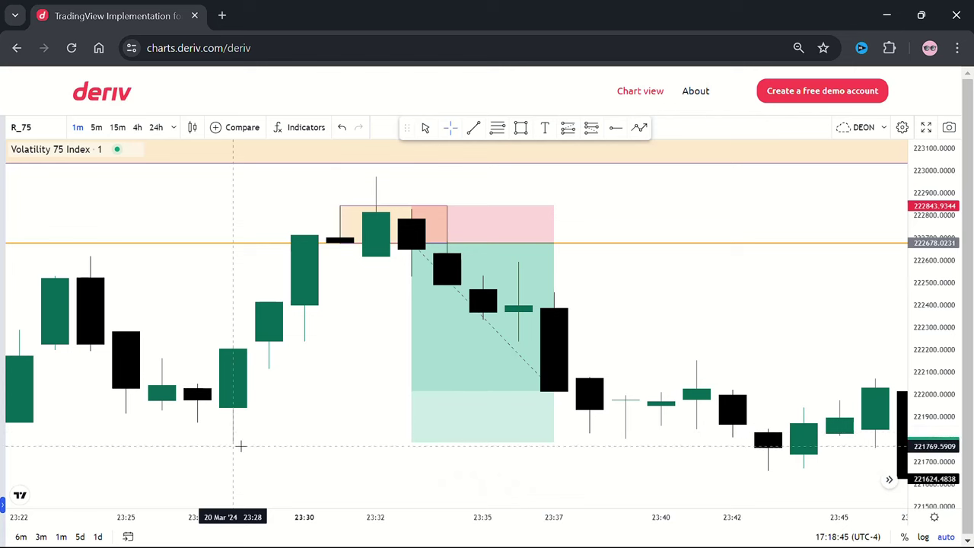
left_click(447, 422)
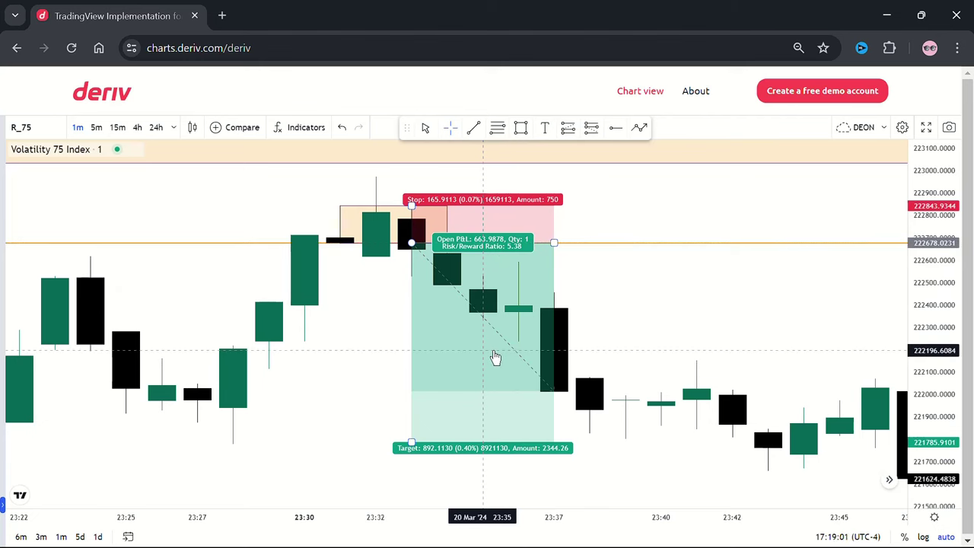
Switch to the 15-minute timeframe and examine the swing high beneath the supply zone and the 0.5 Fibonacci level.
left_click(118, 127)
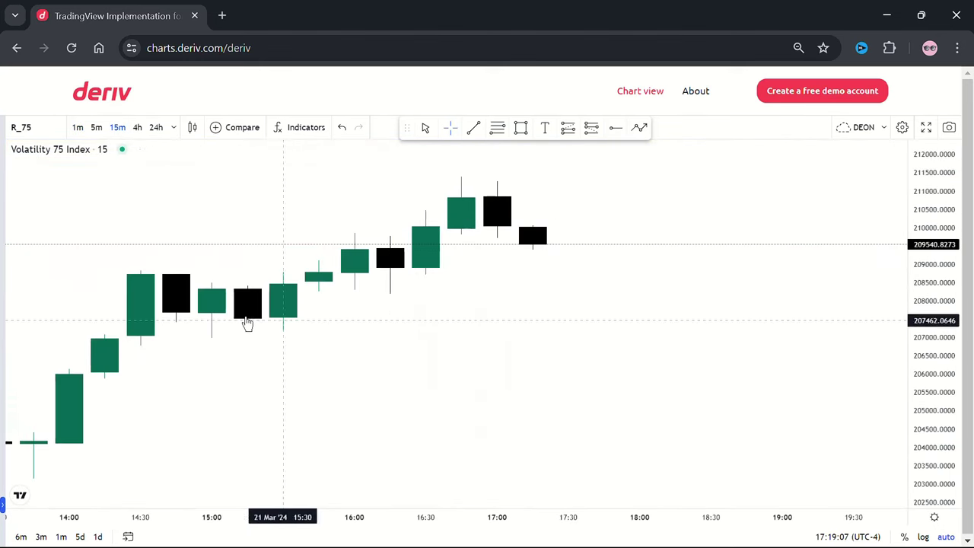
scroll(621, 249, "left", 10)
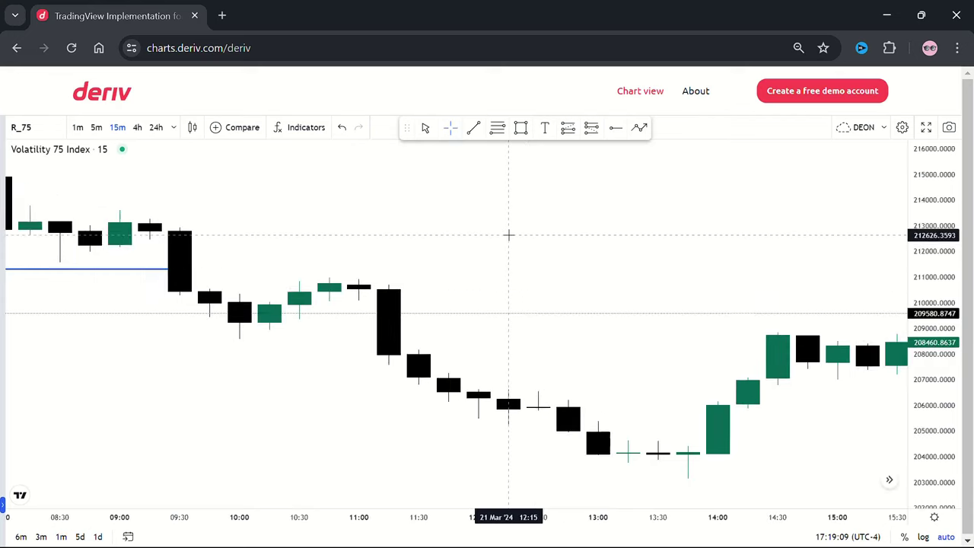
scroll(509, 236, "down", 6)
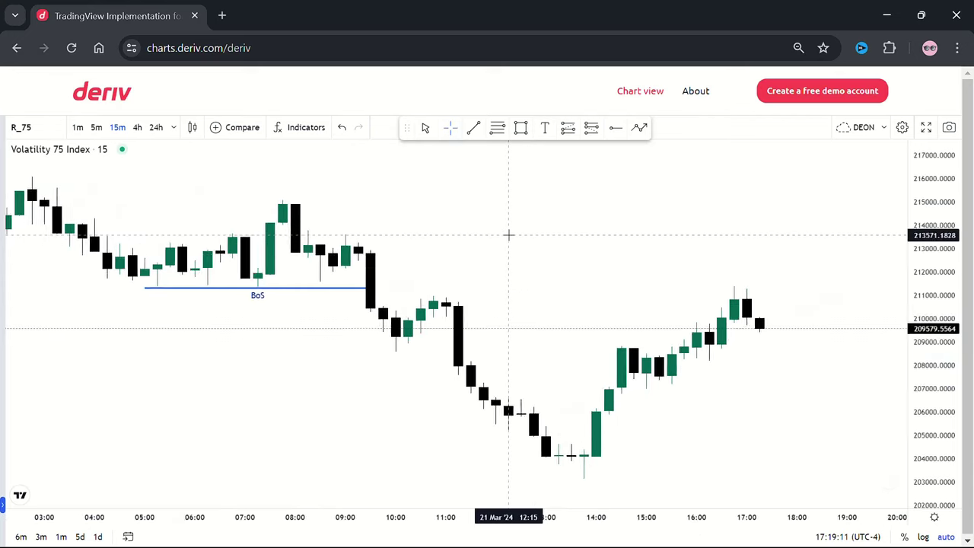
scroll(509, 235, "down", 5)
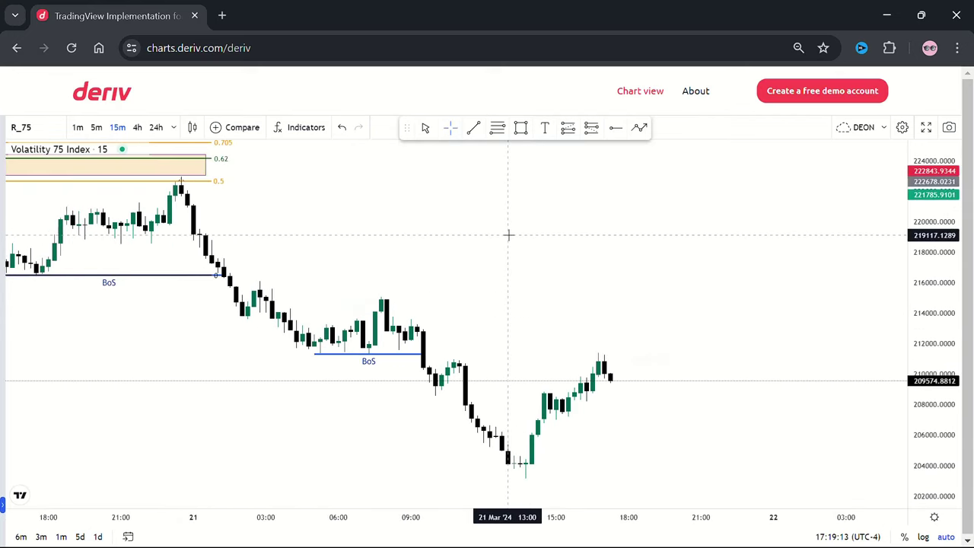
left_click_drag(223, 228, 515, 245)
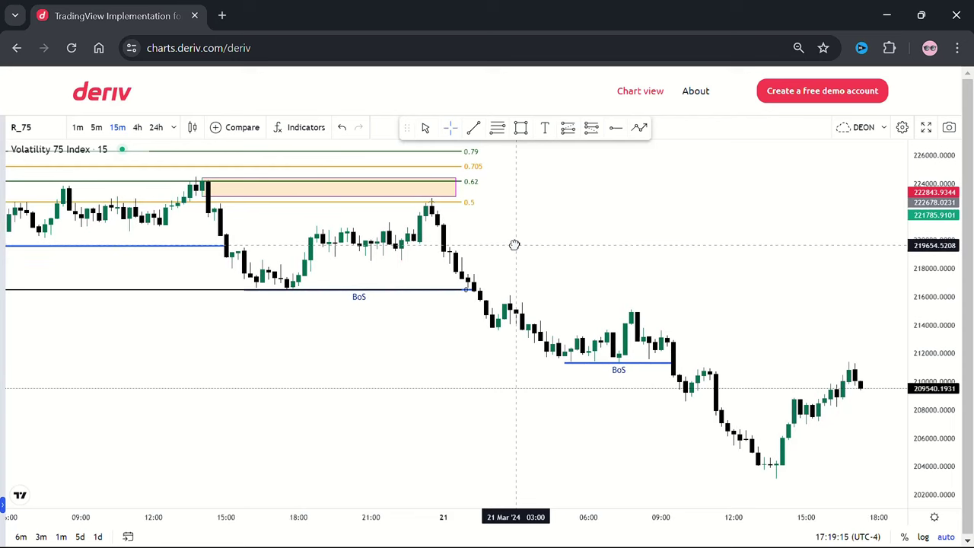
scroll(514, 245, "up", 5)
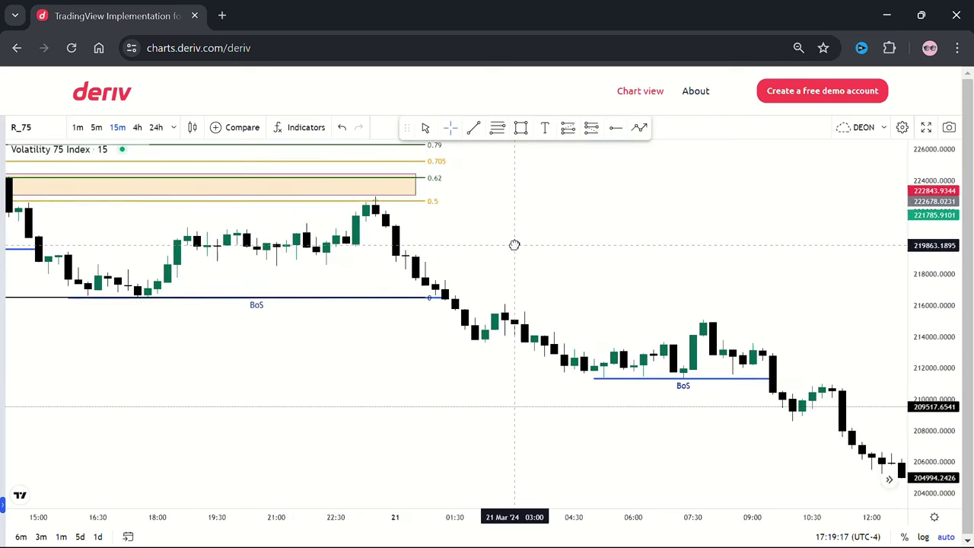
scroll(514, 245, "up", 4)
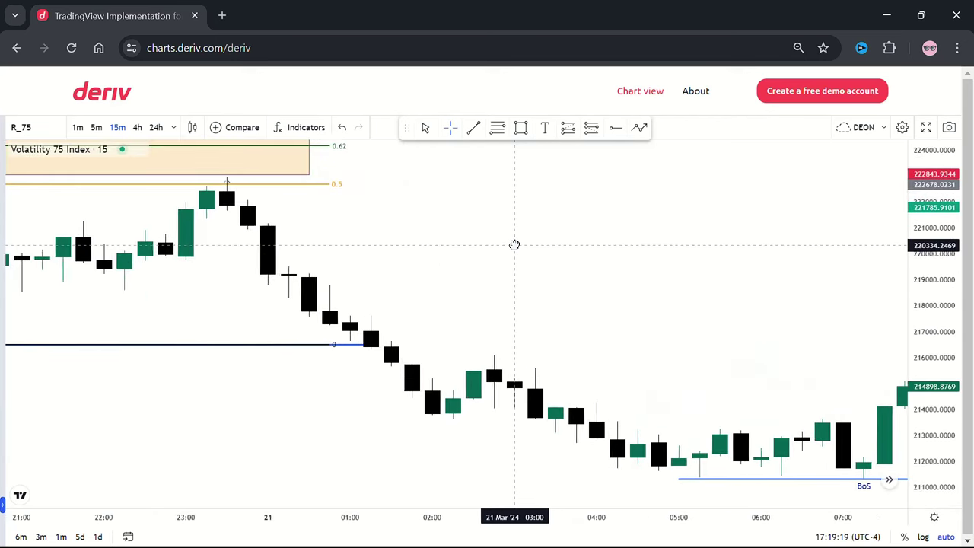
left_click(224, 183)
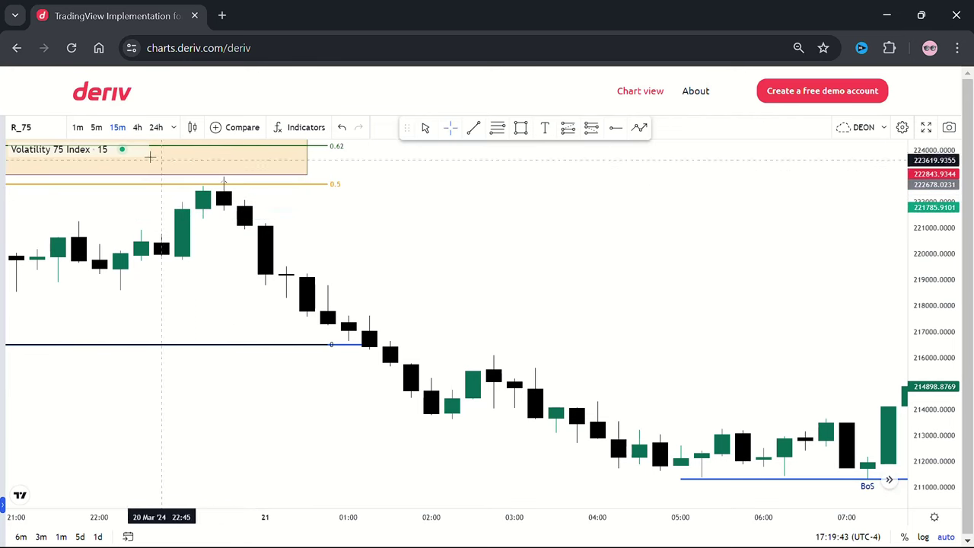
Switch back to the 1-minute timeframe and examine the short position at the 20 March 23:33 swing high and the decline after it.
left_click(78, 128)
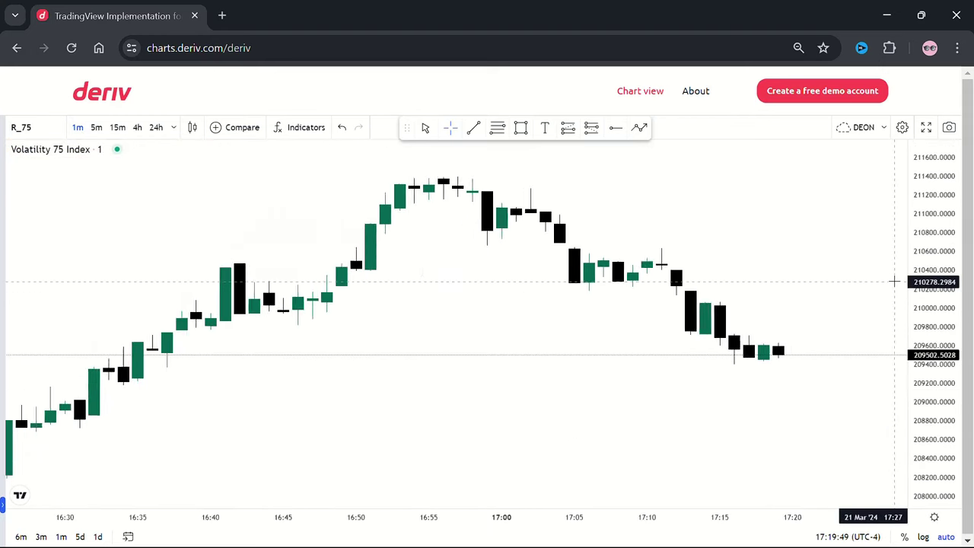
scroll(894, 282, "down", 6)
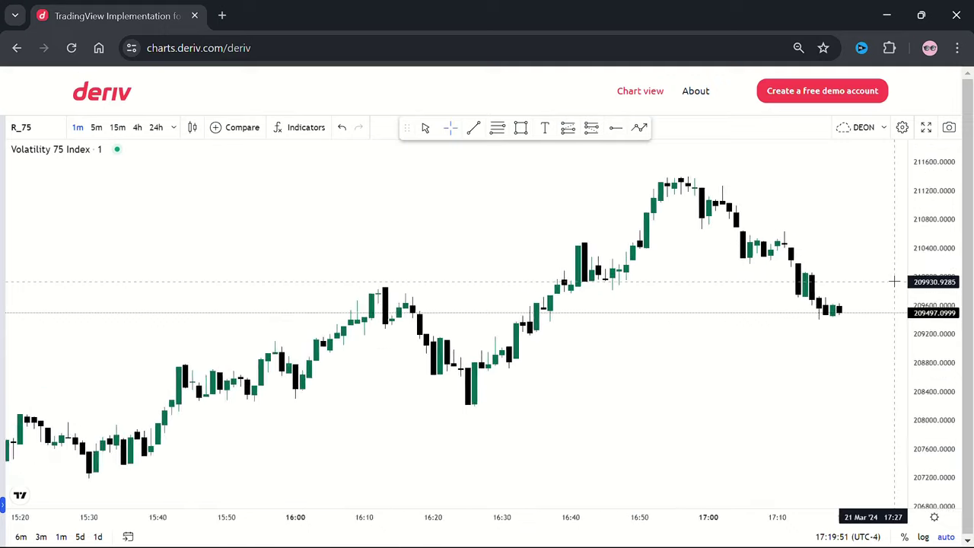
scroll(894, 282, "down", 6)
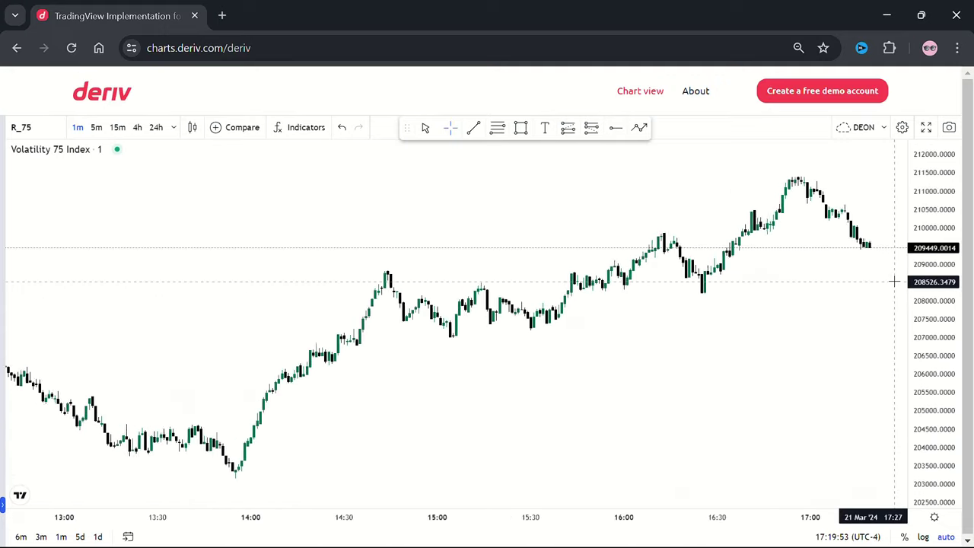
scroll(894, 282, "down", 4)
left_click_drag(224, 297, 773, 308)
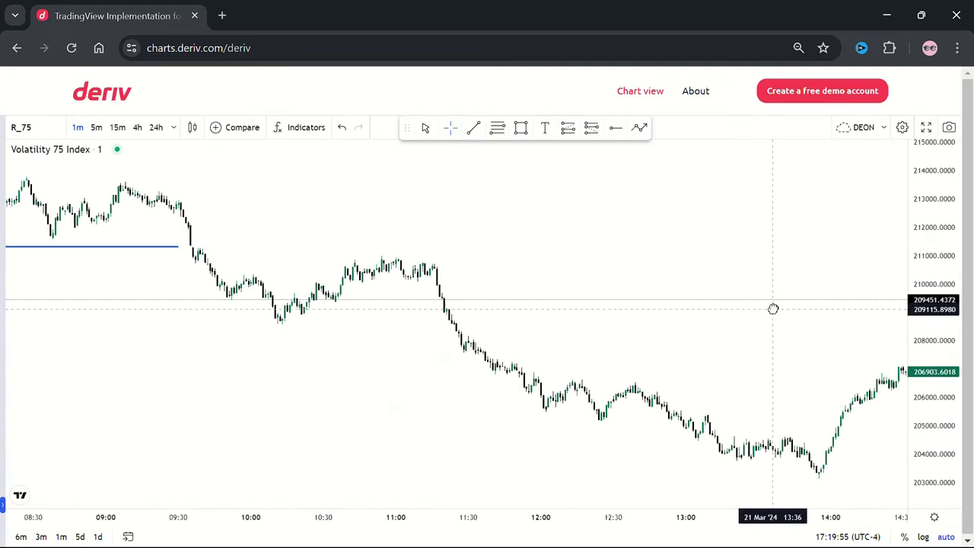
left_click_drag(168, 343, 598, 326)
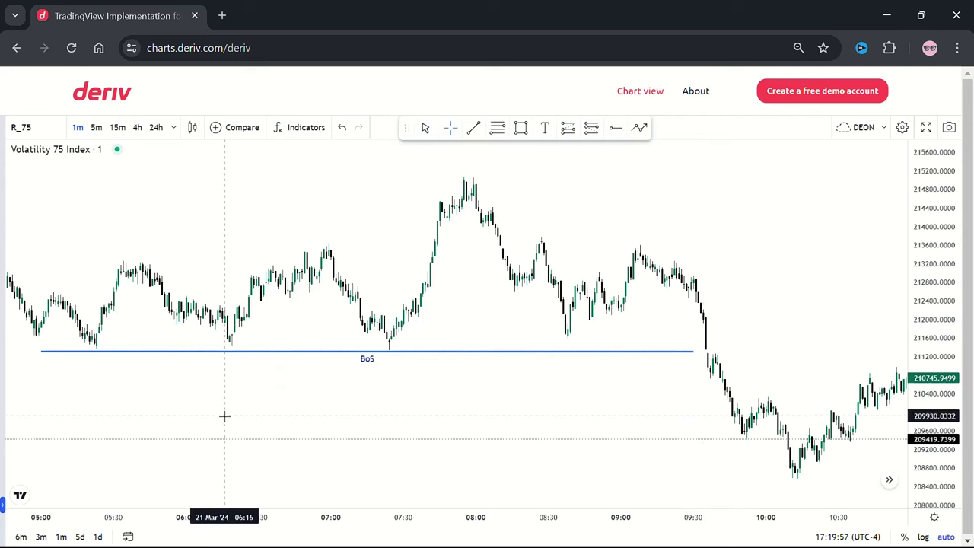
left_click_drag(223, 419, 589, 461)
left_click_drag(209, 416, 506, 380)
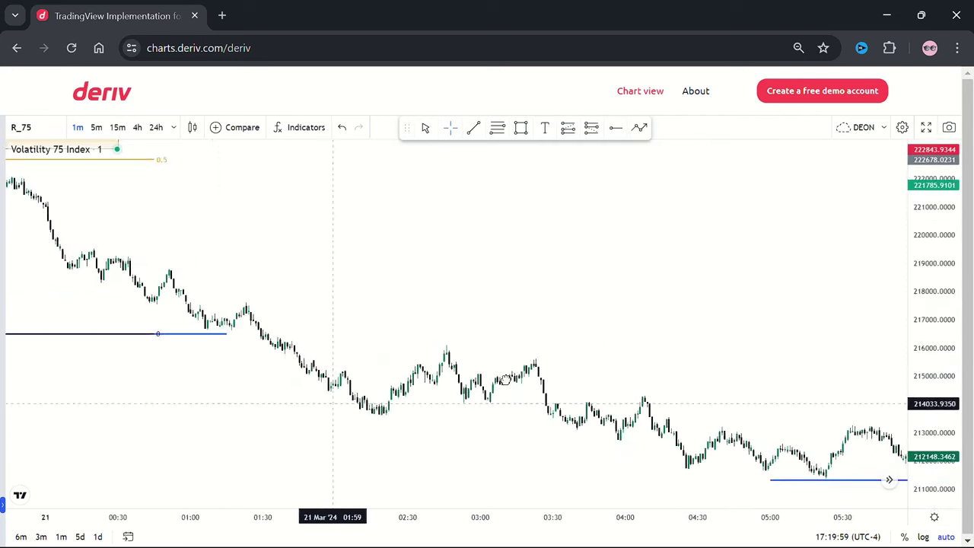
left_click_drag(190, 342, 661, 304)
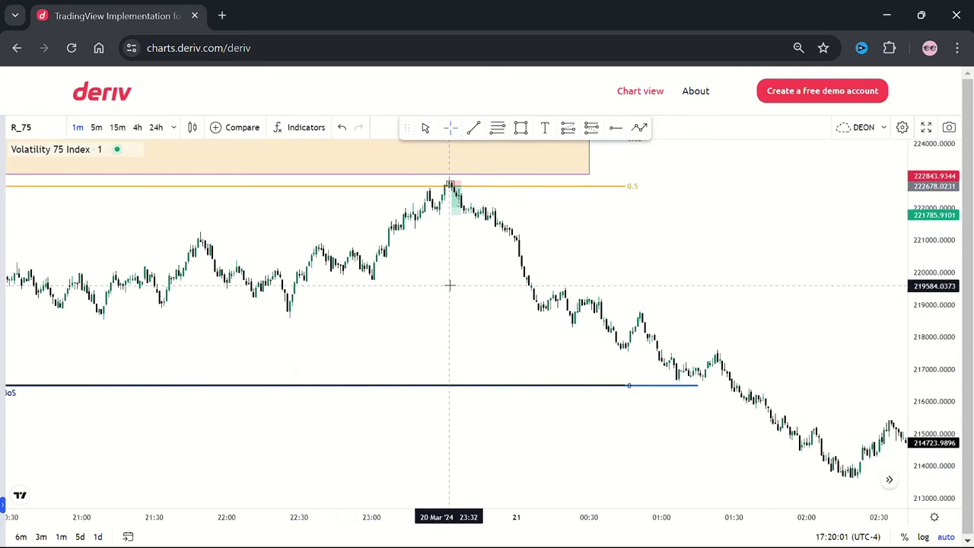
left_click(455, 194)
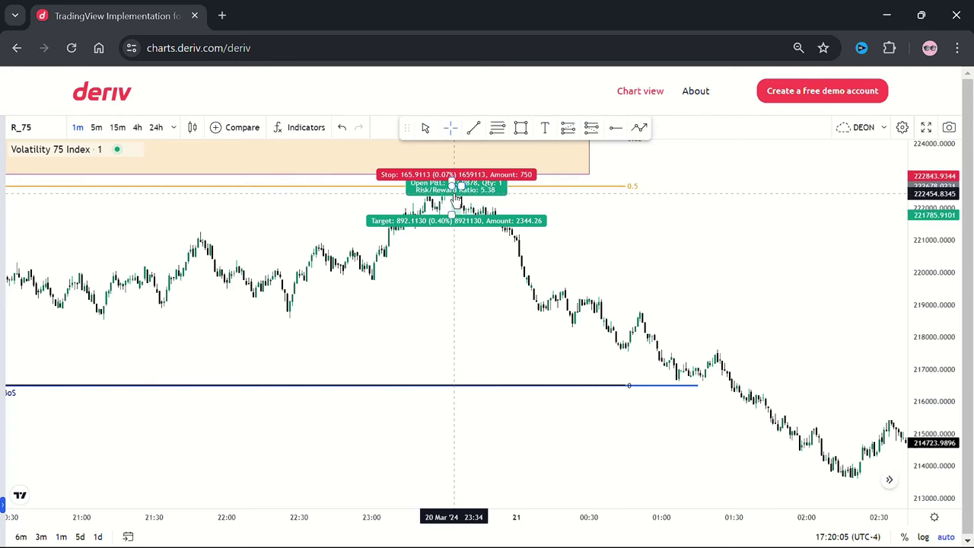
left_click(474, 235)
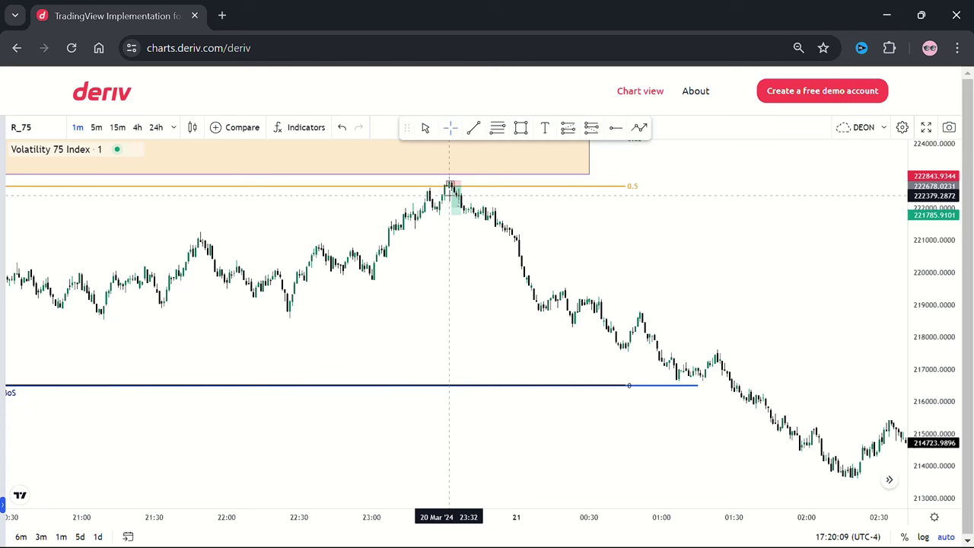
left_click(450, 189)
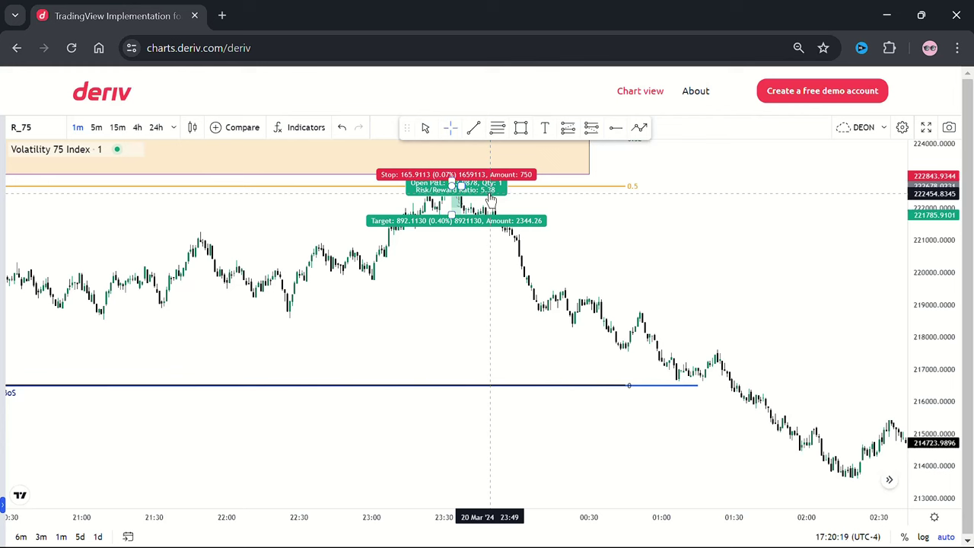
scroll(467, 256, "up", 5)
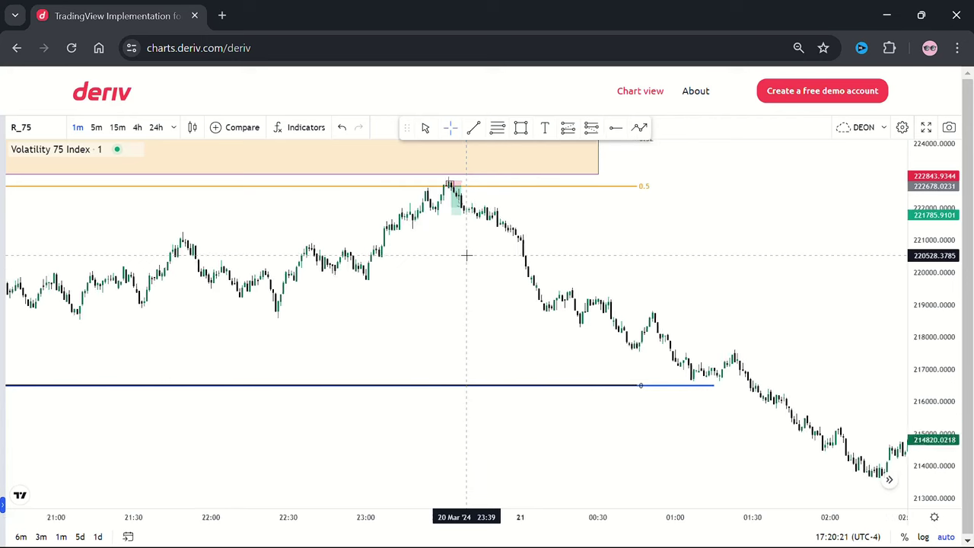
Extend the short position's target down to about 220059.5608 and review its risk/reward ratio.
scroll(467, 255, "up", 3)
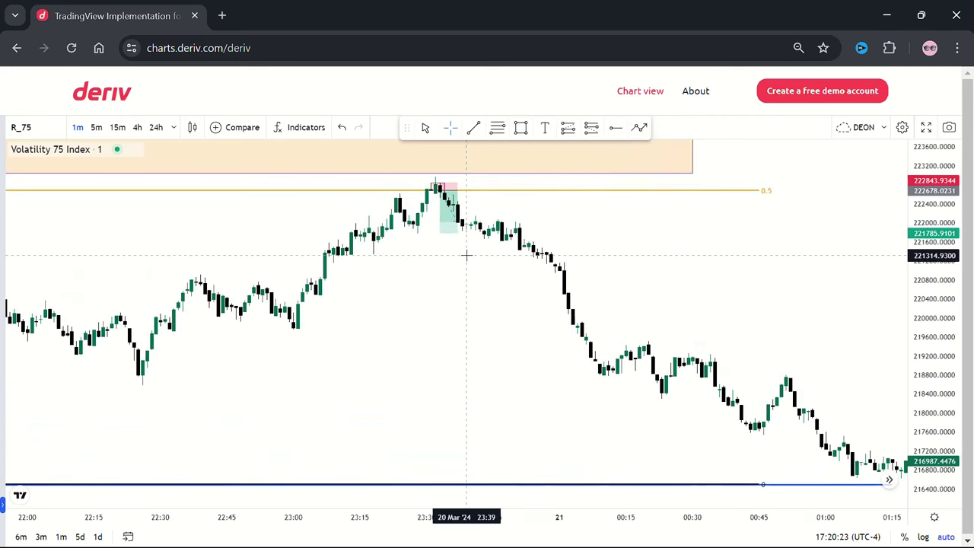
mouse_move(440, 232)
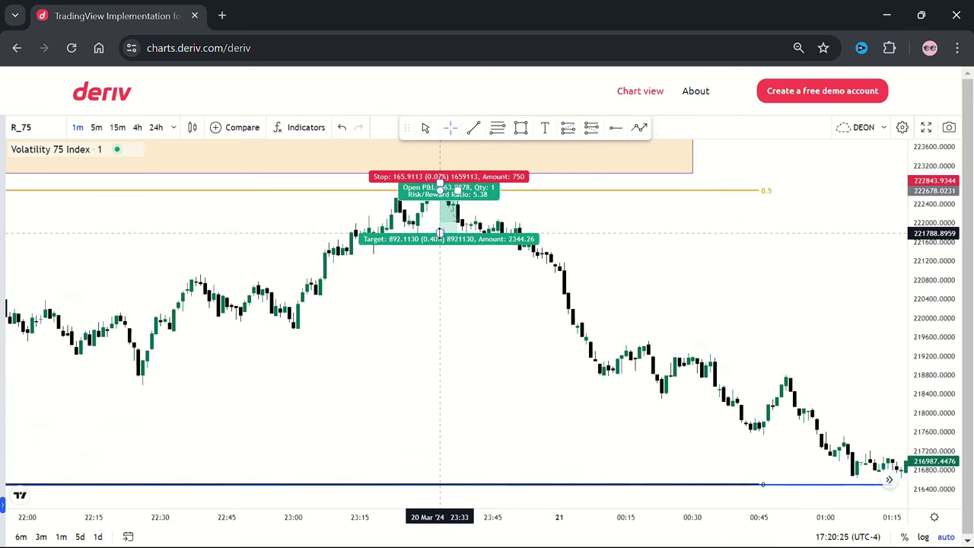
left_click_drag(440, 232, 441, 258)
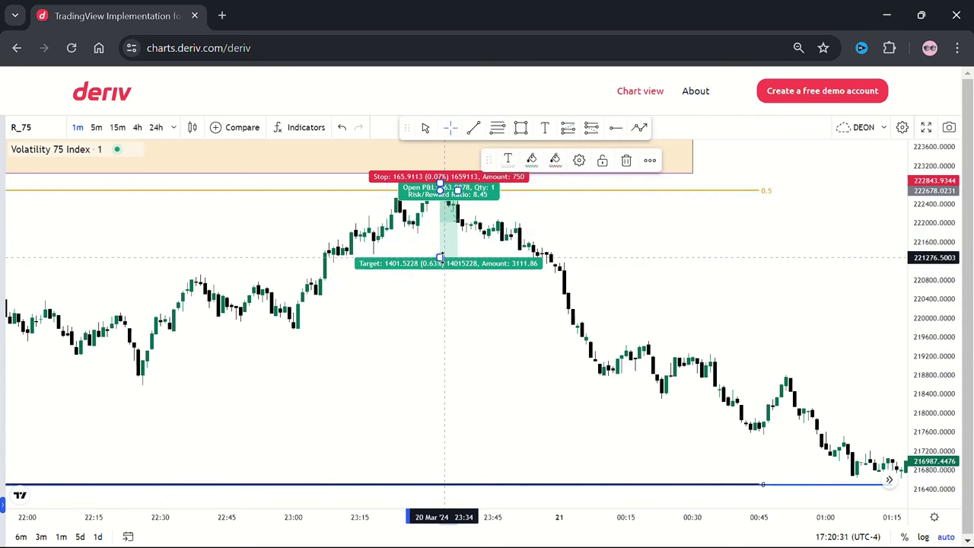
left_click_drag(442, 252, 441, 249)
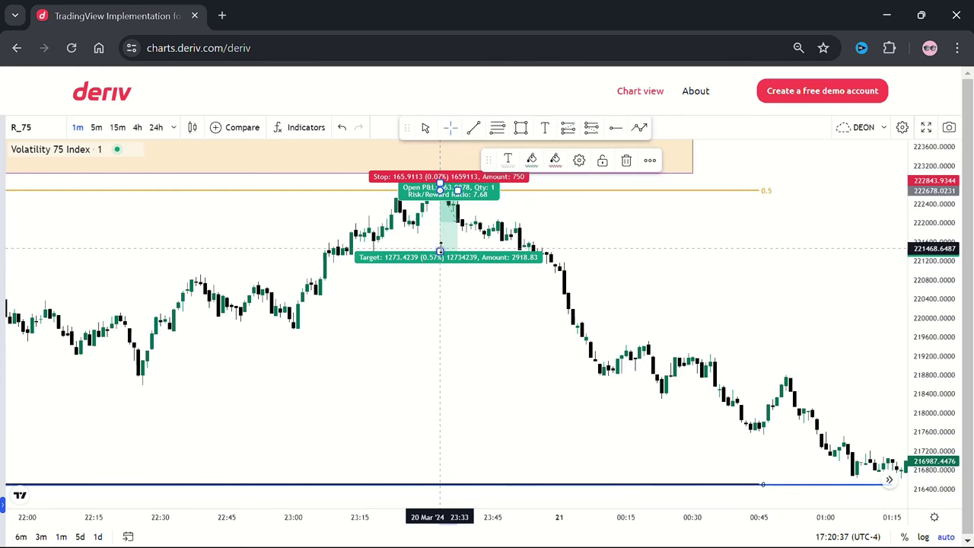
left_click_drag(442, 252, 443, 314)
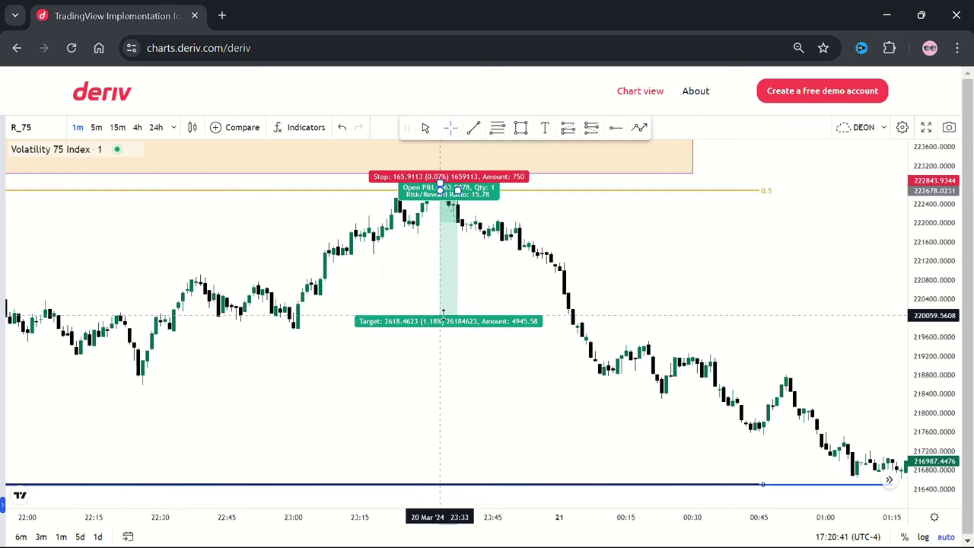
left_click(641, 302)
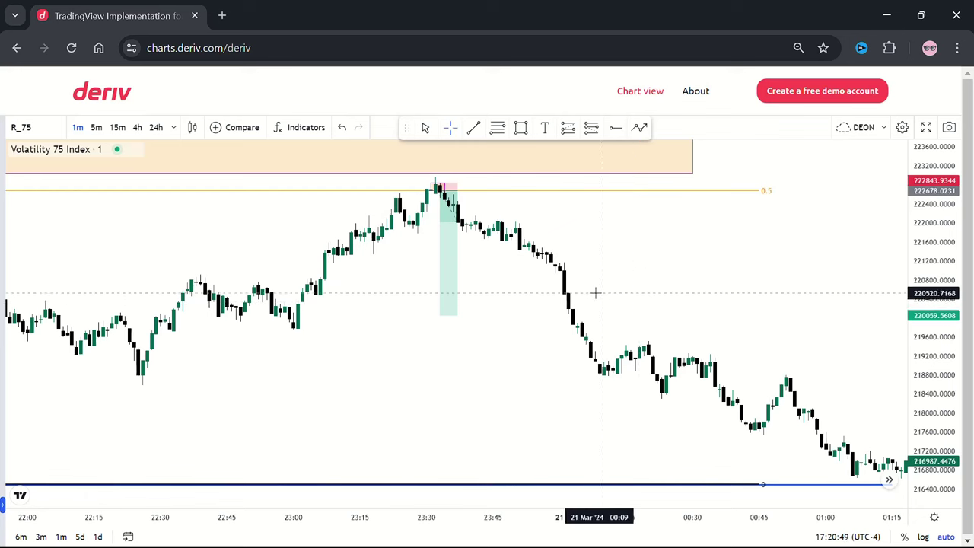
left_click(449, 285)
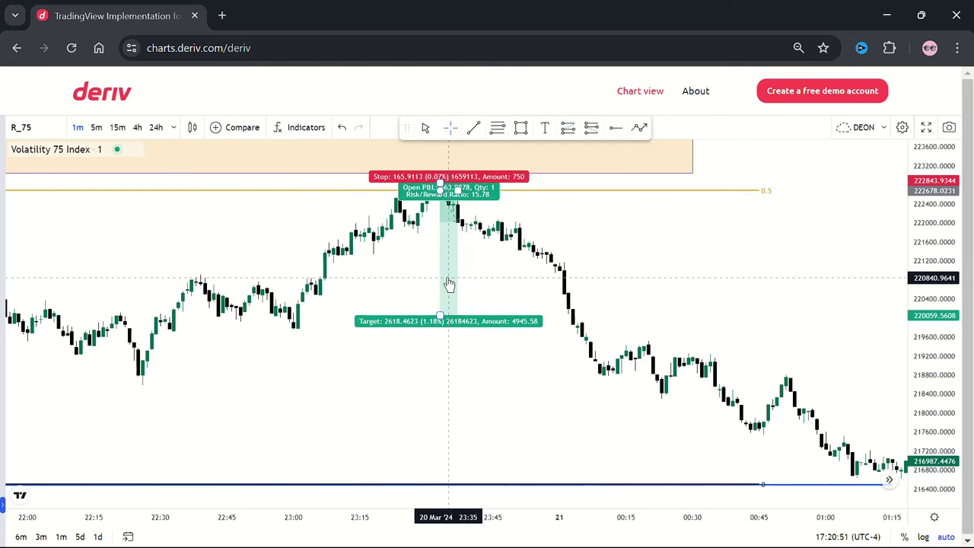
left_click(702, 414)
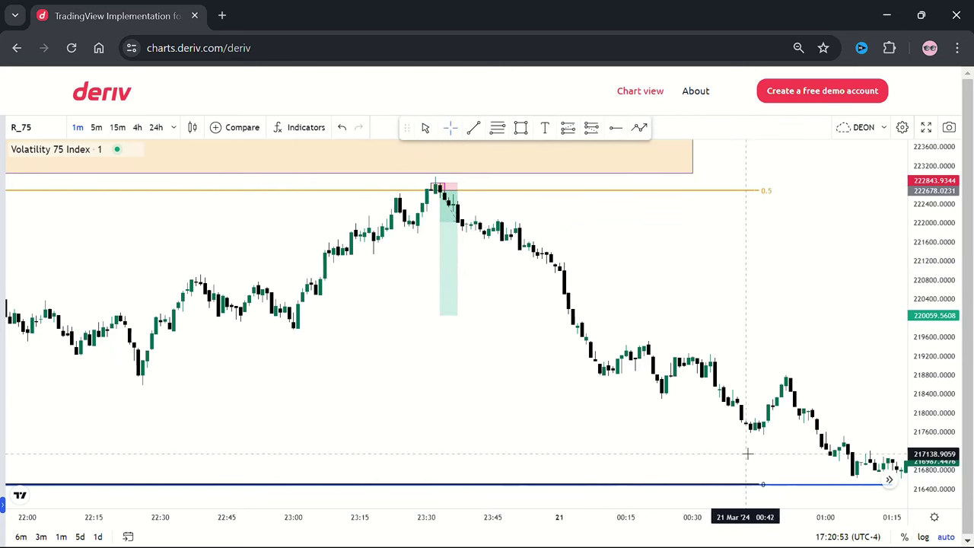
Widen the short position's time span to about 00:10 on 21 March, covering the decline from the 23:33 entry.
left_click(459, 242)
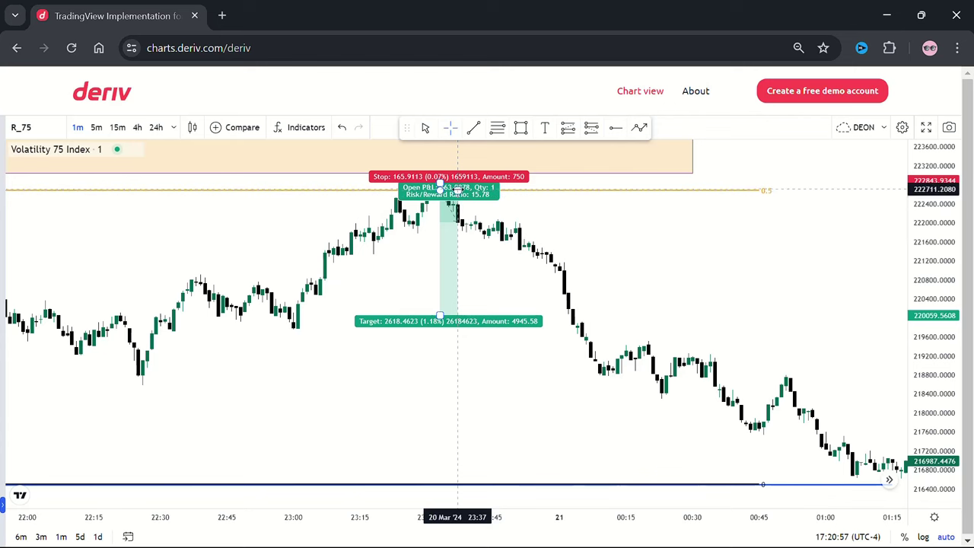
left_click(459, 190)
left_click_drag(459, 190, 605, 202)
left_click(694, 303)
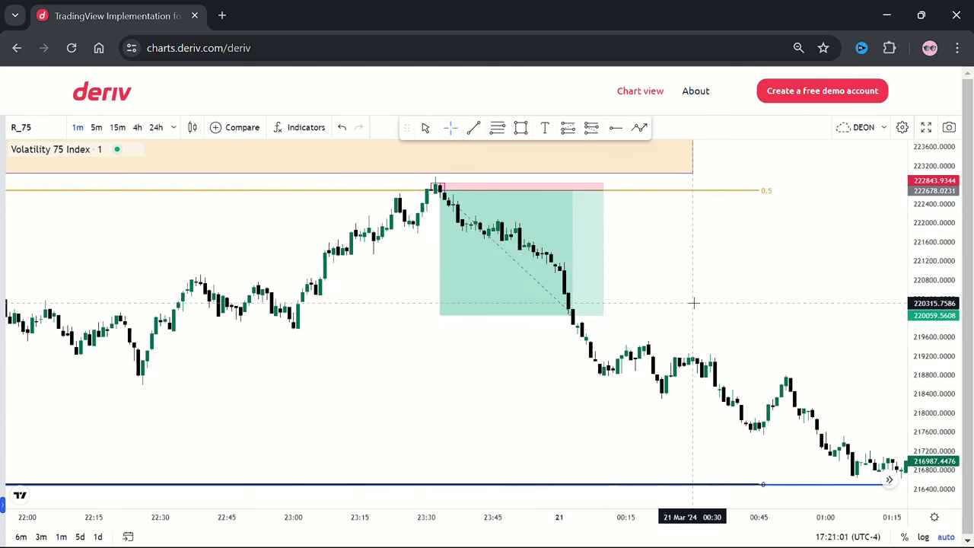
left_click_drag(694, 303, 708, 302)
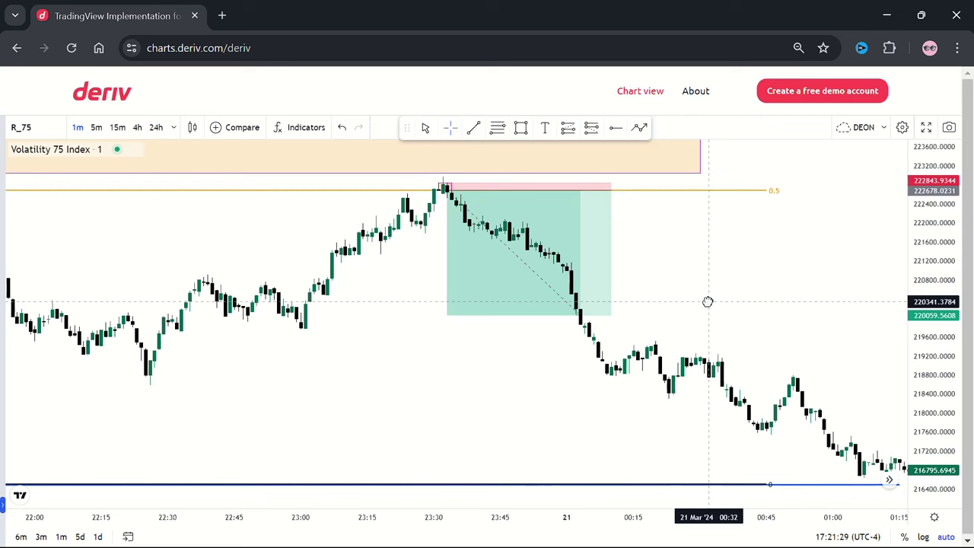
left_click(478, 211)
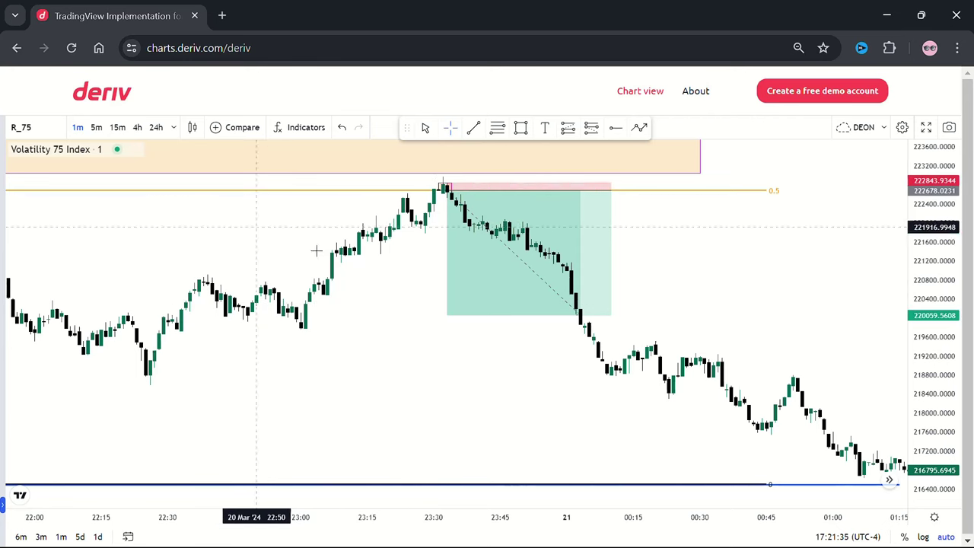
Extend the short position's target to about 216575.2708, just above the Fibonacci 0 level, and review the risk/reward ratio.
mouse_move(504, 311)
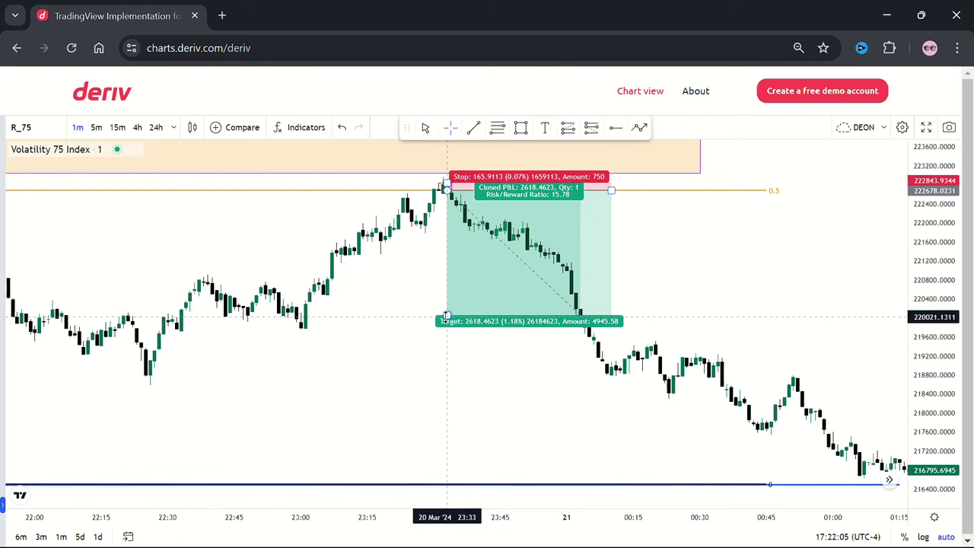
mouse_move(447, 316)
left_mouse_down()
mouse_move(449, 536)
mouse_move(447, 482)
left_mouse_up()
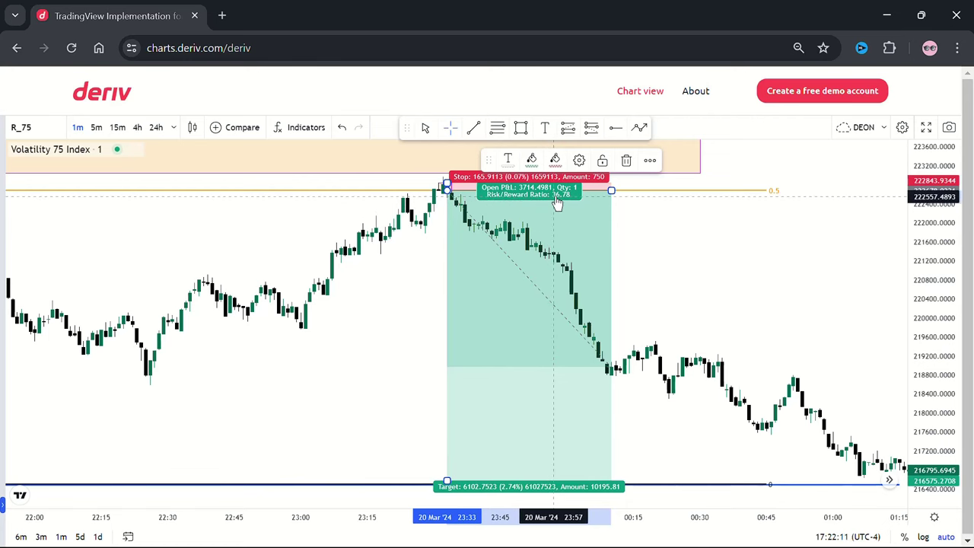
left_click(669, 250)
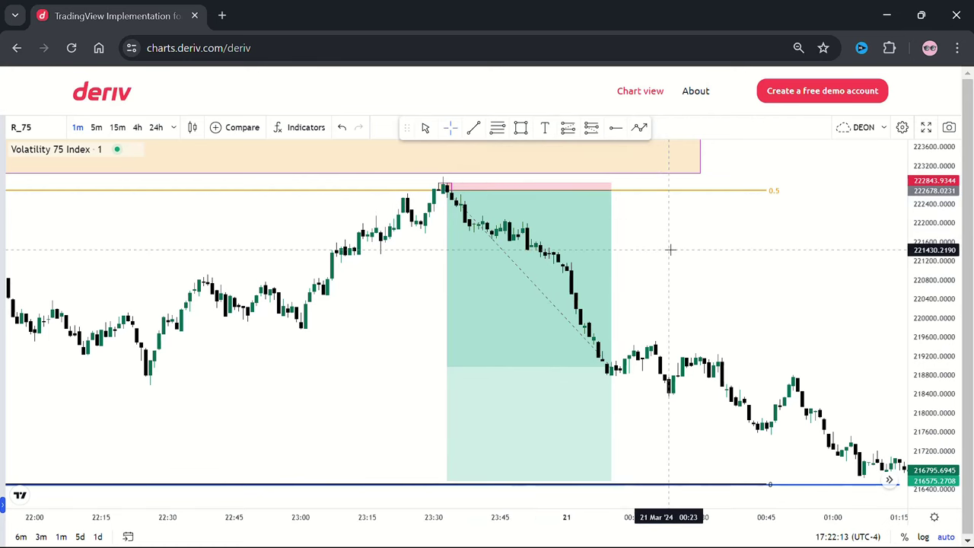
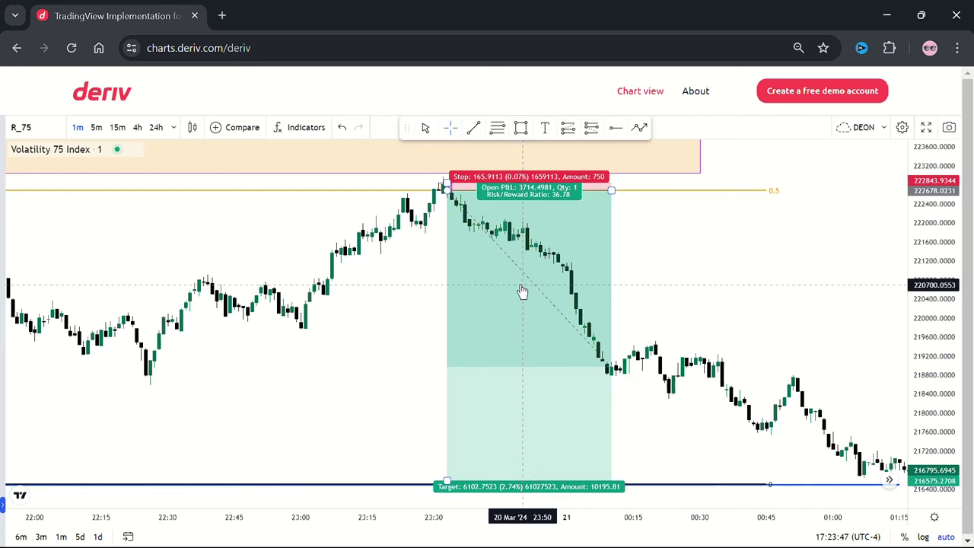
Switch to the 15-minute timeframe and delete the short position and the Fibonacci retracement around the supply zone.
left_click(117, 128)
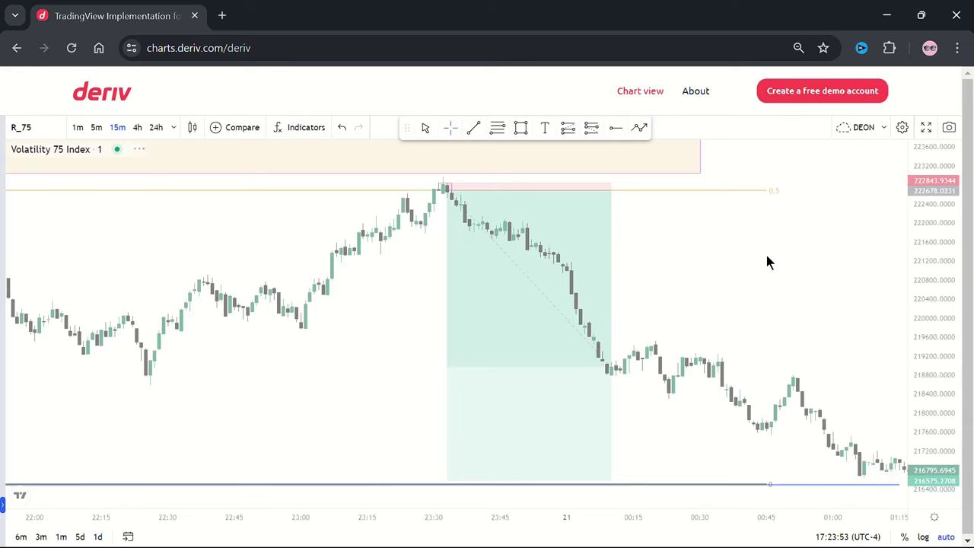
left_click_drag(766, 255, 588, 267)
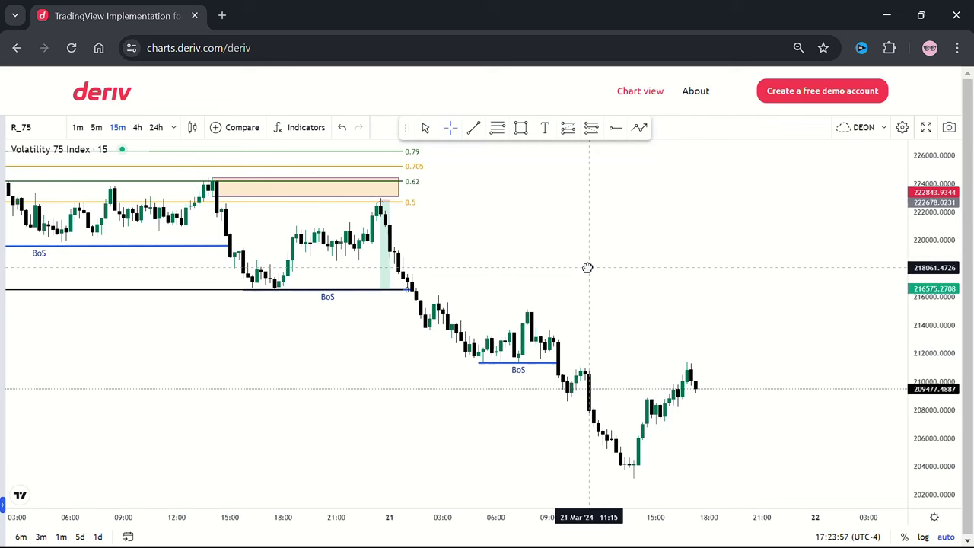
left_click(386, 199)
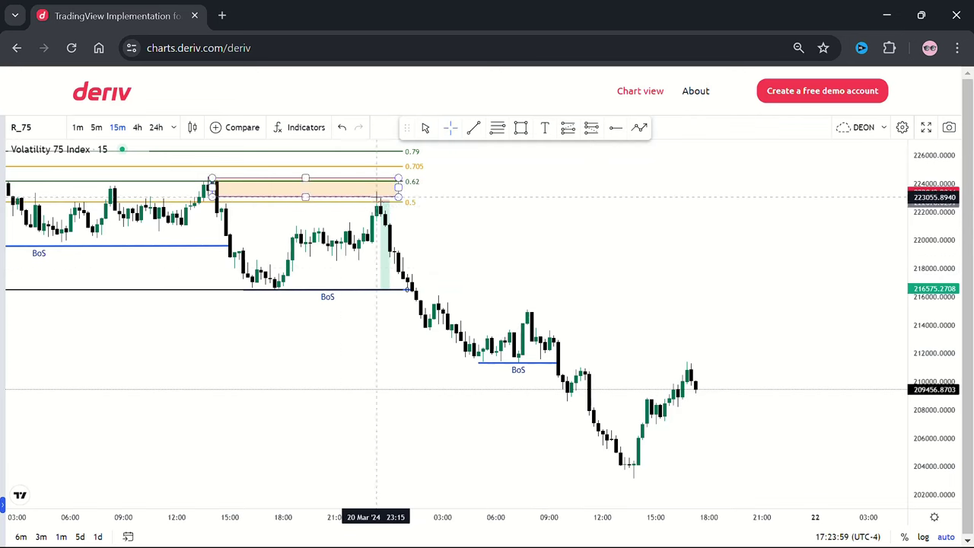
key("Delete")
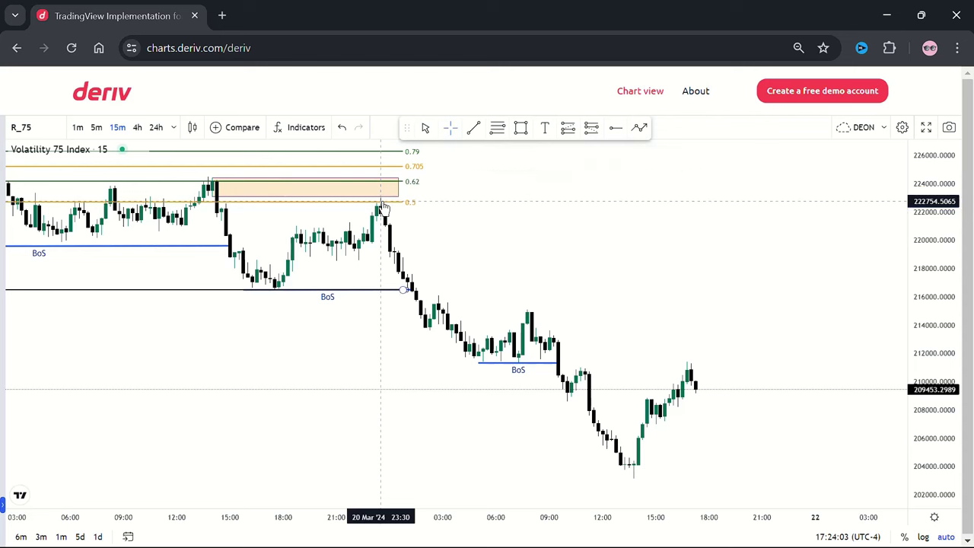
left_click(383, 204)
key("Delete")
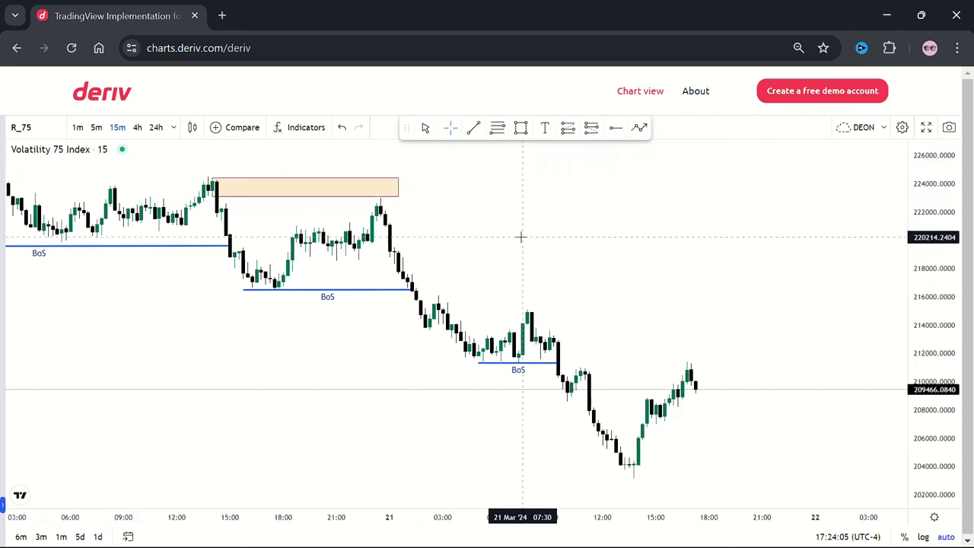
Check the 20 March 23:30 swing high against the orange supply zone and delete the zone rectangle.
left_click_drag(517, 235, 433, 243)
left_click(315, 196)
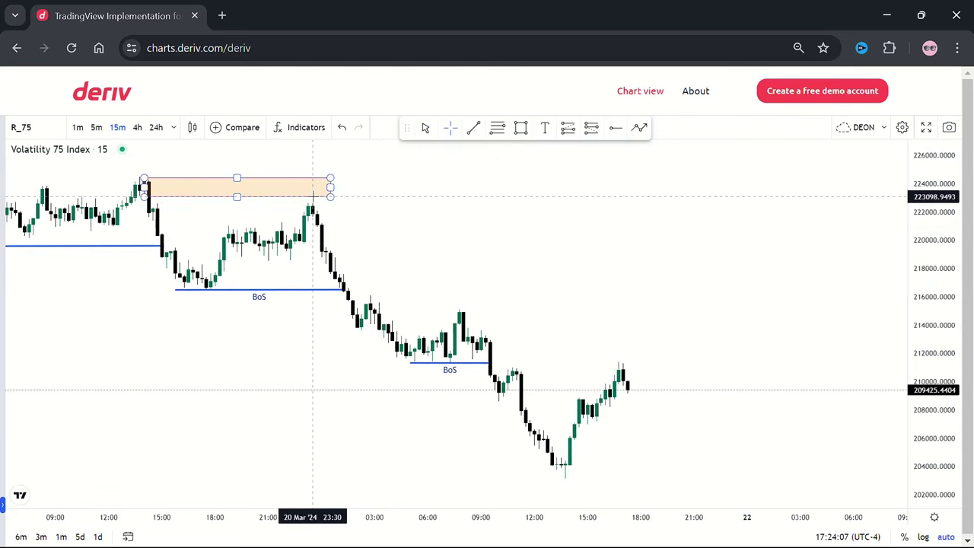
left_click(456, 394)
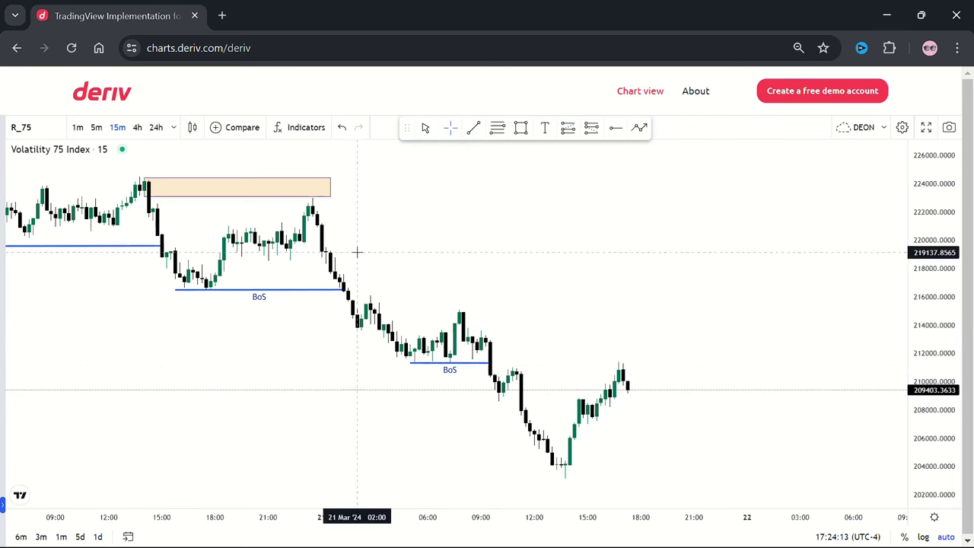
left_click(330, 197)
key("Delete")
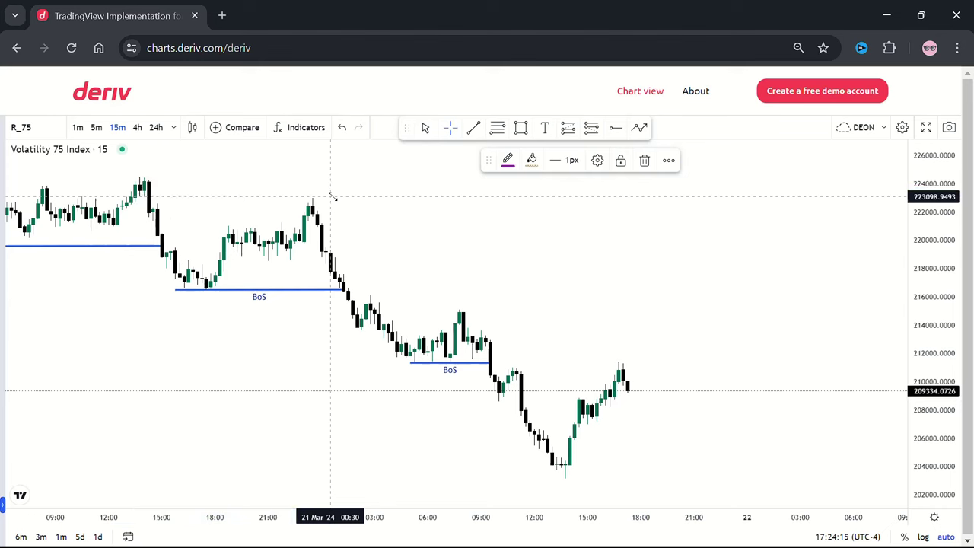
Draw a trial Fibonacci retracement from the 20 March 23:30 swing high at 222969.7832 to the BoS low at 211258.7262, and delete it.
left_click(498, 128)
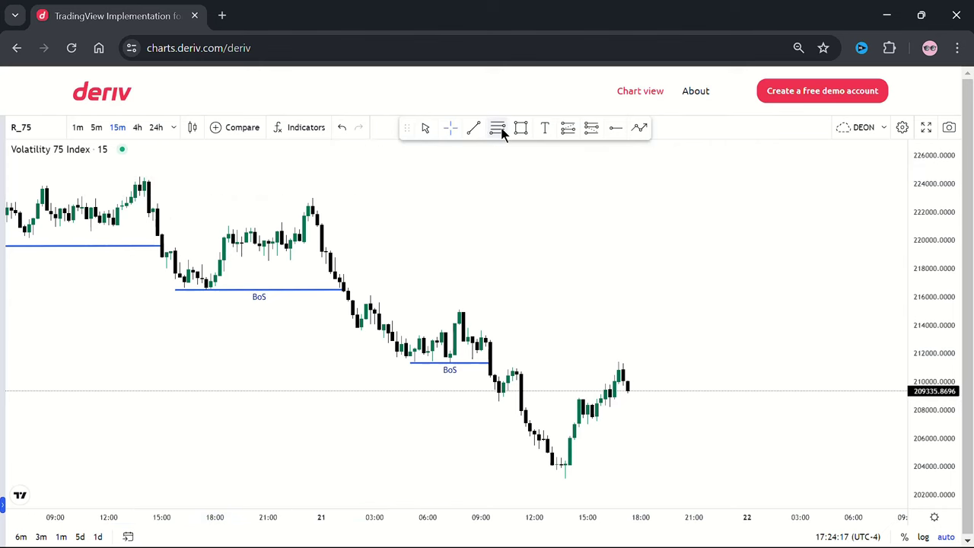
left_click(300, 198)
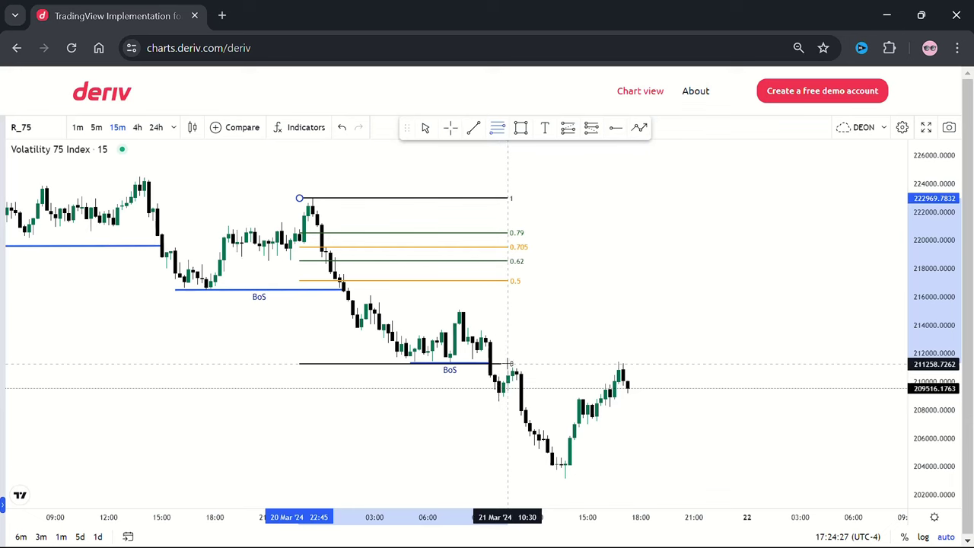
left_click(508, 364)
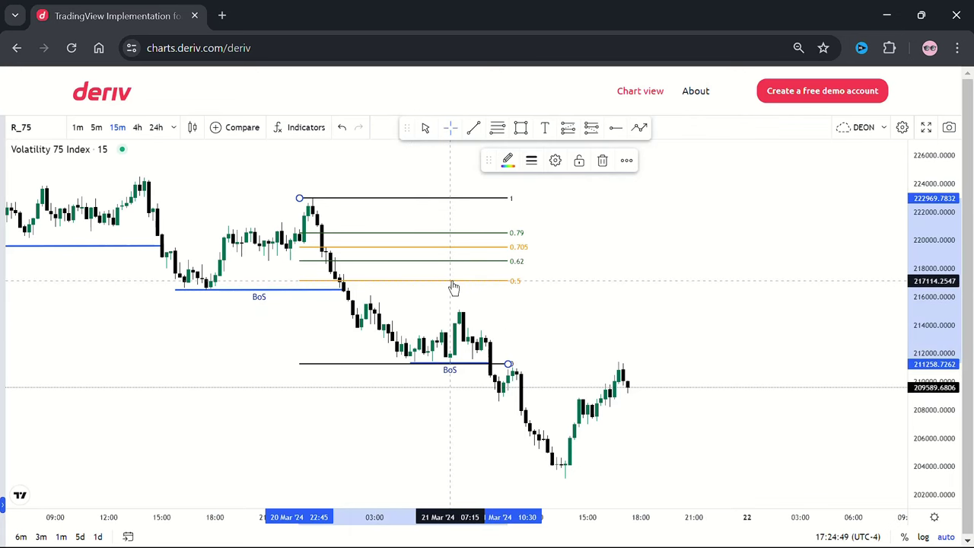
key("Delete")
left_click(468, 365)
left_click(548, 317)
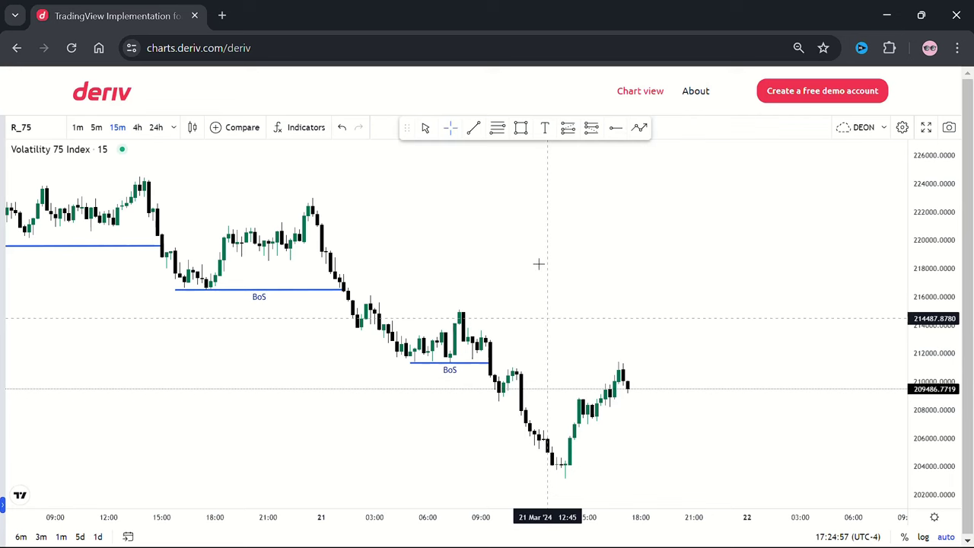
Draw a Fibonacci retracement from the 21 March swing high at about 215090.6530 to the low at 203121.2638, and examine the pullback against its levels.
left_click(500, 132)
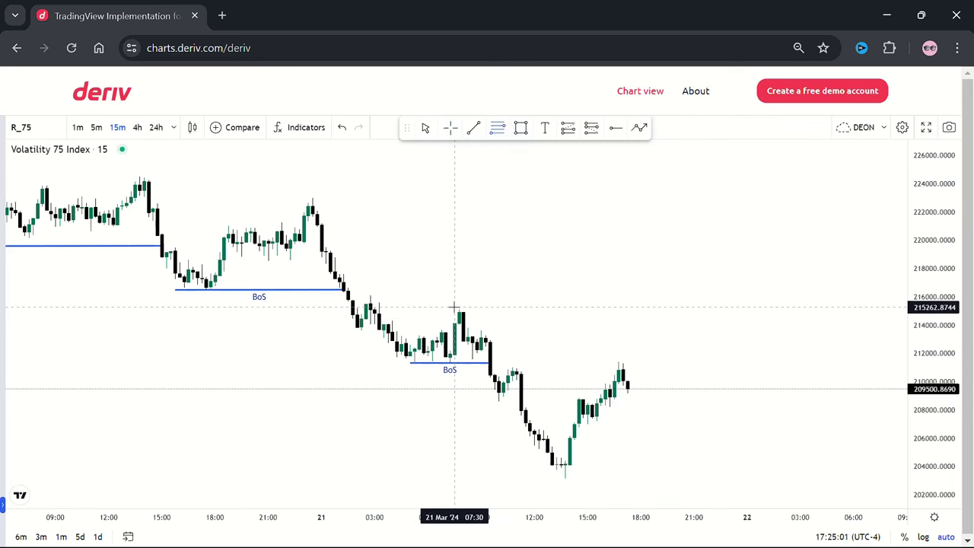
left_click(454, 309)
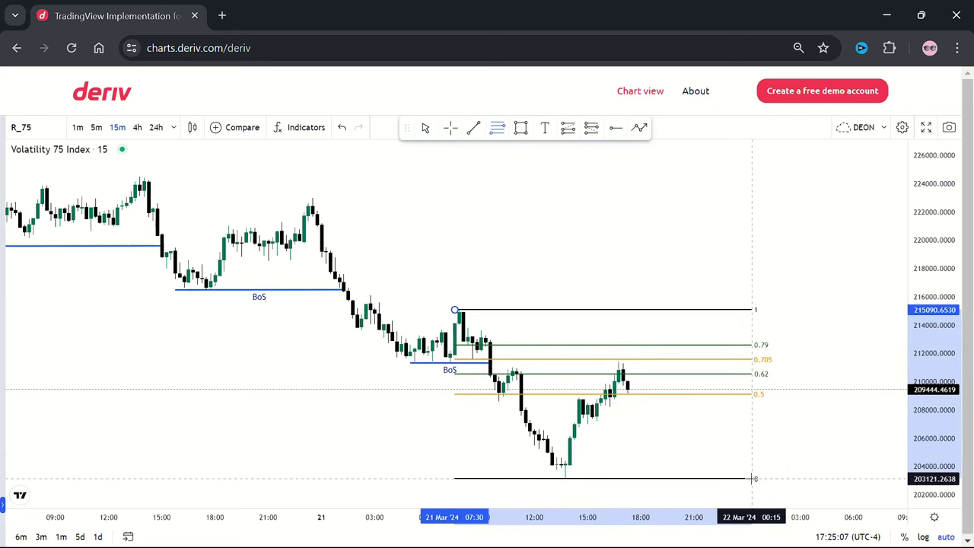
left_click(752, 478)
left_click(825, 441)
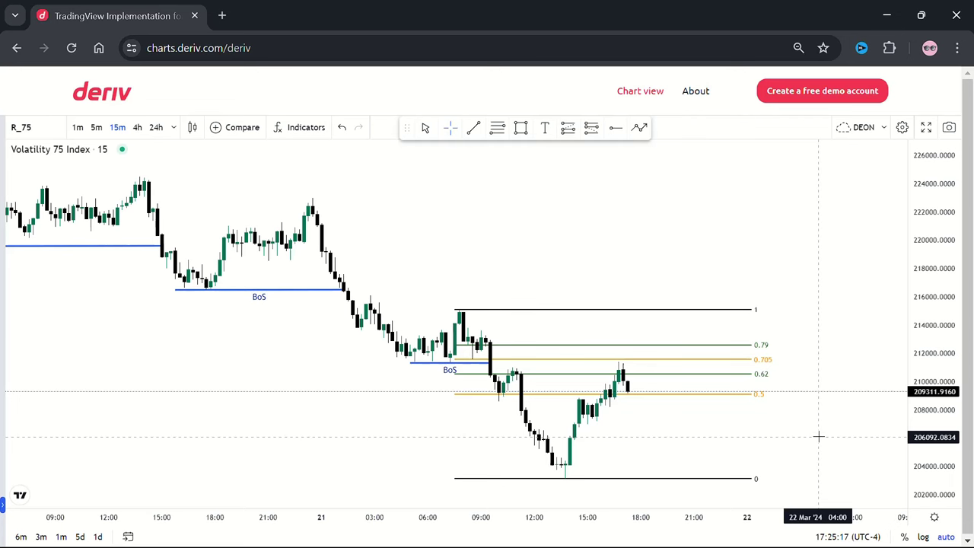
left_click_drag(802, 426, 751, 426)
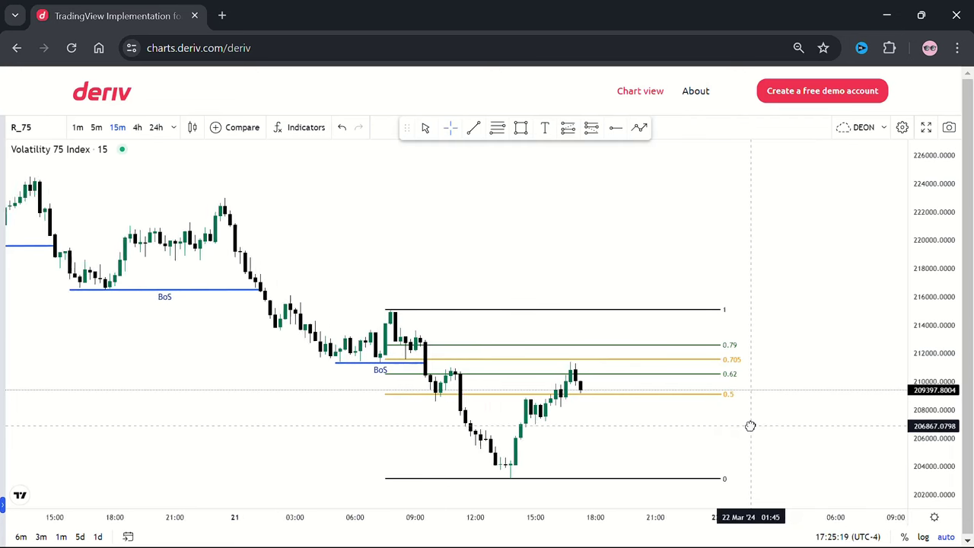
scroll(751, 426, "up", 5)
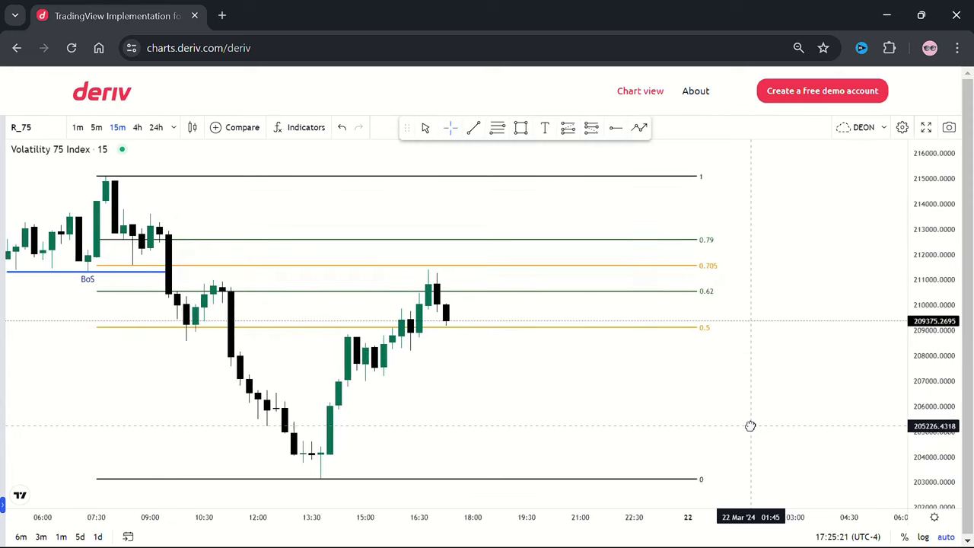
left_click_drag(508, 483, 592, 414)
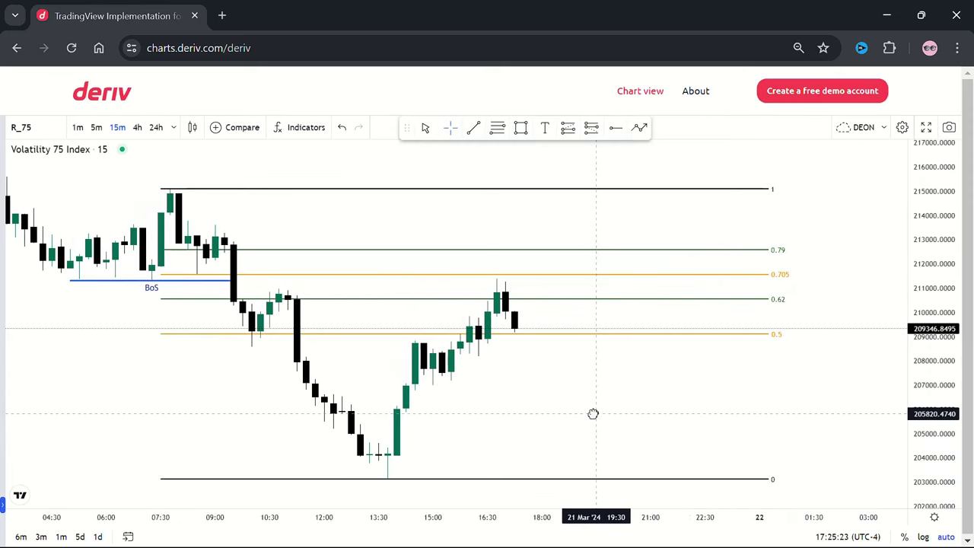
left_click(413, 334)
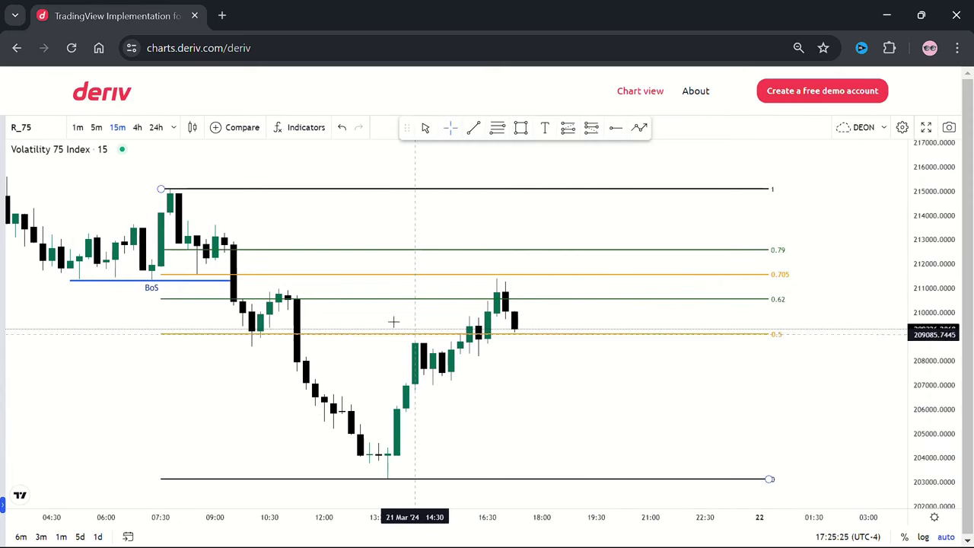
Draw a supply zone rectangle from the 21 March 10:45 candle to 17:15, between about 210994.6719 and 210015.0907.
left_click(304, 320)
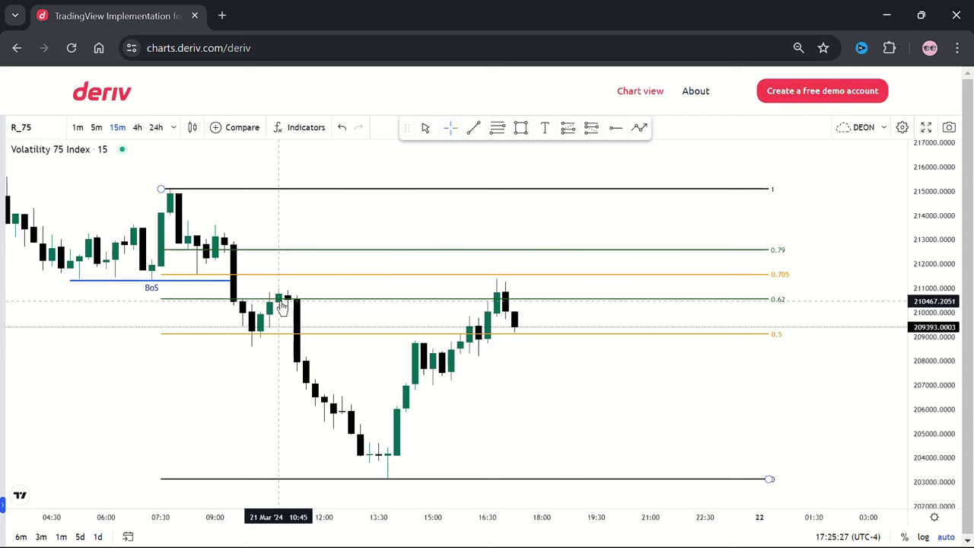
left_click(520, 128)
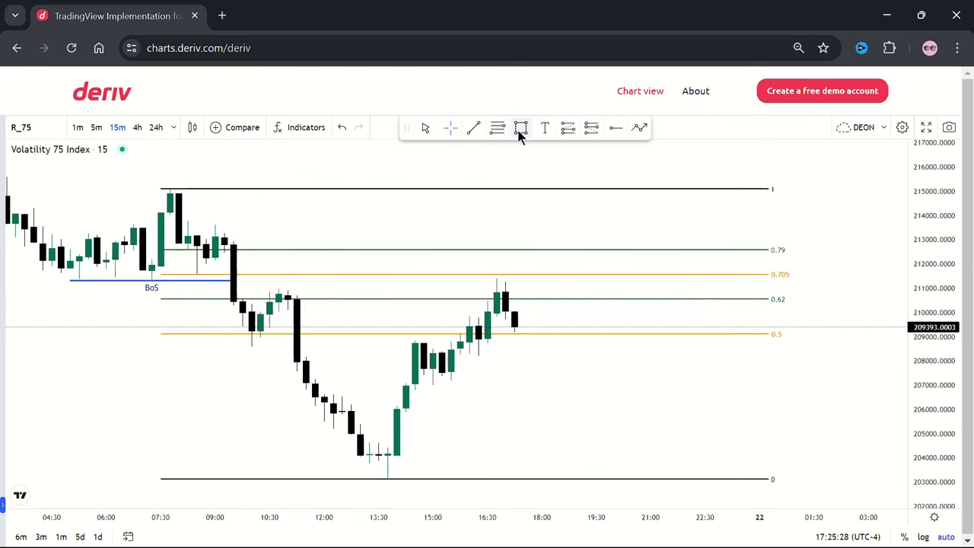
left_click(270, 289)
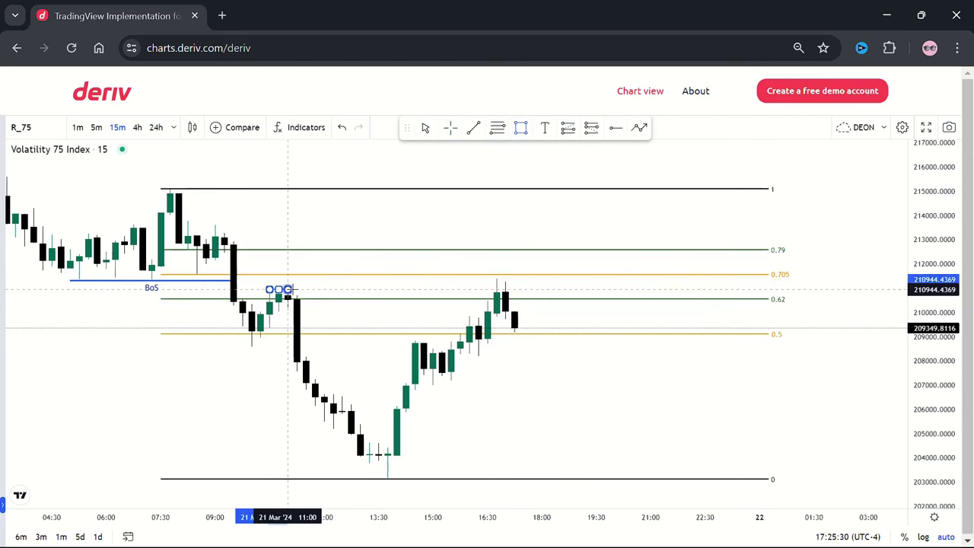
left_click(334, 312)
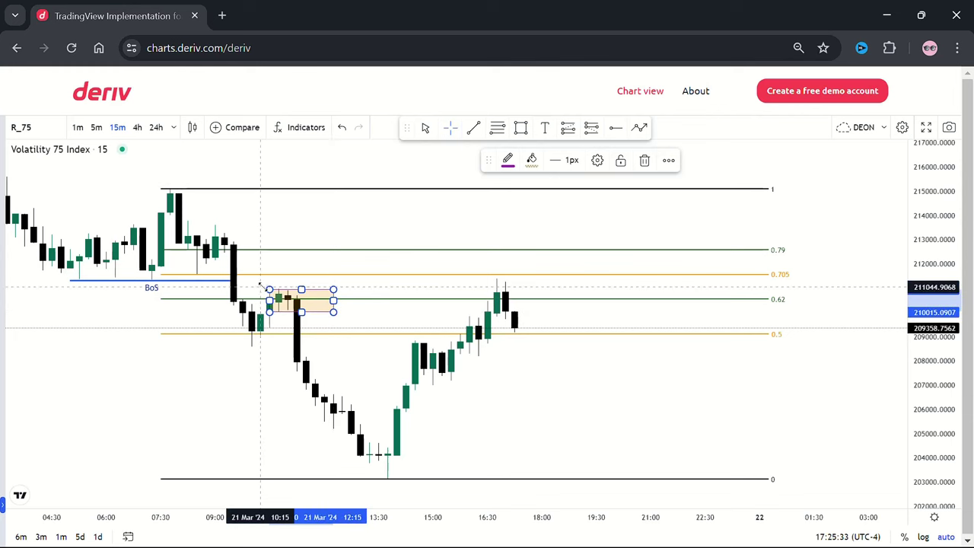
left_click_drag(270, 289, 515, 300)
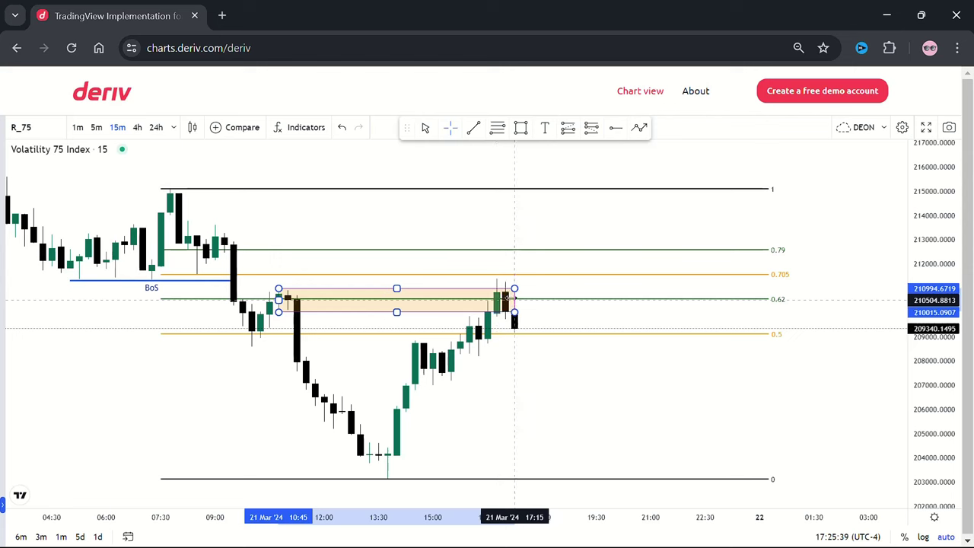
left_click(674, 322)
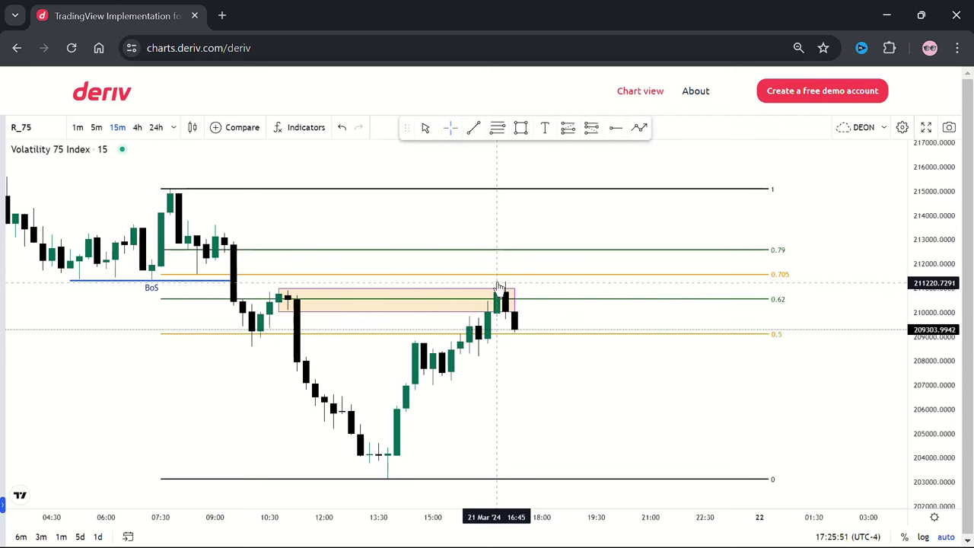
Switch to the 1-minute timeframe and examine how price turns down from the supply zone around 17:00.
left_click(79, 126)
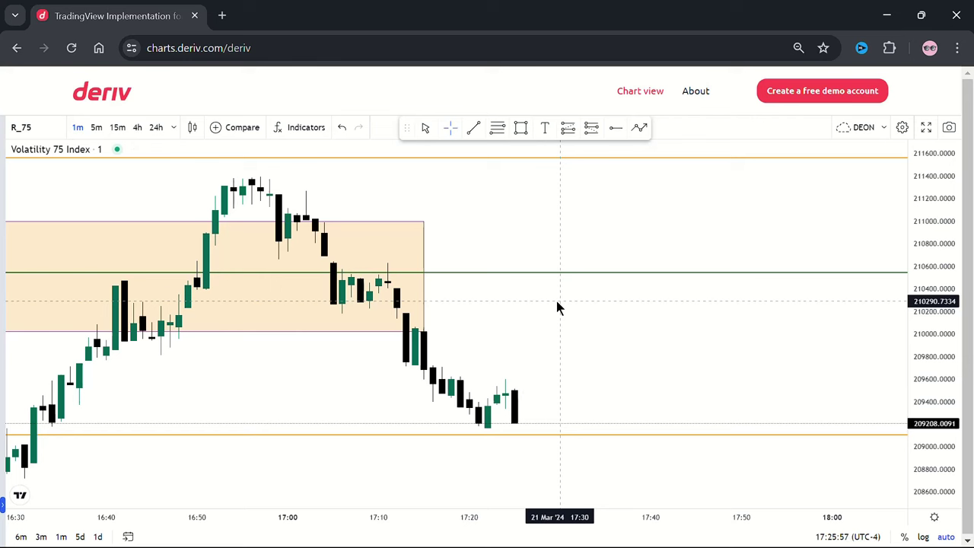
left_click_drag(241, 394, 481, 371)
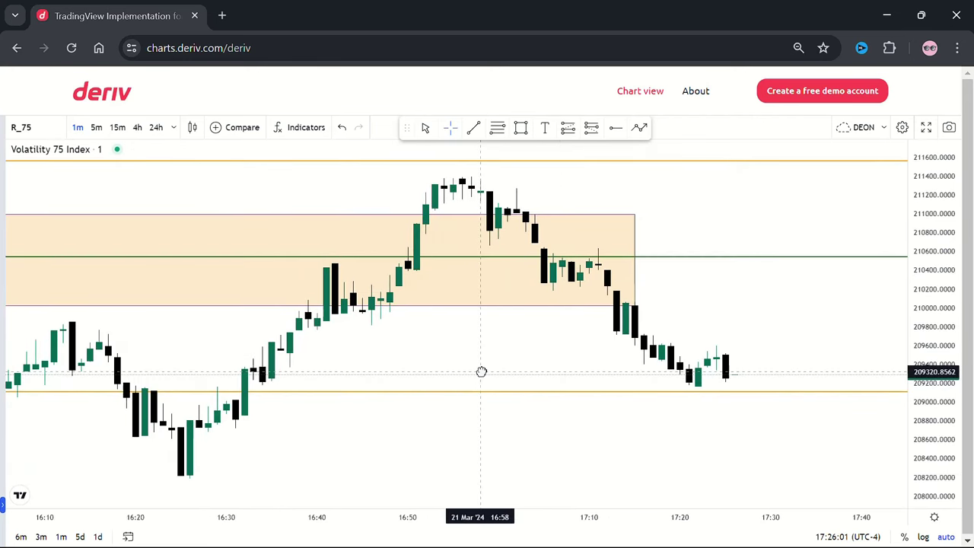
scroll(481, 371, "up", 4)
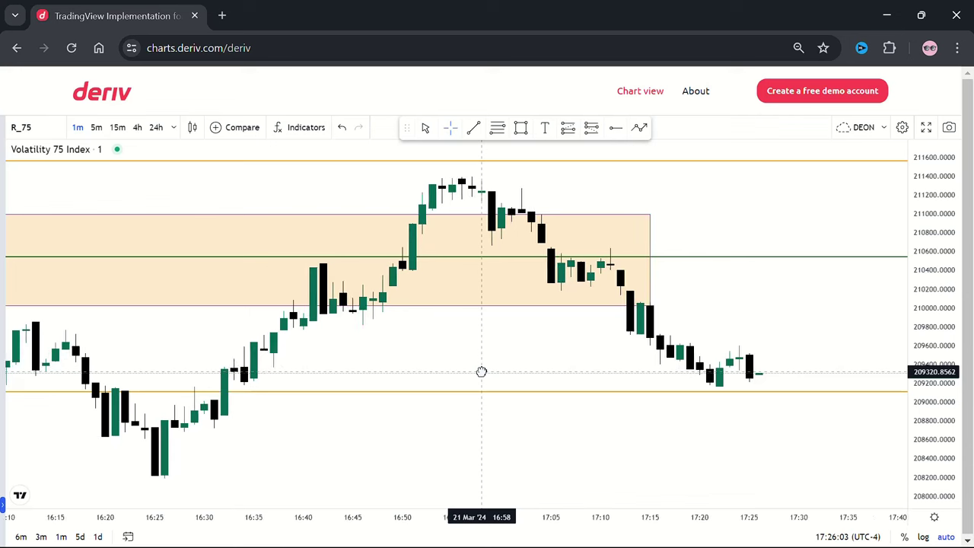
scroll(481, 371, "up", 4)
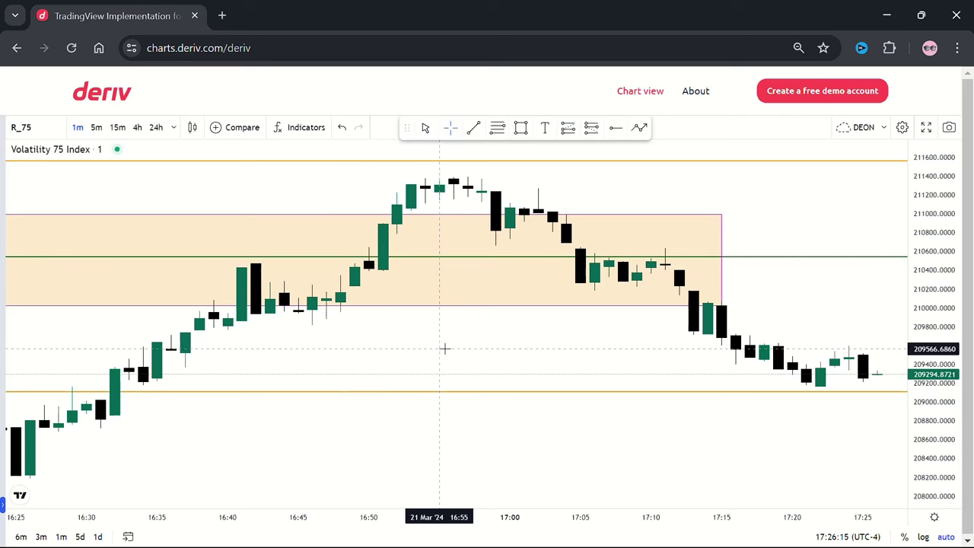
left_click_drag(436, 348, 289, 355)
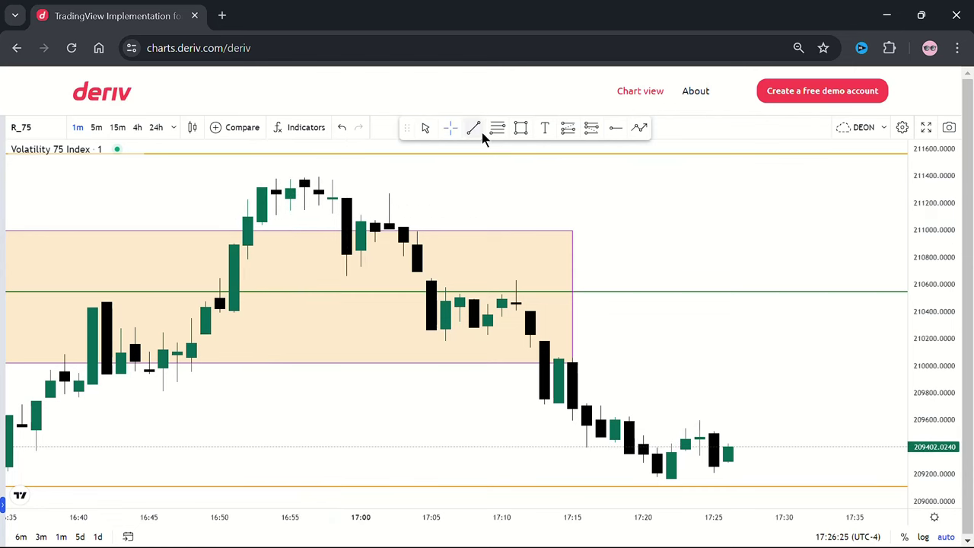
Draw a trial rectangle around the 16:54 to 17:03 highs, between about 211391.8568 and 211113.4295, and delete it.
left_click(521, 128)
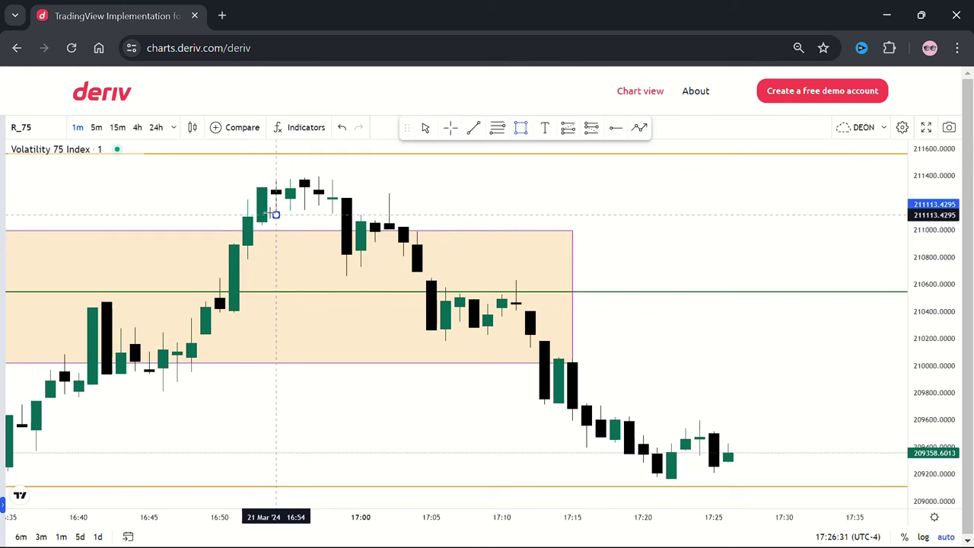
mouse_move(277, 215)
left_mouse_down()
mouse_move(304, 172)
mouse_move(332, 195)
mouse_move(403, 195)
left_mouse_up()
left_click(450, 199)
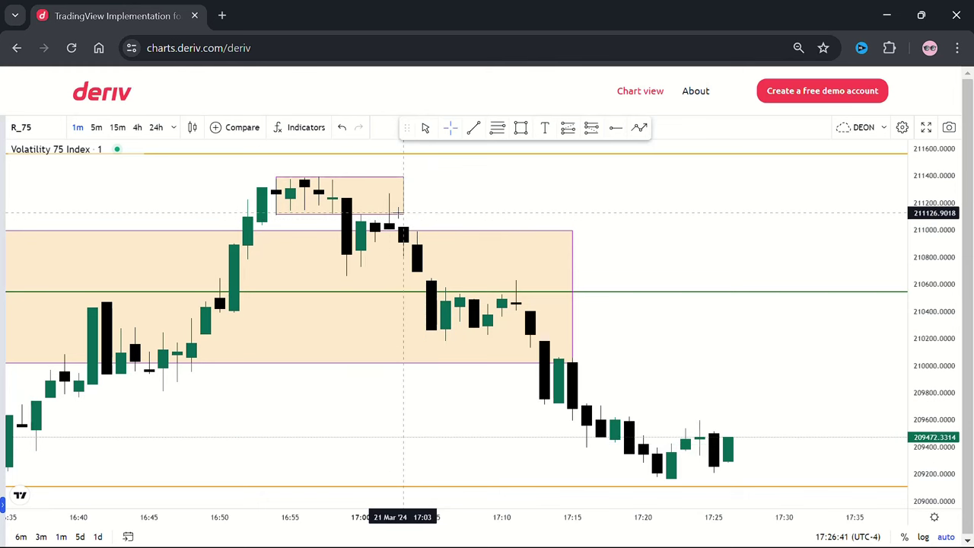
left_click(397, 216)
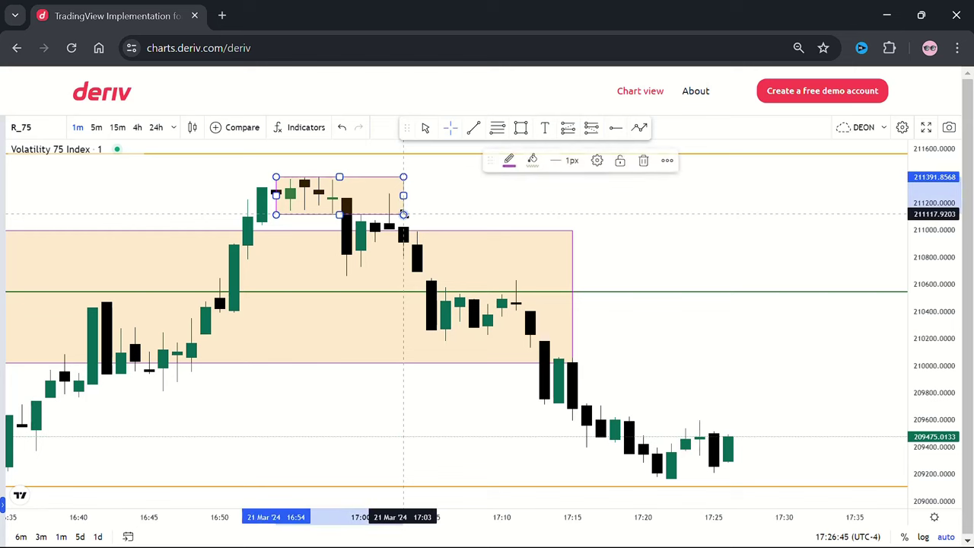
key("Delete")
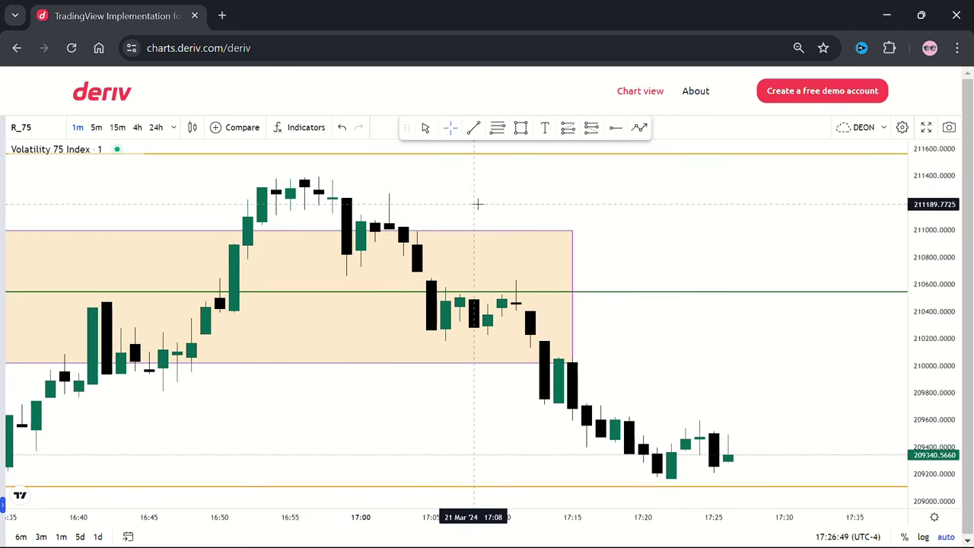
Examine the 1-minute rally into the supply zone and the decline that follows, back to the 14:40 price action.
scroll(478, 204, "up", 3)
scroll(400, 243, "right", 2)
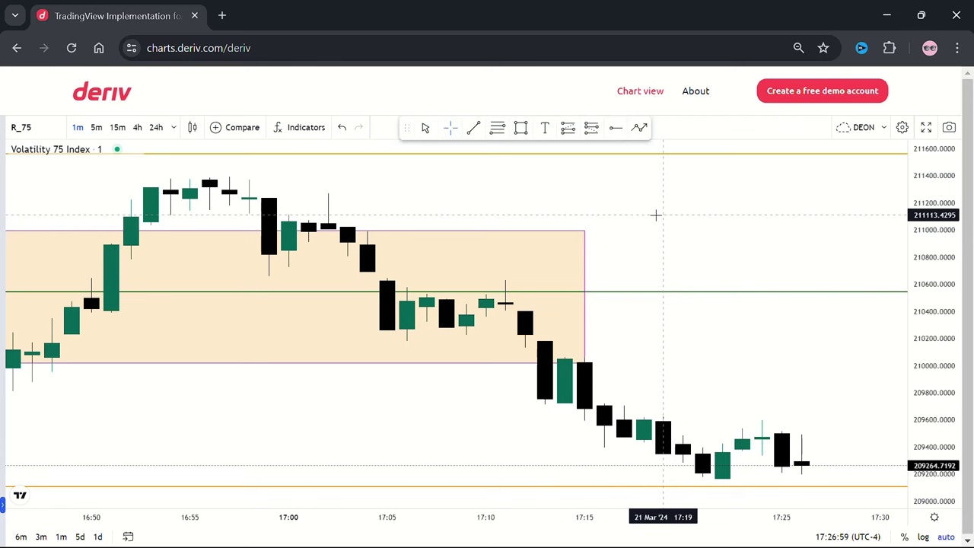
scroll(655, 215, "down", 5)
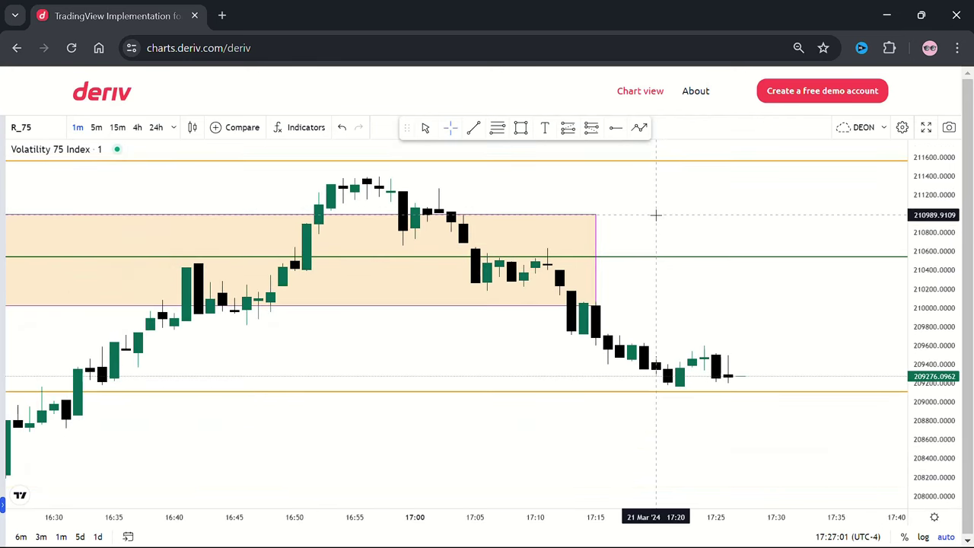
scroll(656, 216, "down", 2)
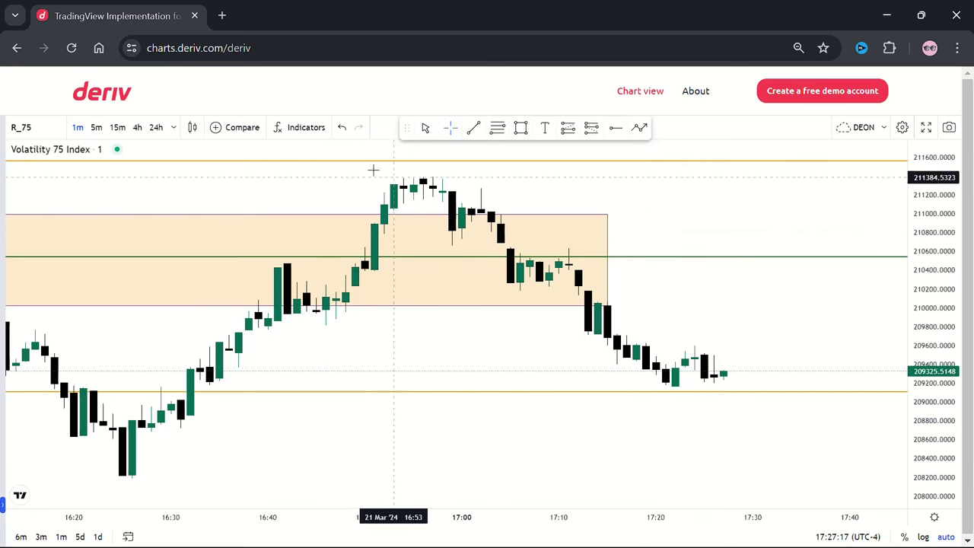
left_click_drag(290, 170, 652, 239)
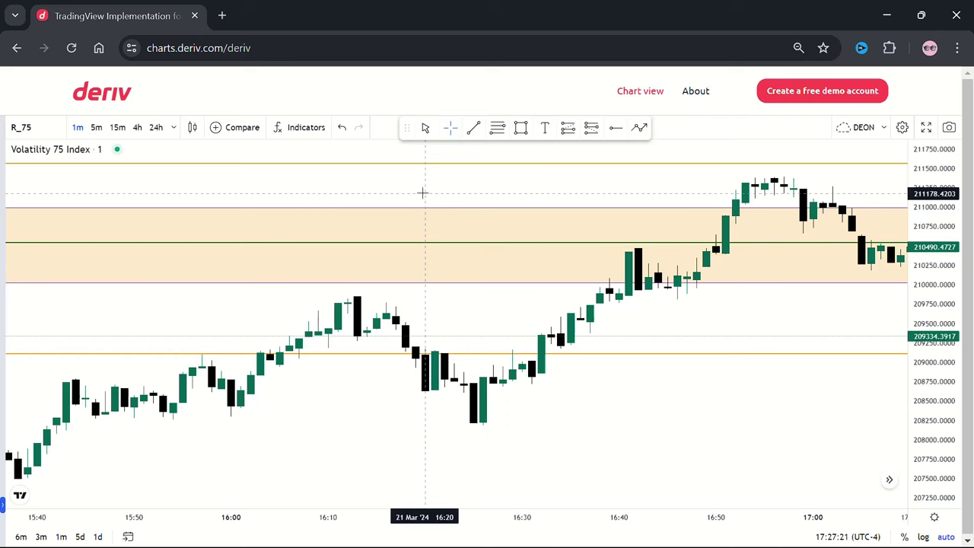
left_click_drag(423, 193, 557, 210)
scroll(557, 210, "down", 5)
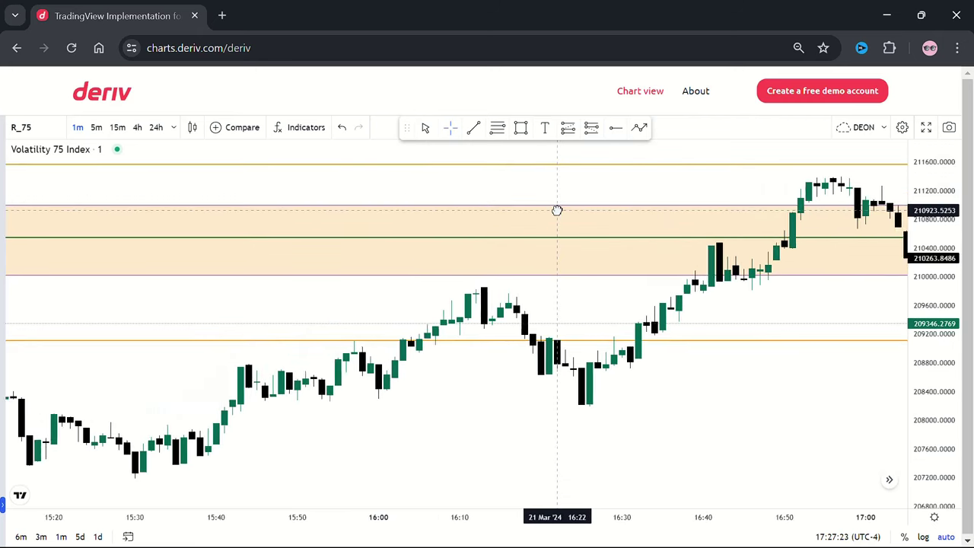
scroll(557, 210, "down", 1)
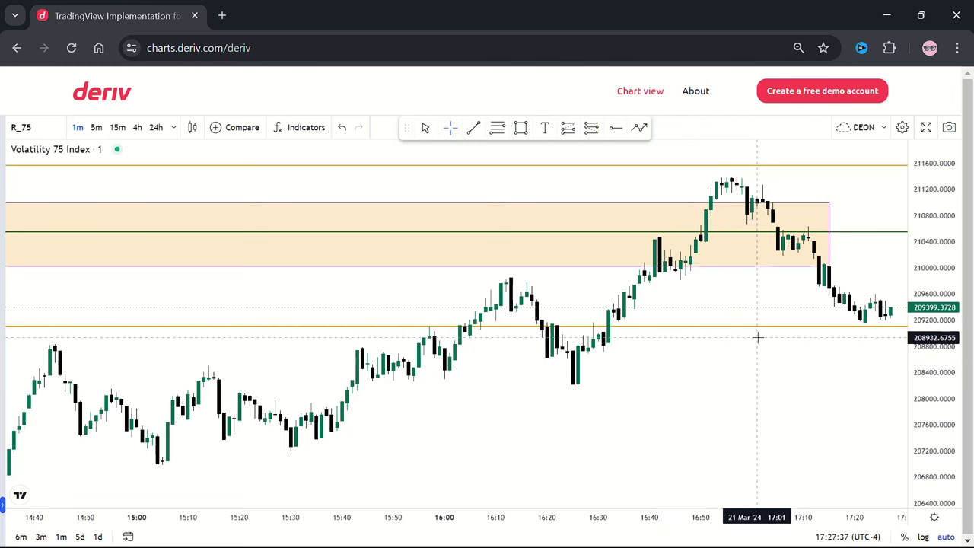
Place a short position at the 16:58 candle with entry at about 211110.5588 and its stop at about 211436.4976.
left_click(588, 129)
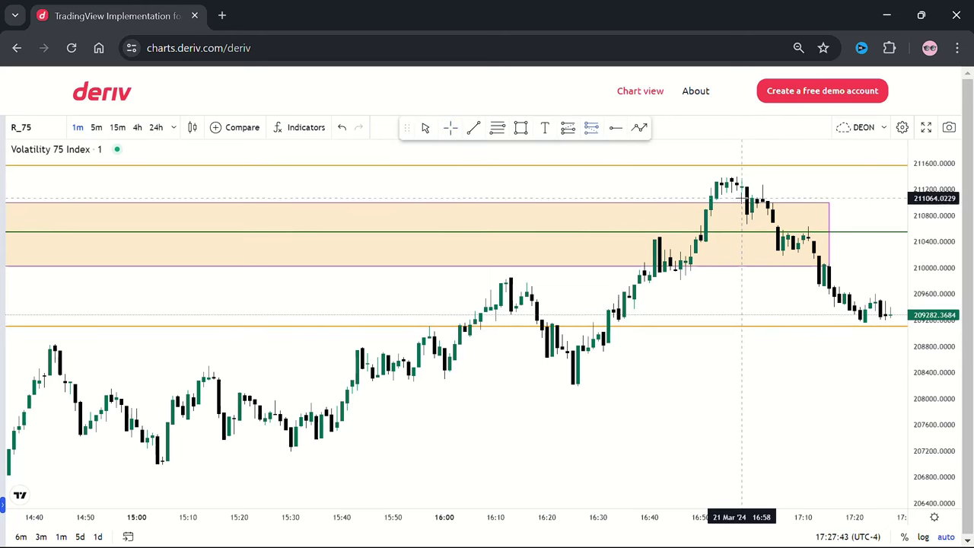
left_click(742, 196)
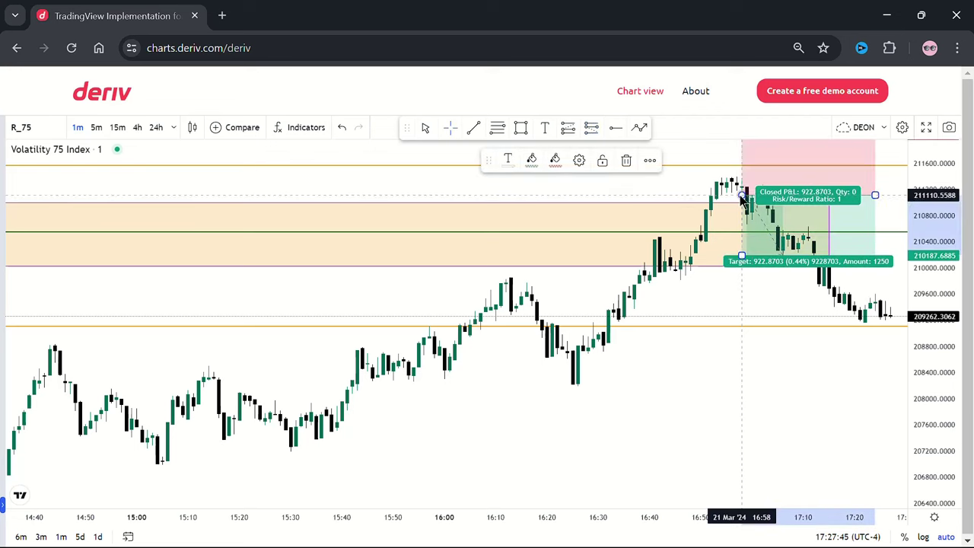
left_click(716, 149)
scroll(693, 213, "down", 3)
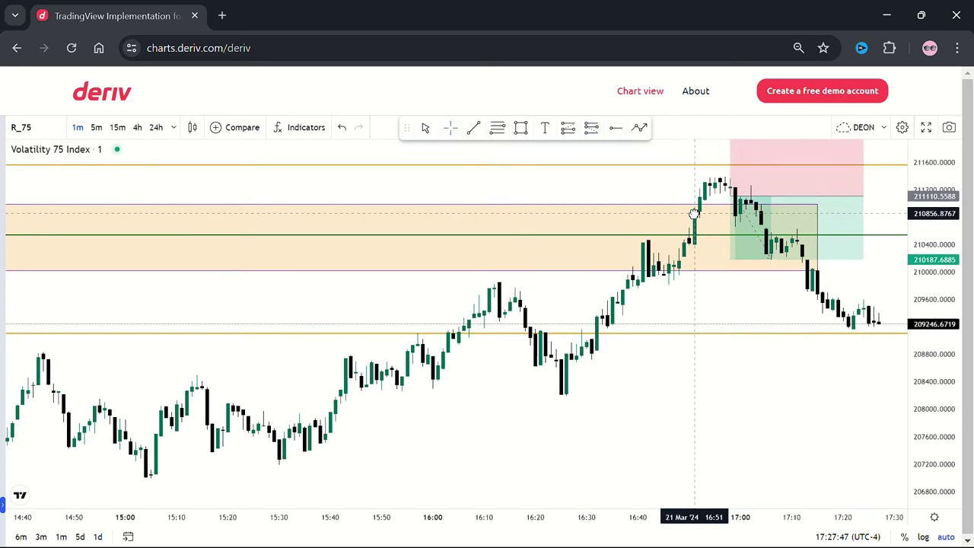
left_click(693, 213)
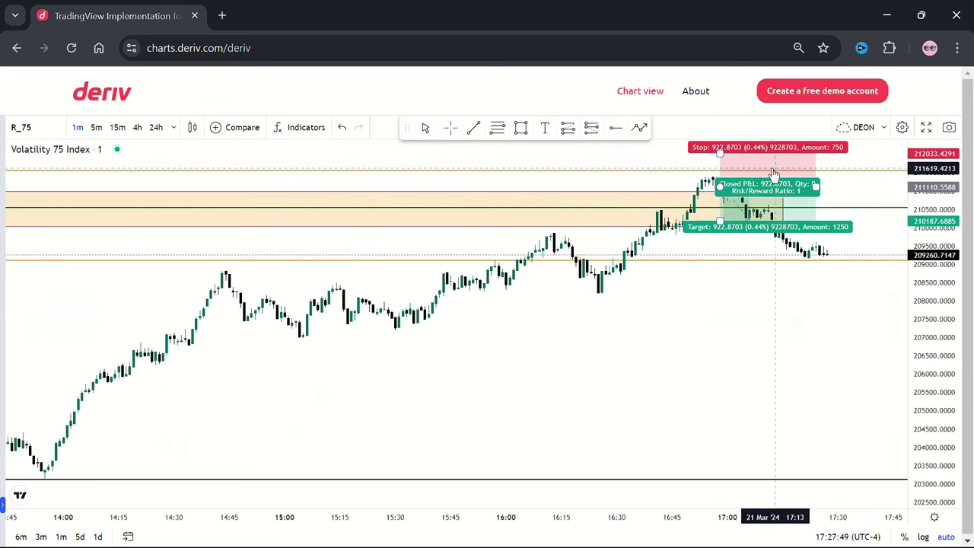
left_click_drag(719, 152, 720, 175)
left_click(681, 326)
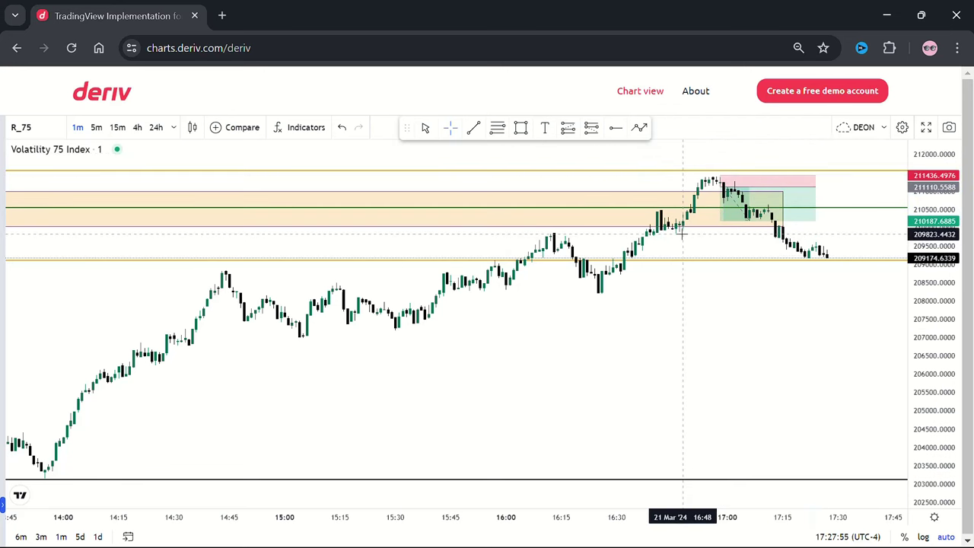
Extend the short position's target down to about 209806.8138 for a risk/reward ratio of 4.
left_click(718, 213)
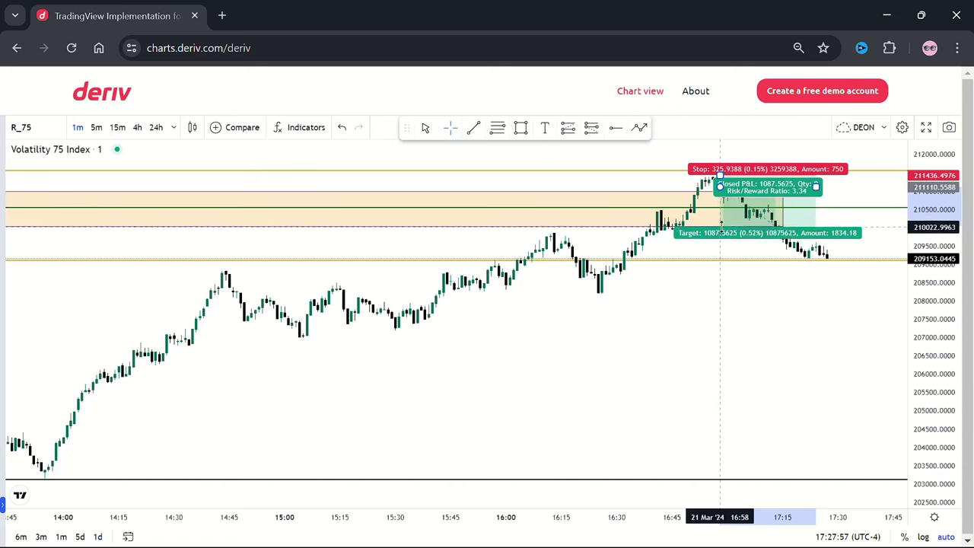
left_click_drag(720, 227, 724, 236)
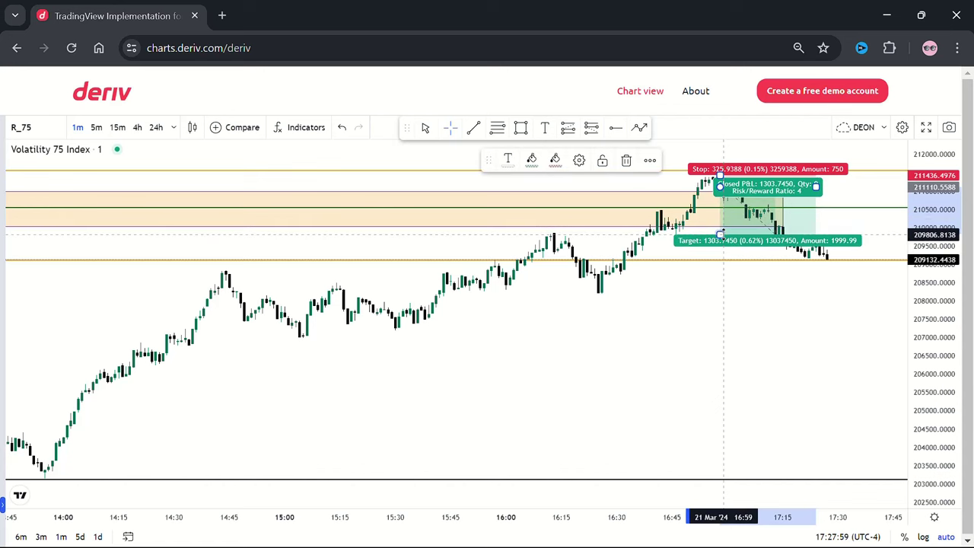
left_click(718, 272)
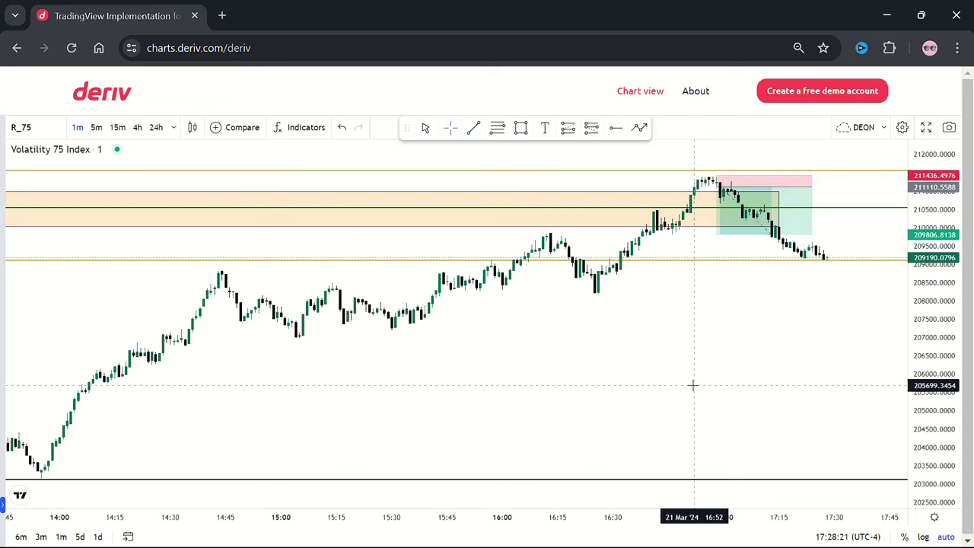
Draw a projected price path from the latest candle near 209000 down to about 205500, then up to about 211303.4622 at 18:03.
scroll(692, 385, "down", 3)
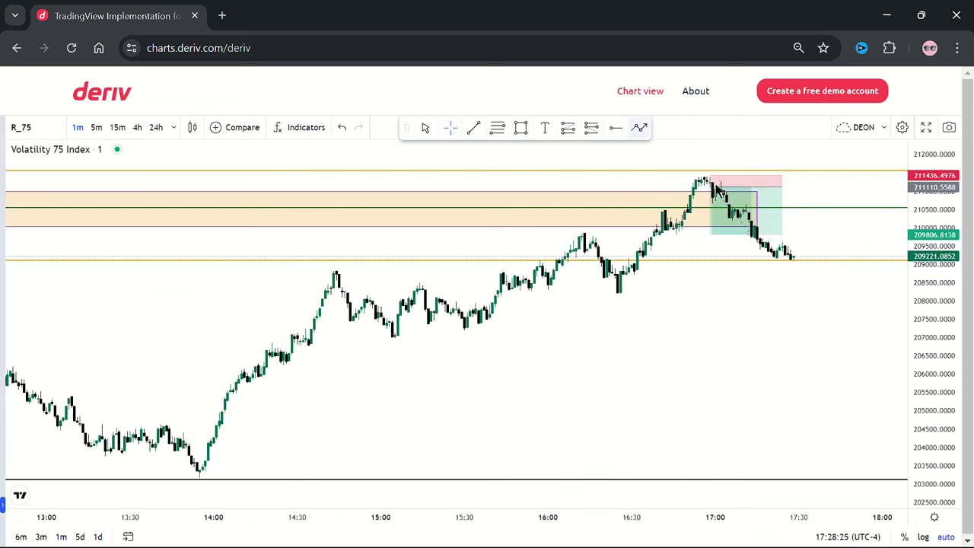
left_click_drag(798, 263, 674, 274)
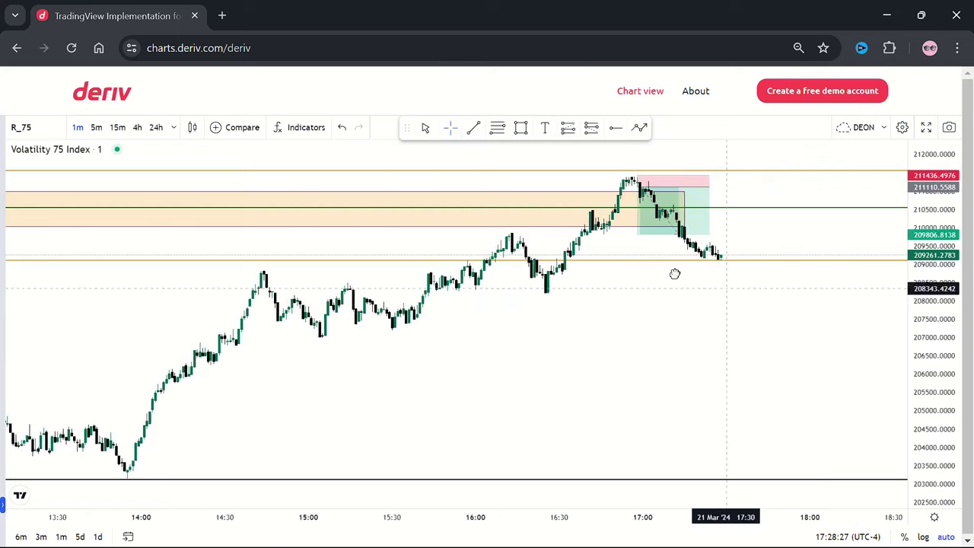
left_click(637, 127)
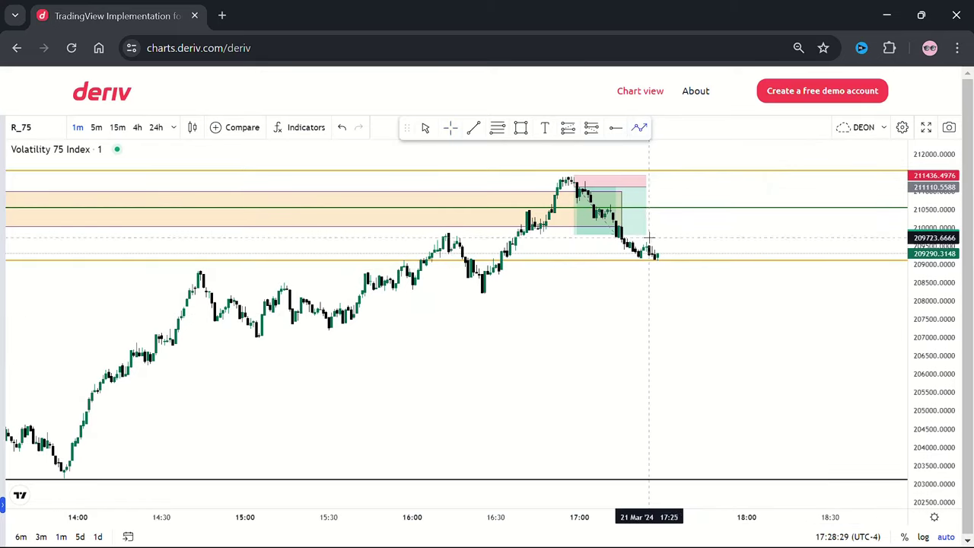
left_click_drag(651, 263, 707, 393)
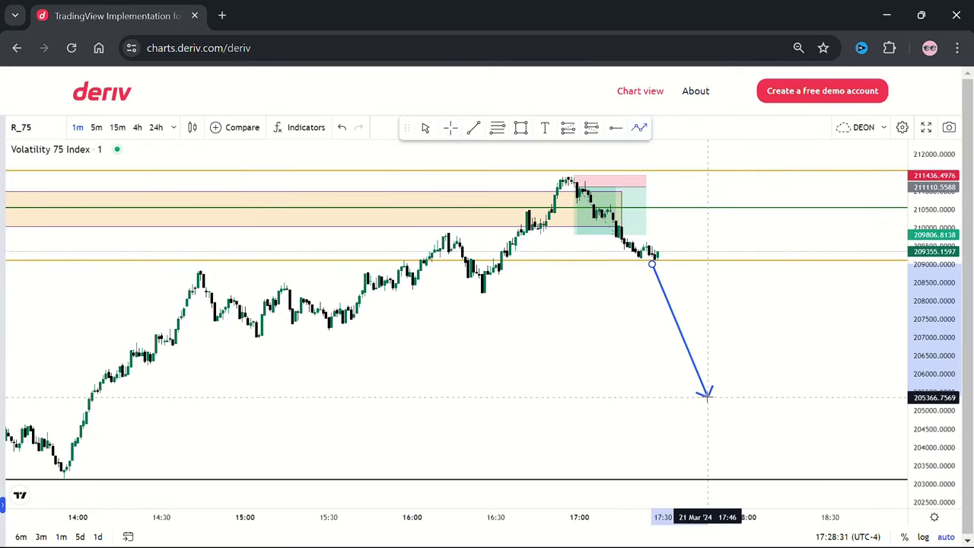
left_click(708, 394)
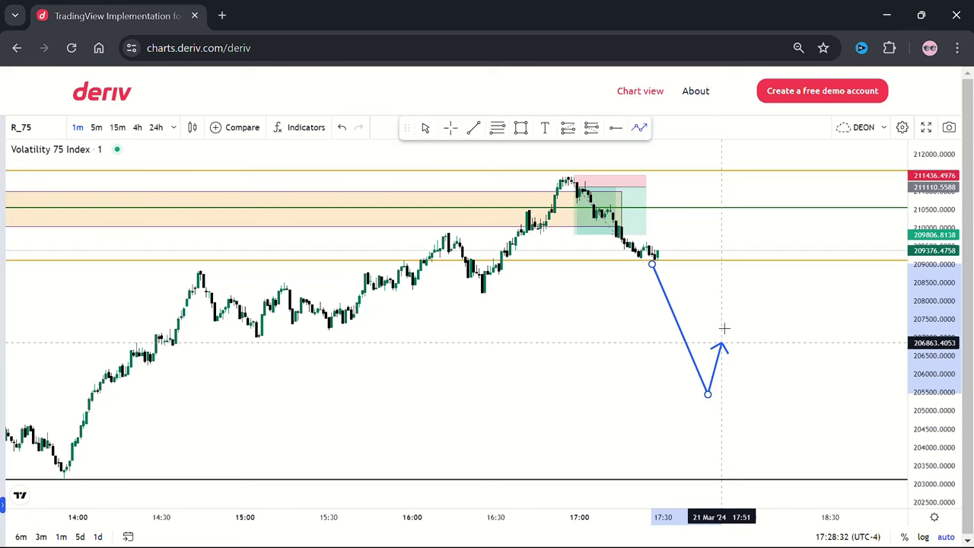
double_click(756, 182)
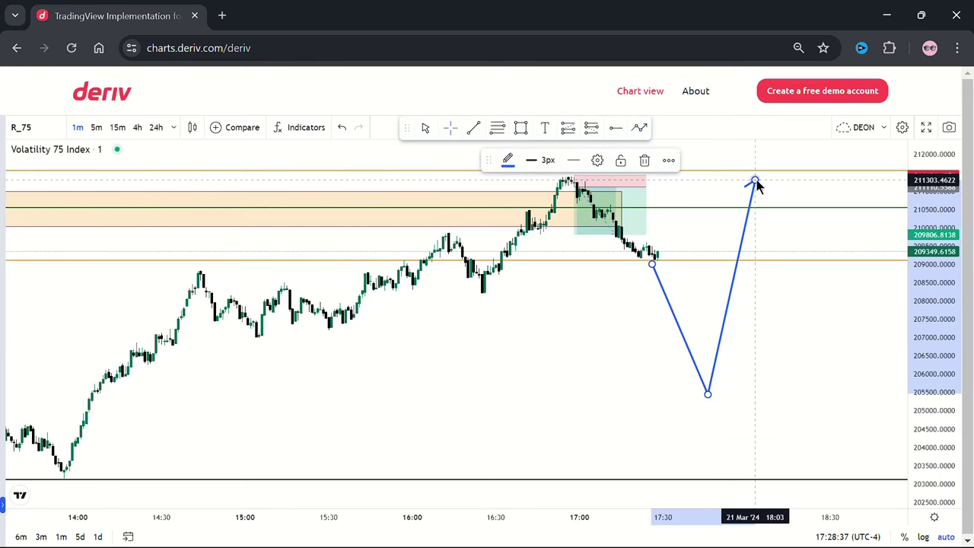
left_click(777, 303)
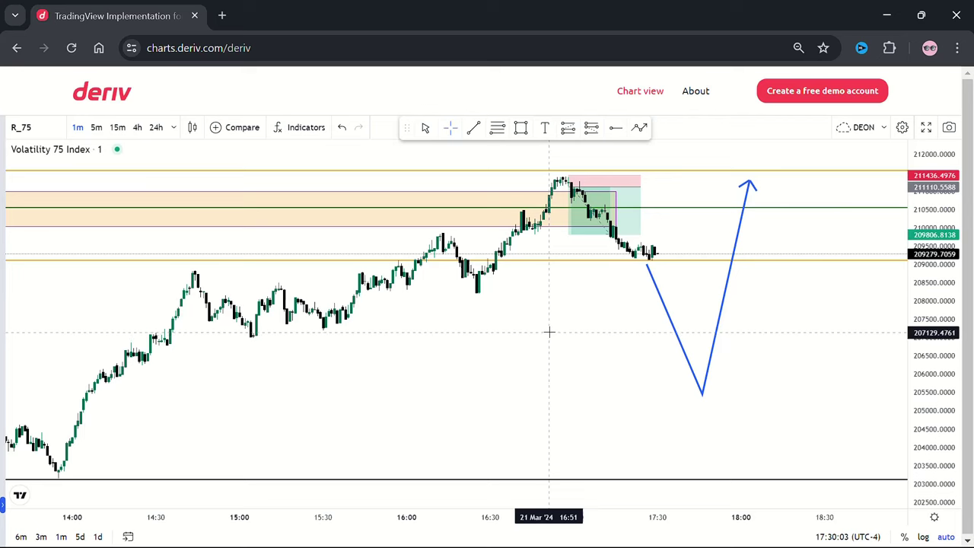
scroll(550, 332, "down", 5)
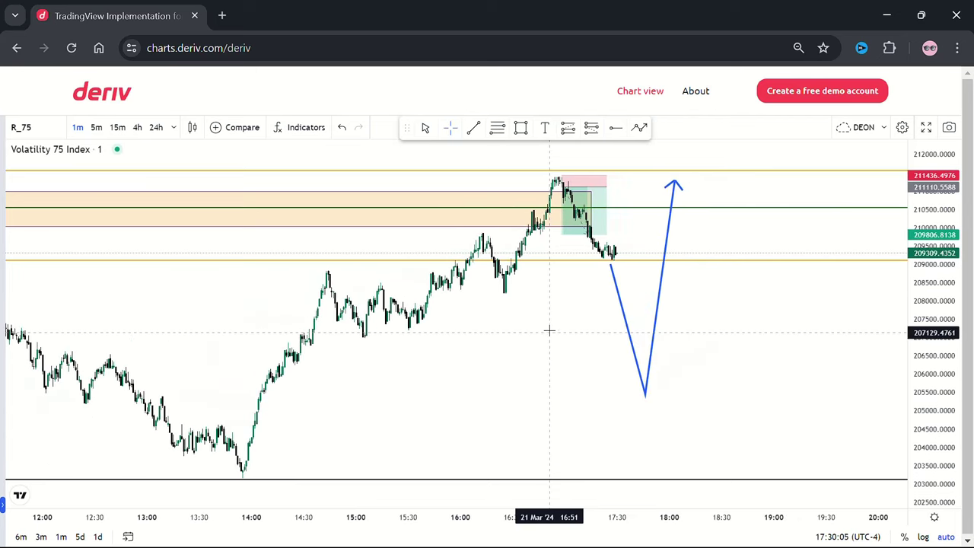
scroll(585, 312, "up", 2)
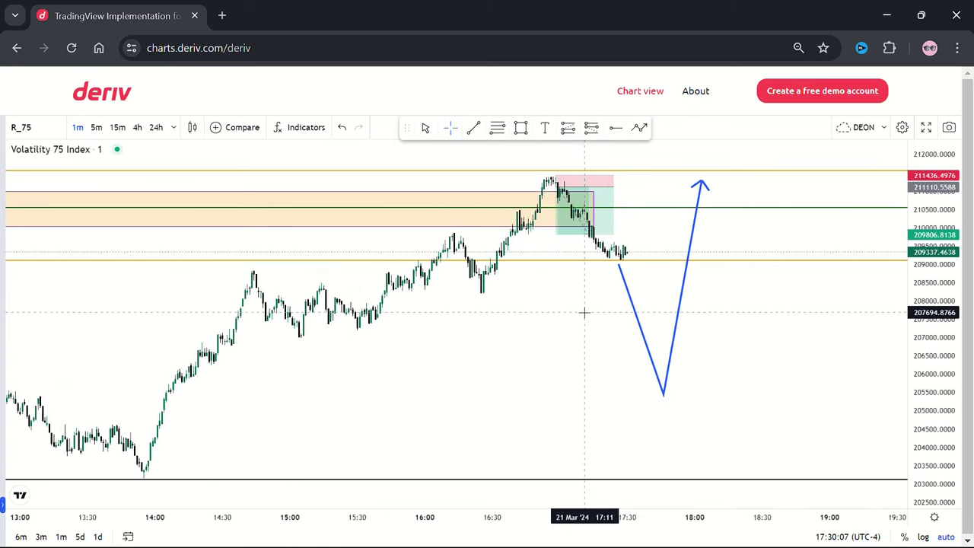
scroll(584, 312, "up", 3)
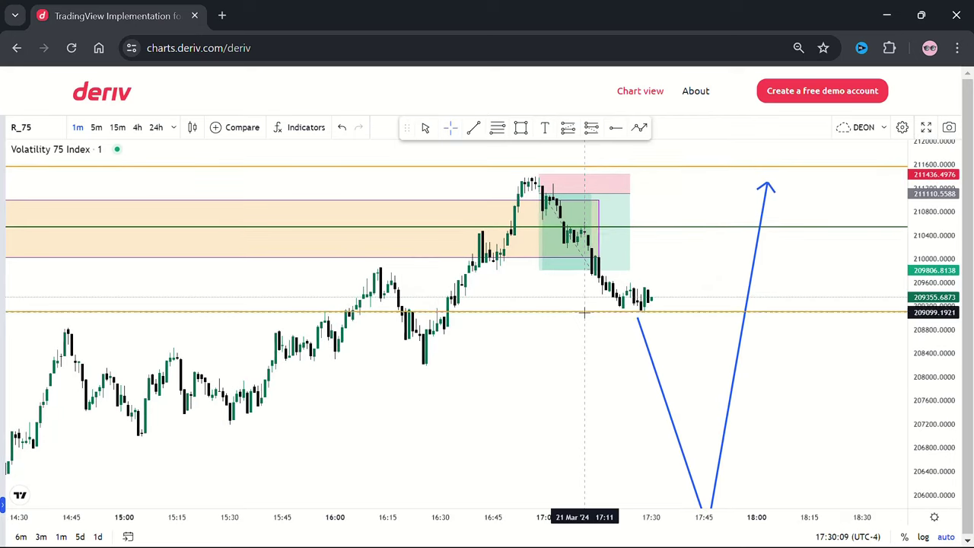
Switch to the 15-minute chart and delete the short positions, the supply zone and the projected path around the 0.62 retracement level.
left_click(117, 128)
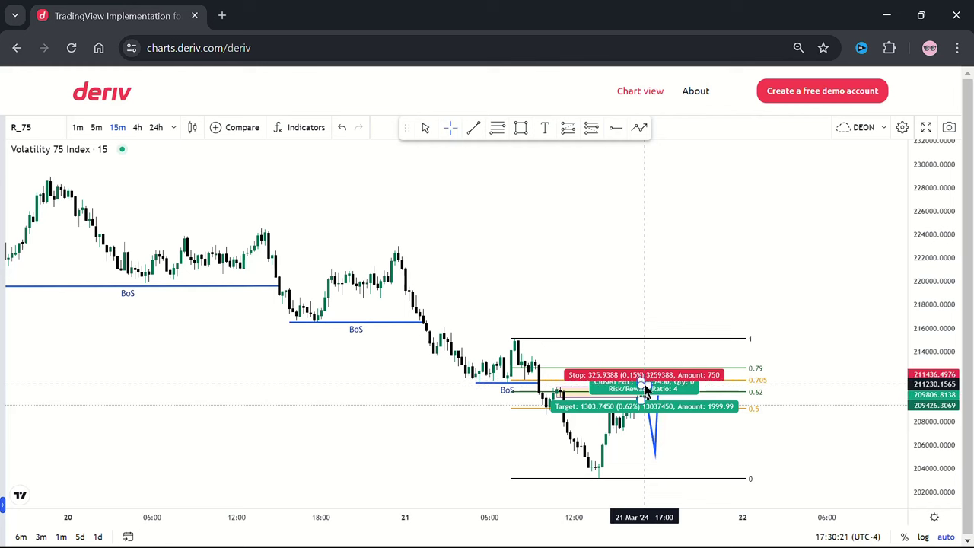
left_click(645, 388)
left_click_drag(645, 388, 646, 390)
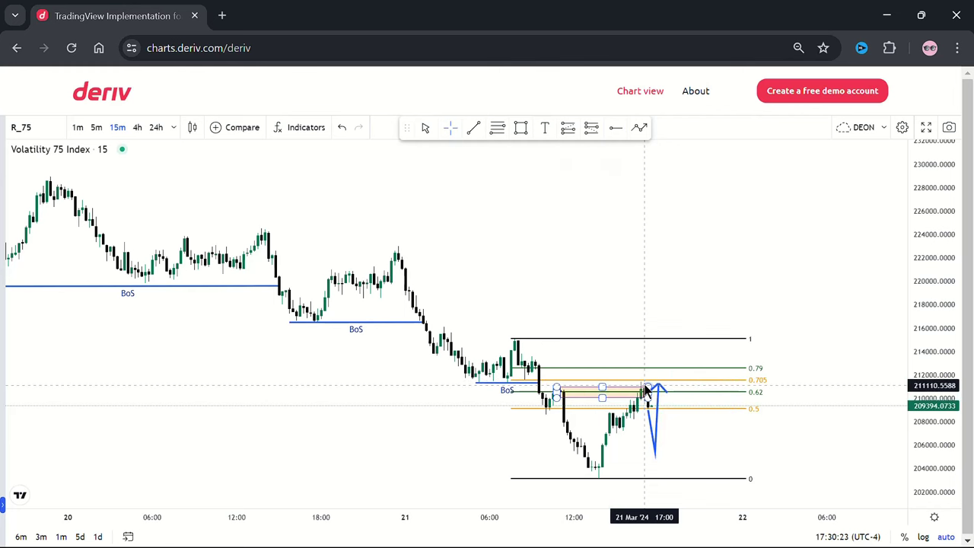
key("Delete")
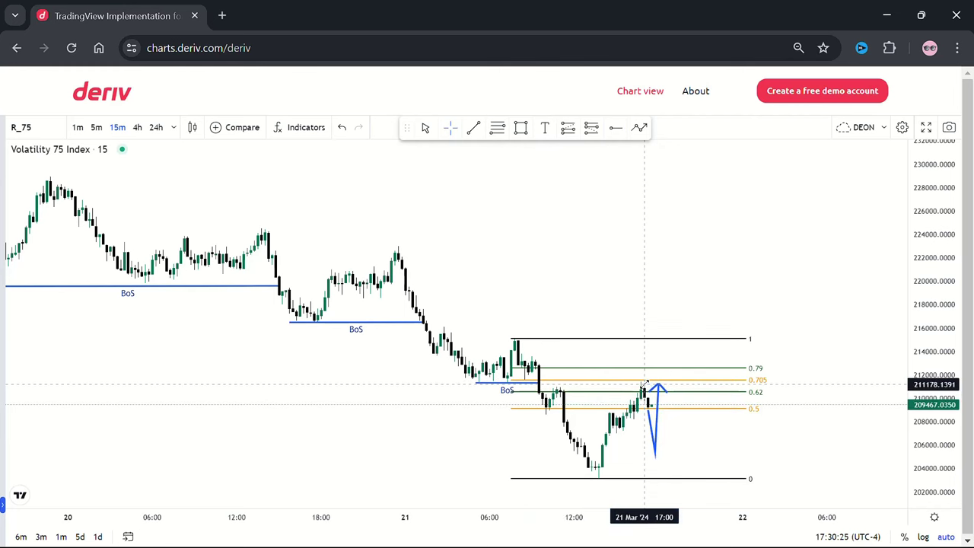
left_click(659, 394)
key("Delete")
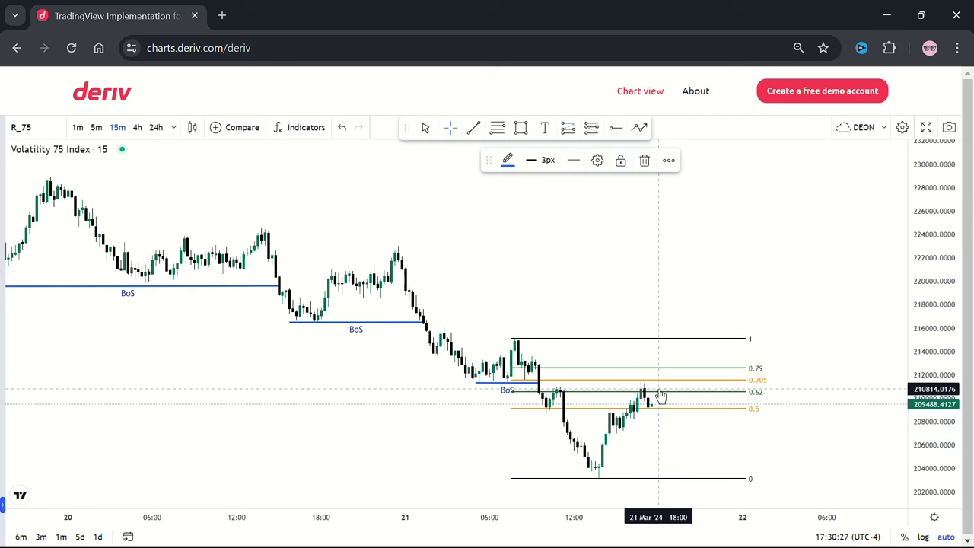
Draw a projected price path from the latest candles near 210000 down to about 208000, then up to about 218237.4659 at 21:00.
left_click_drag(779, 419, 726, 424)
scroll(726, 424, "up", 2)
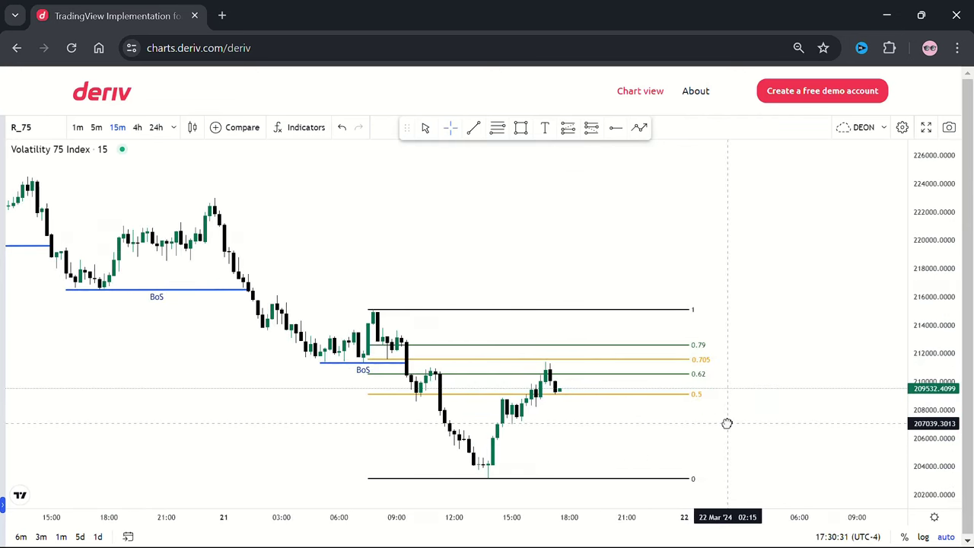
scroll(727, 424, "up", 1)
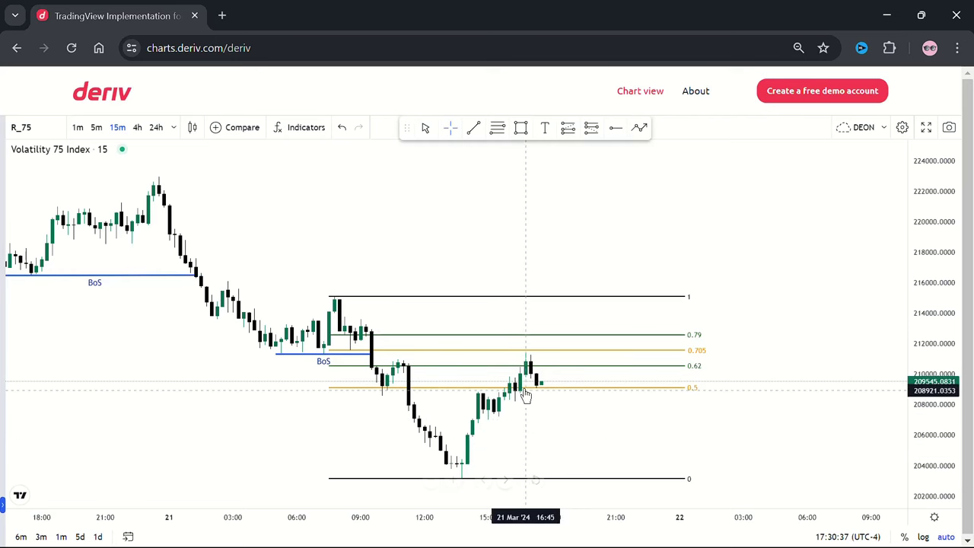
left_click(640, 128)
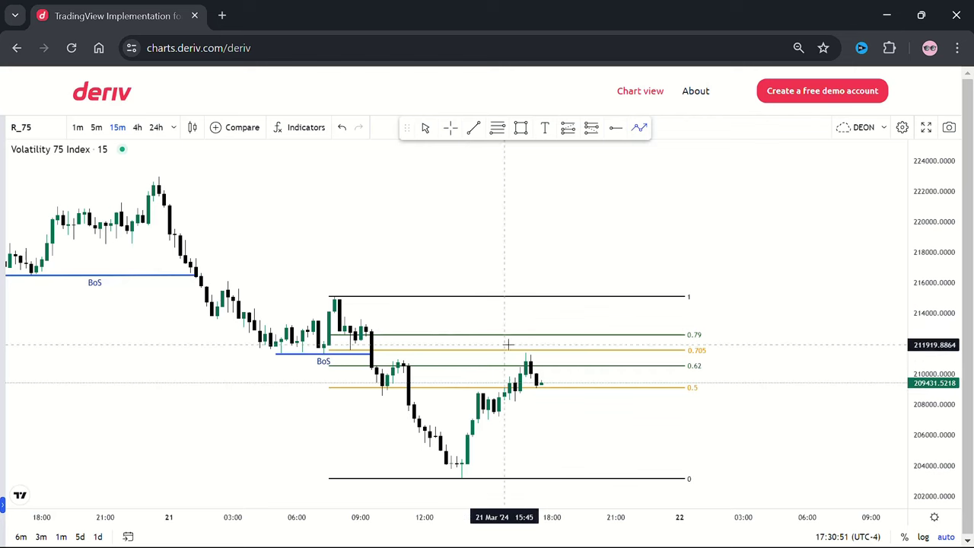
left_click_drag(537, 372, 547, 405)
left_click(547, 404)
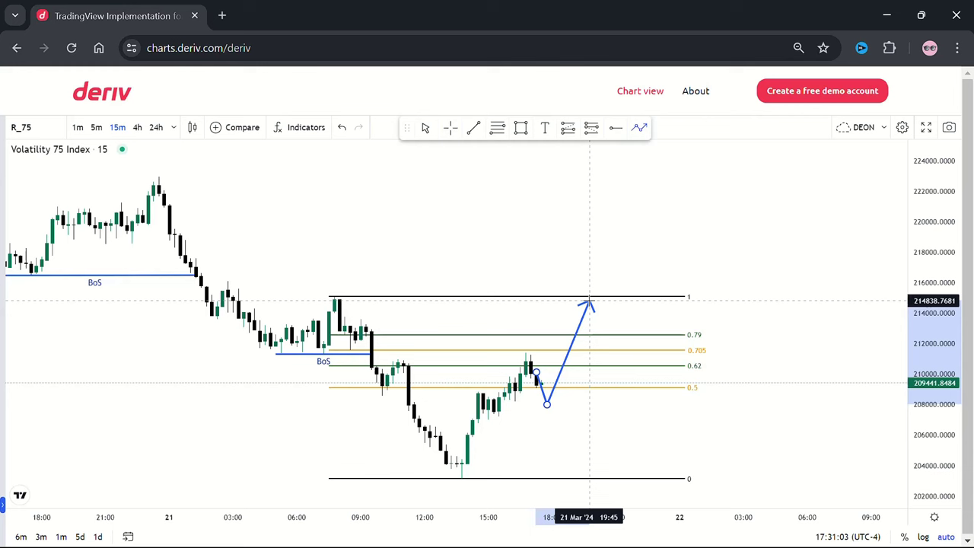
double_click(615, 250)
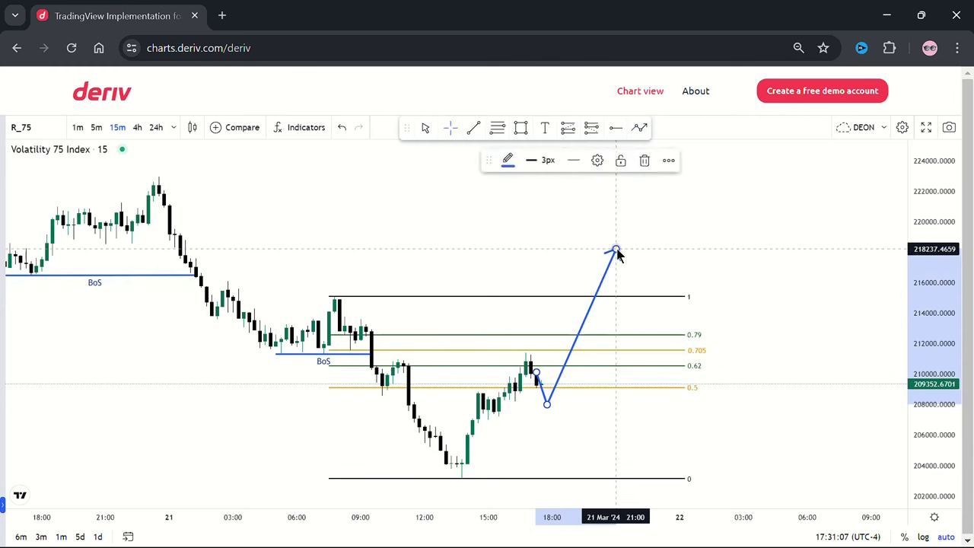
left_click(636, 257)
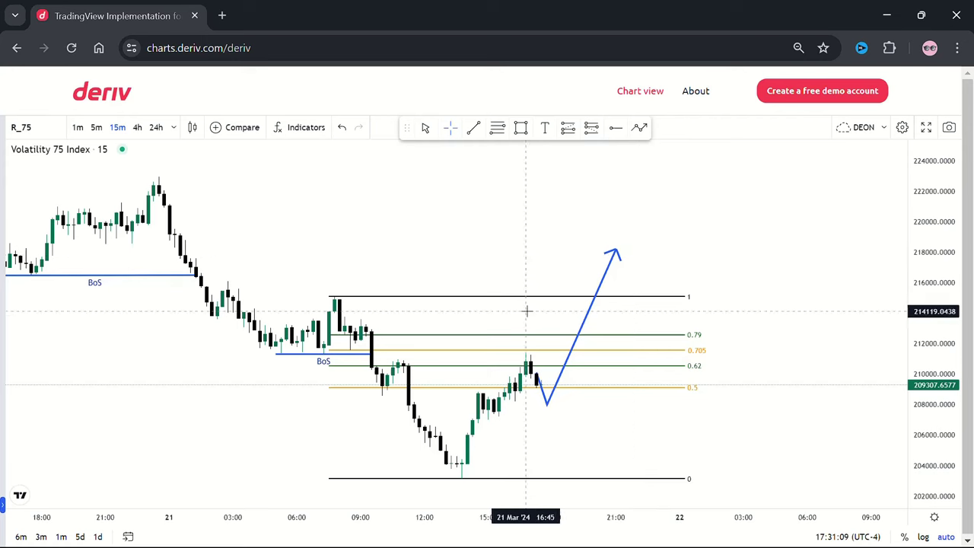